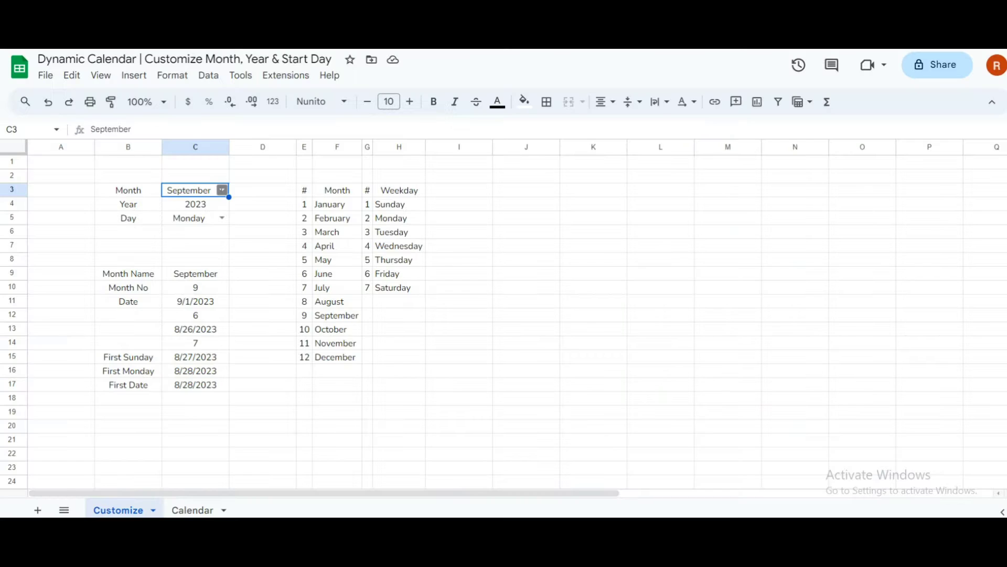
Step: Set the month to October, the year to 2024 and the start day to Monday, and view the Calendar sheet
click(223, 189)
click(183, 375)
click(195, 205)
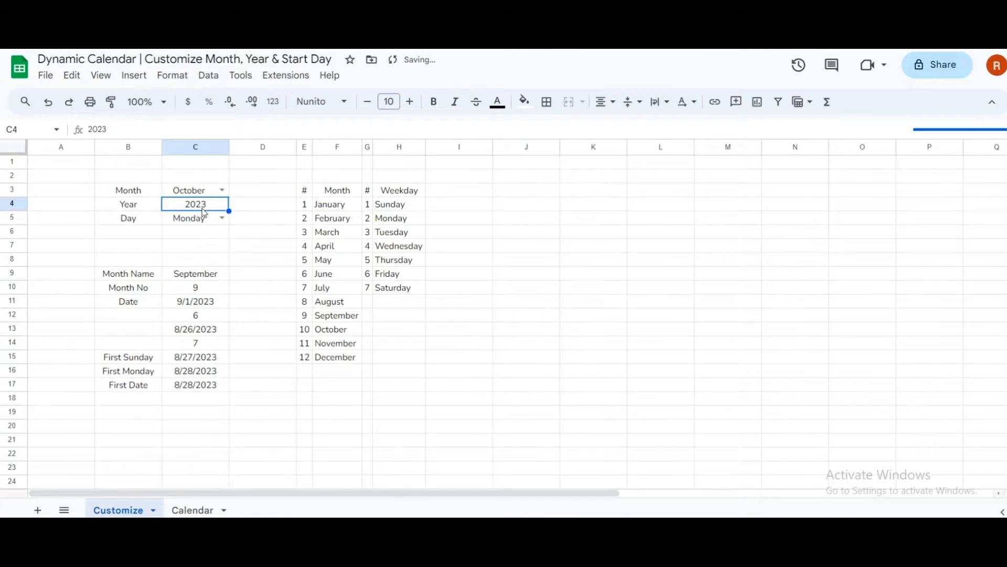
text(2024)
key(Return)
click(223, 218)
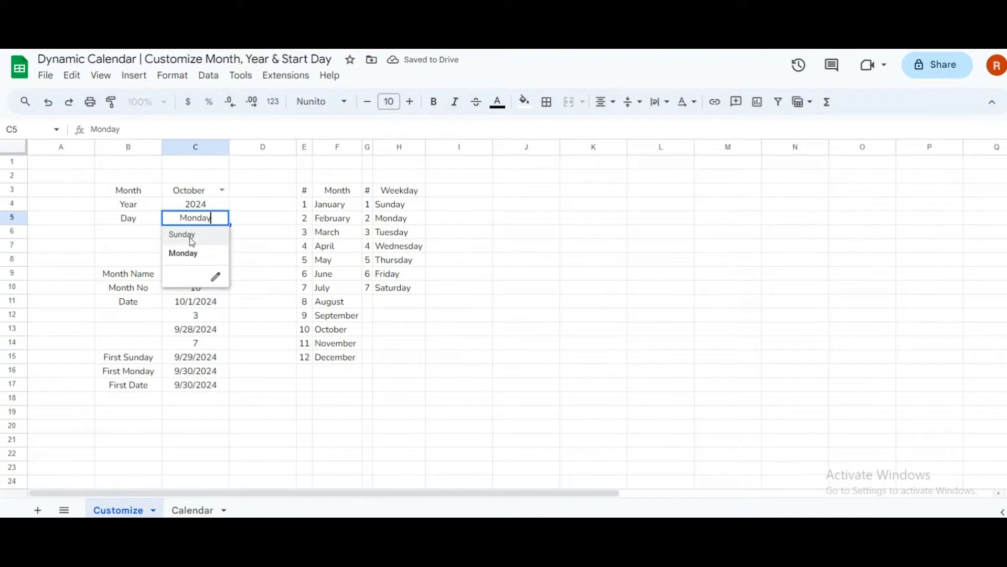
click(184, 254)
click(193, 510)
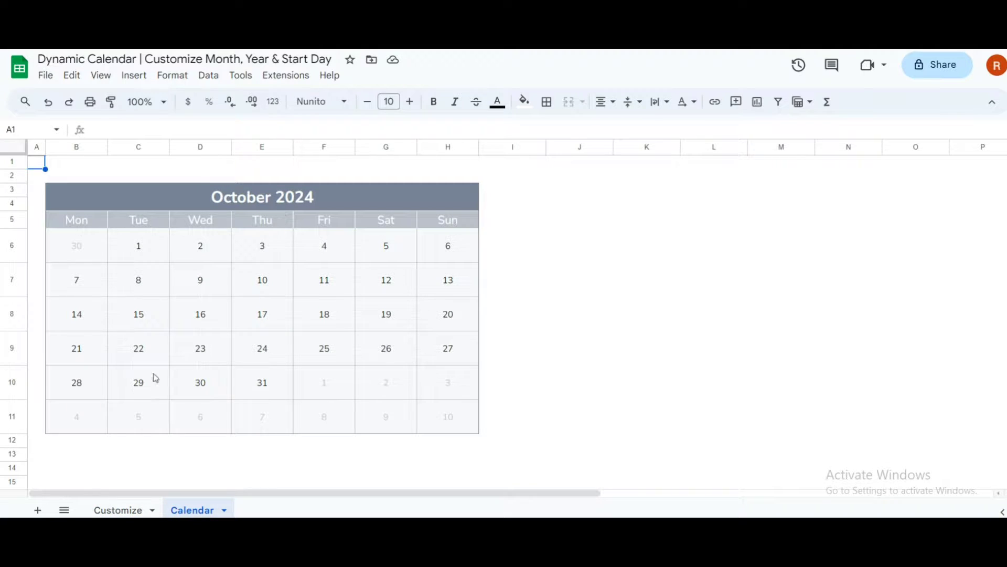
Step: On the Customize sheet, set the year to 2023 and the start day to Sunday, and view the Calendar sheet
click(118, 510)
click(195, 204)
text(2023)
key(Return)
click(223, 217)
click(183, 235)
click(193, 510)
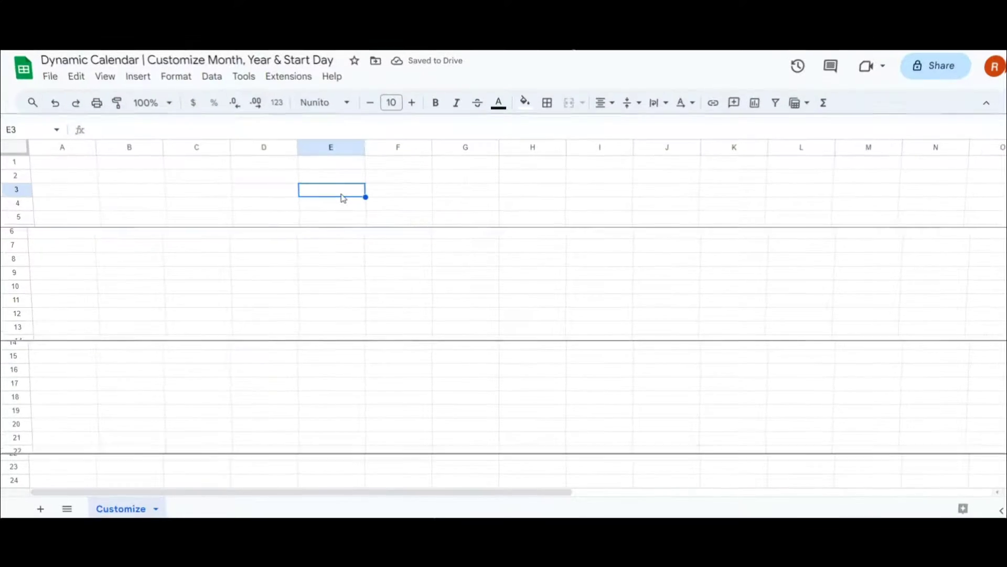
Step: On the empty Customize sheet, enter the headers "#" in E3 and "Month" in F3
text(#)
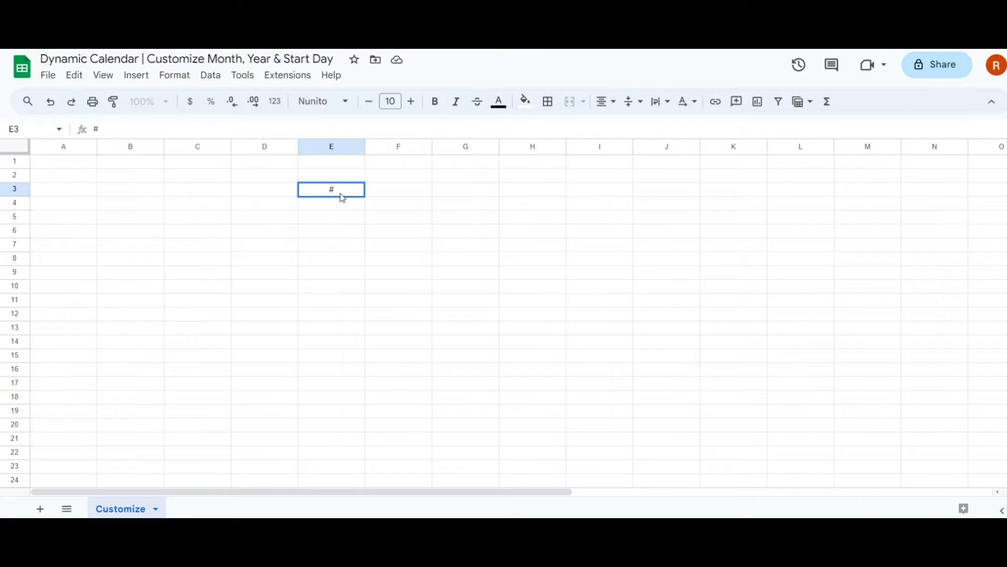
key(Tab)
text(Month)
key(Return)
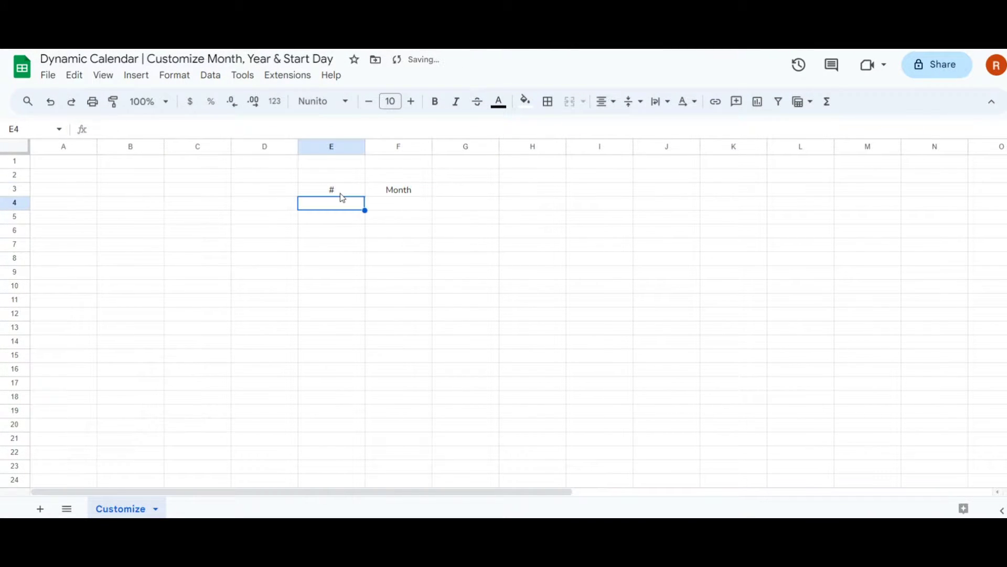
Step: Number the rows under the "#" header from 1 to 12 in E4:E15
text(1)
key(Return)
text(2)
key(Return)
text(3)
click(337, 200)
drag(339, 230, 361, 362)
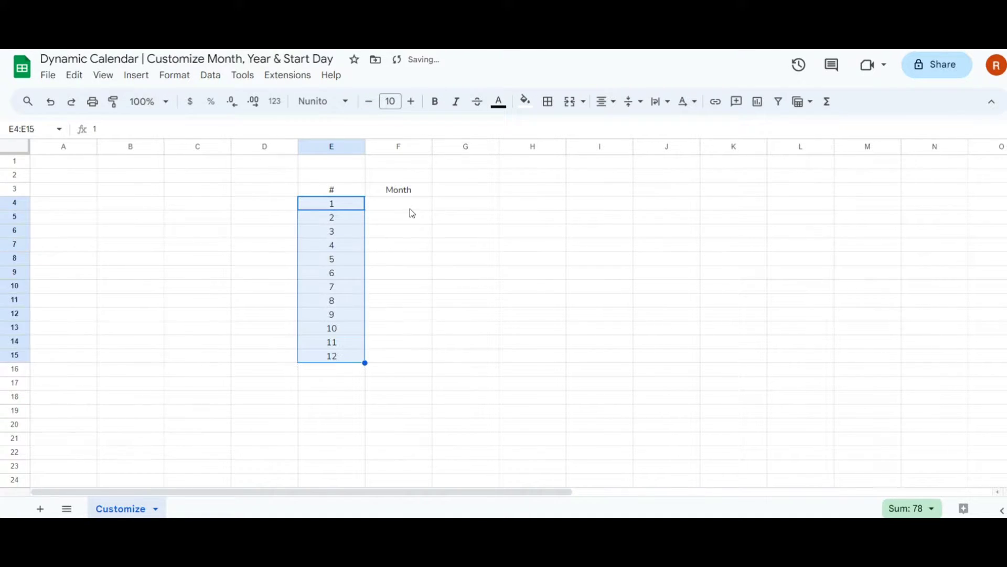
Step: Fill F4:F15 under the Month header with the month names January to December
click(408, 206)
text(Janu)
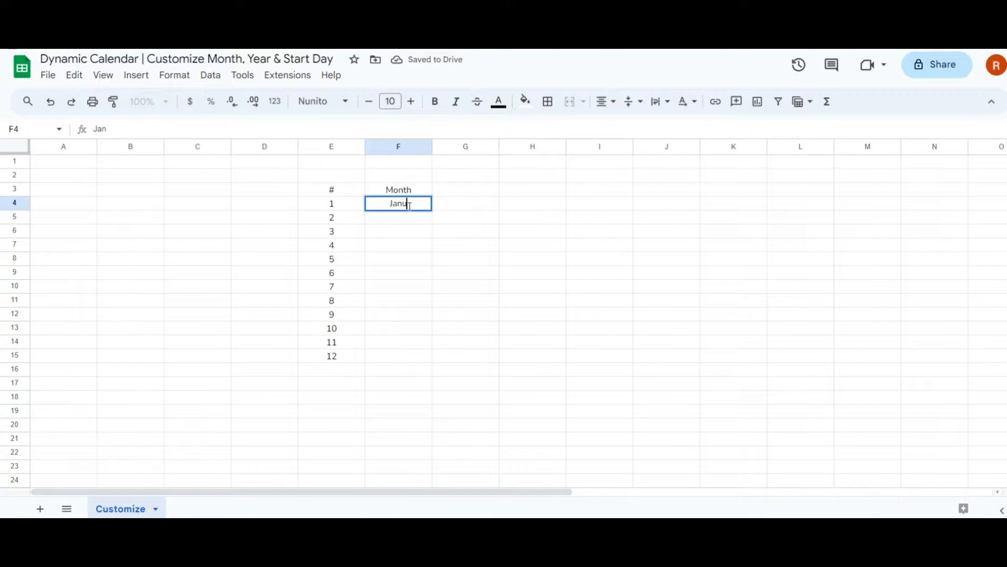
text(ary)
click(432, 210)
drag(432, 210, 434, 355)
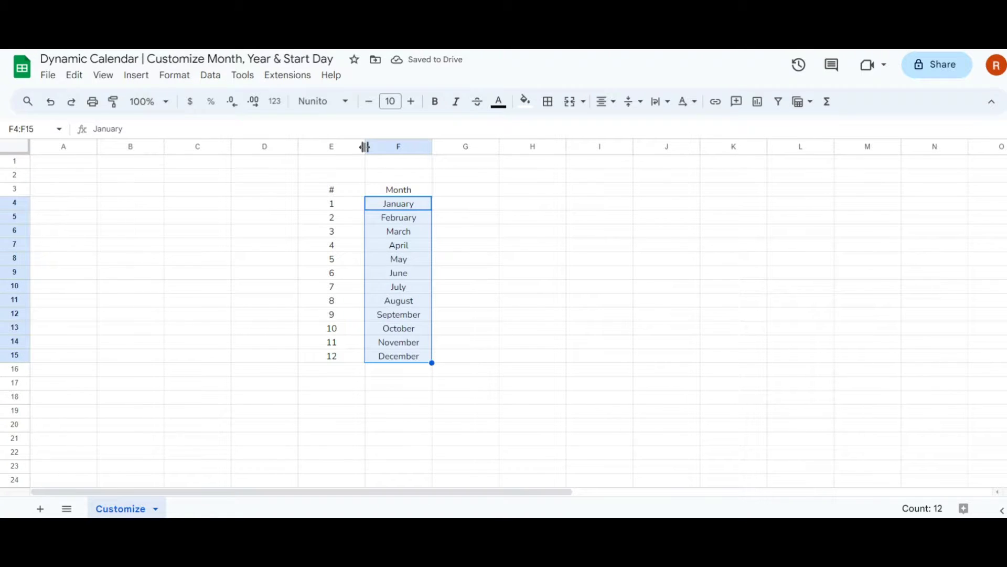
Step: Fit columns E and F to their contents and left-align the month names
double_click(365, 147)
double_click(381, 146)
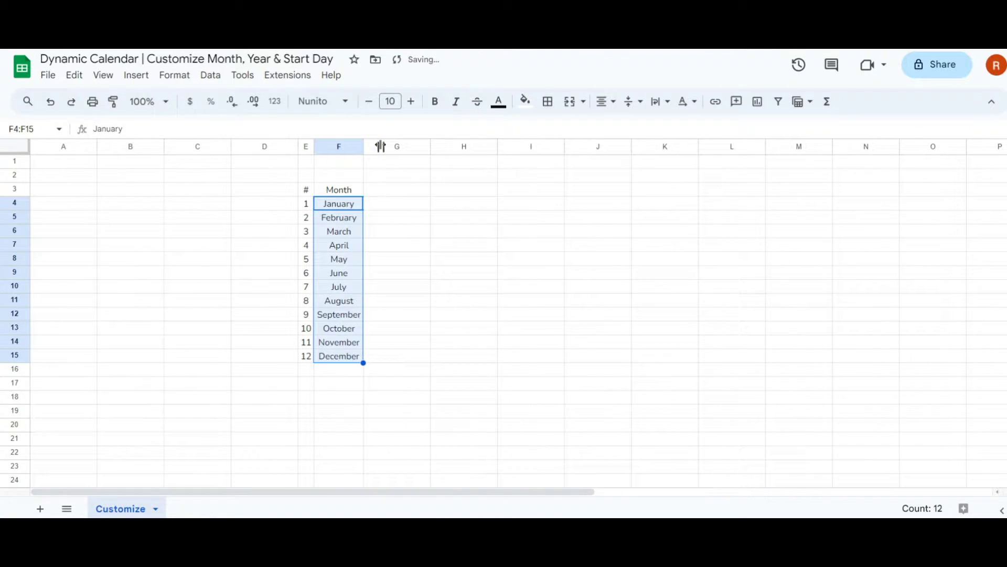
click(599, 103)
click(603, 129)
Step: Enter the headers "#" in G3 and "Weekday" in H3
click(406, 190)
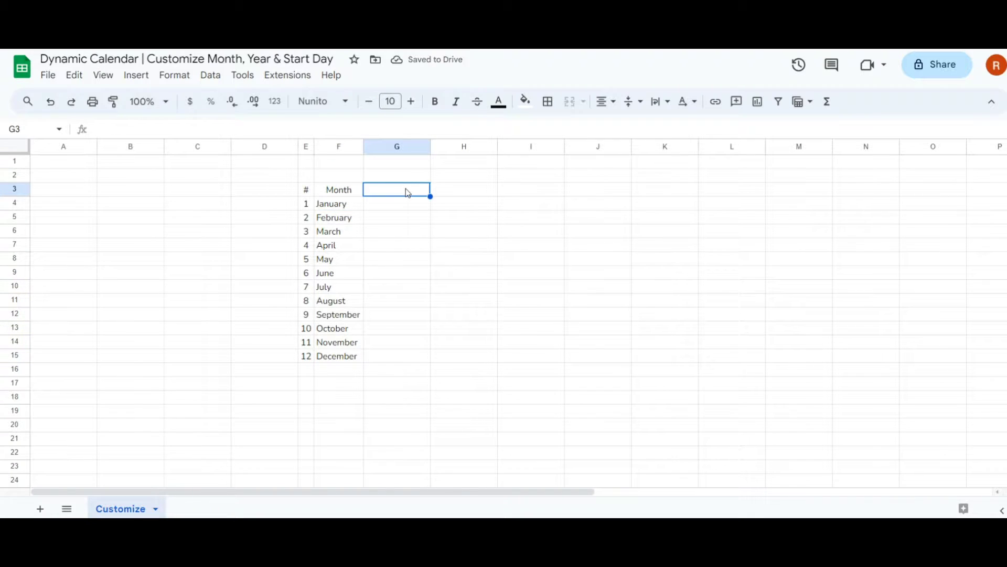
text(#)
key(Tab)
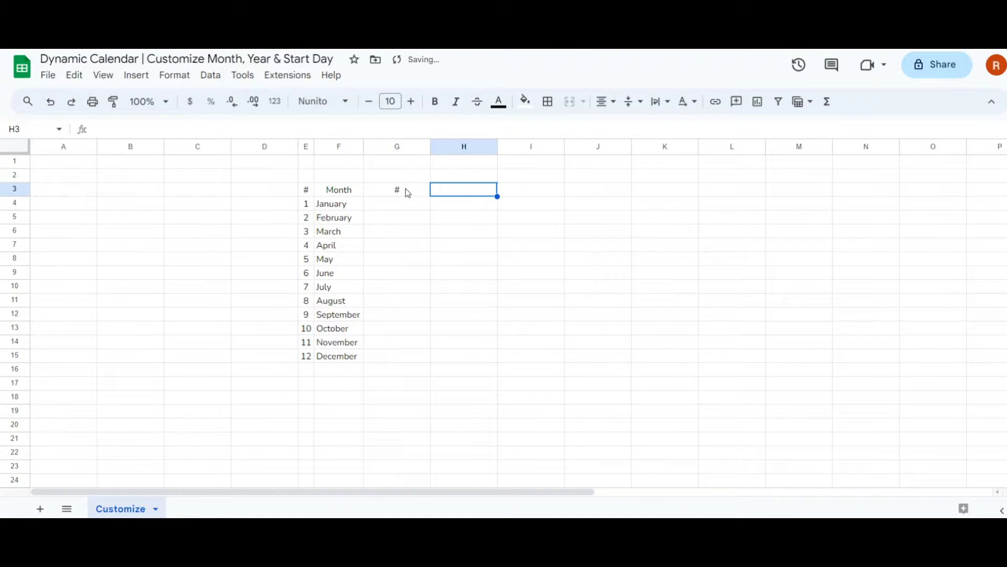
text(Weekday)
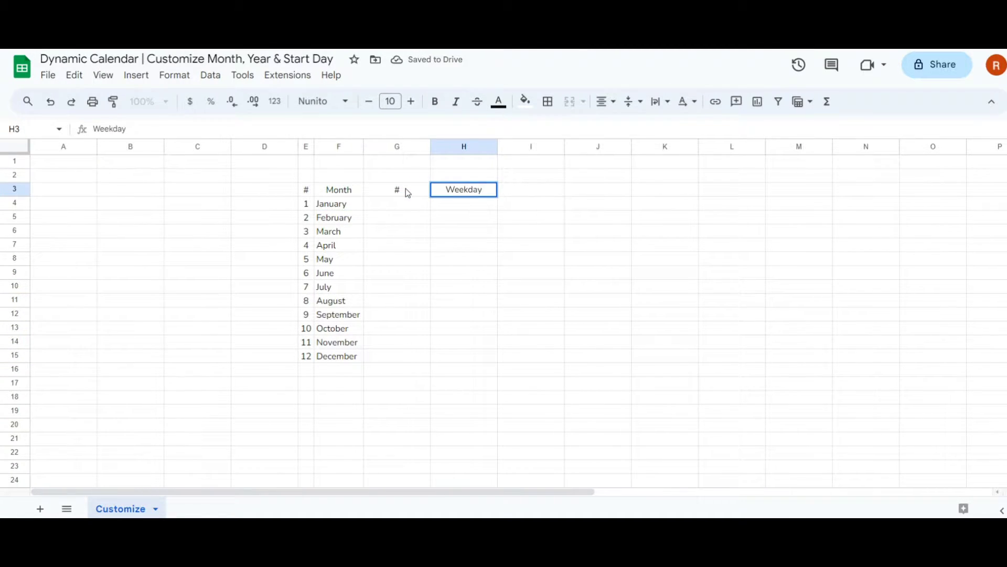
key(Return)
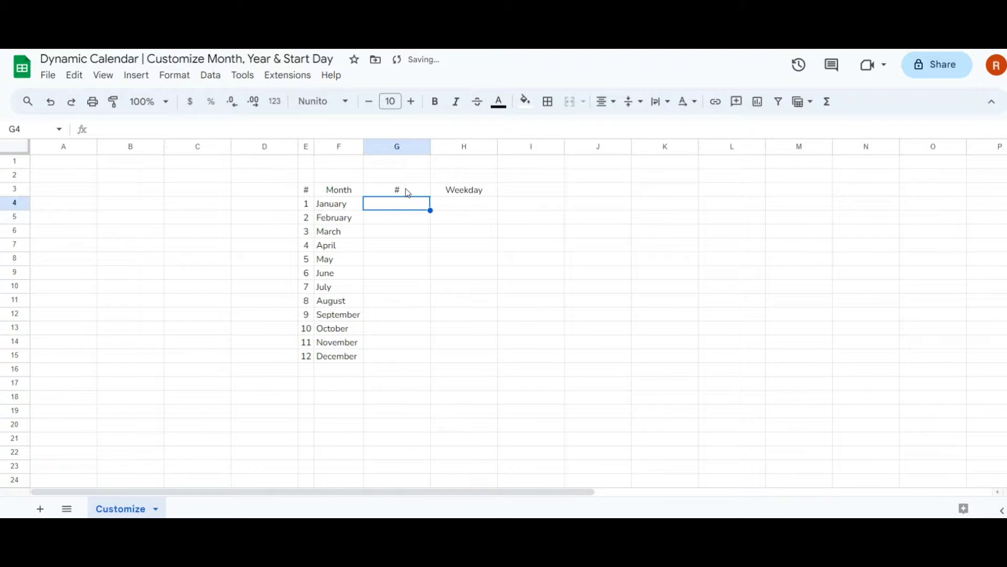
Step: Enter the numbers 1 to 7 in G4:G10 for the weekdays
text(1)
key(Return)
text(2)
key(Return)
text(3)
key(Return)
text(4)
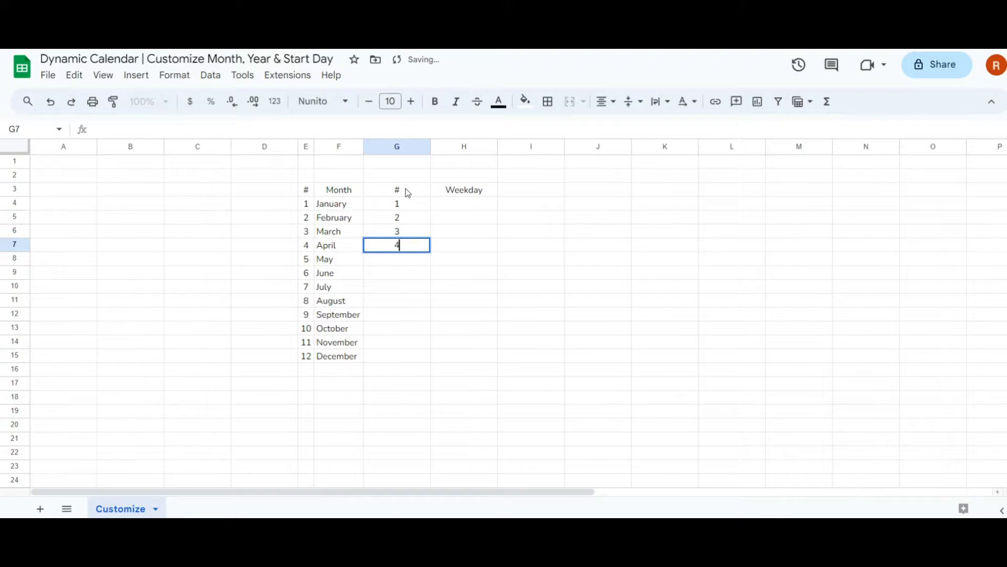
key(Return)
text(5)
key(Return)
text(6)
key(Return)
text(7)
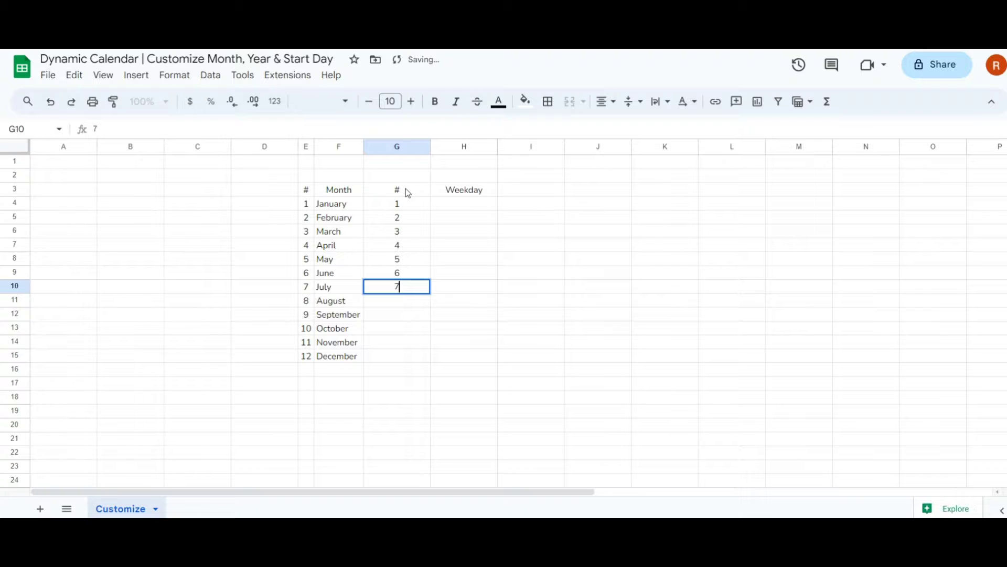
Step: Fill H4:H10 under the Weekday header with the day names Sunday to Saturday
click(464, 204)
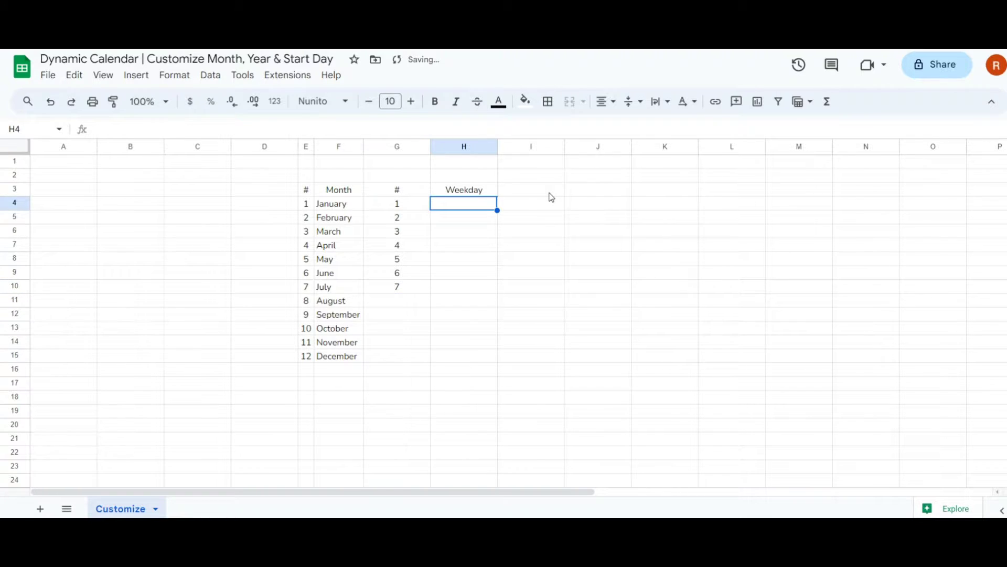
text(Sunday)
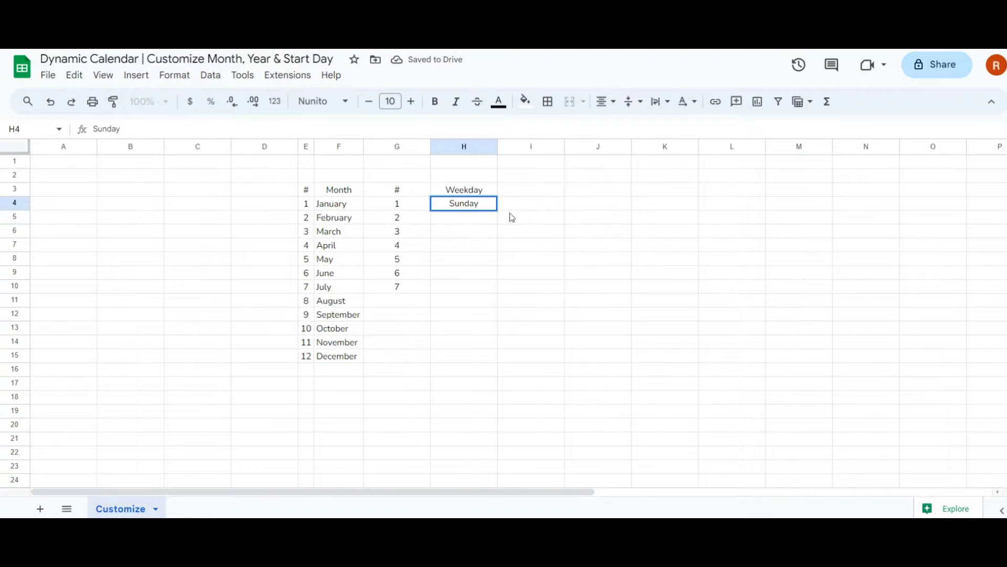
key(Return)
click(492, 209)
drag(497, 210, 489, 289)
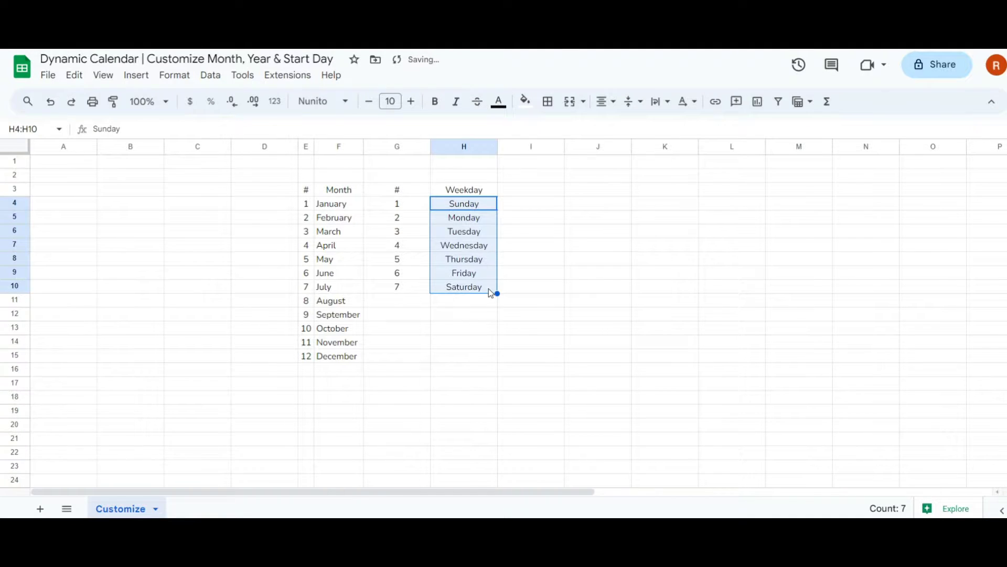
Step: Fit columns G and H to their contents and left-align the weekday names
double_click(431, 146)
double_click(440, 146)
click(607, 101)
click(601, 126)
Step: Enter the labels "Month", "Year" and "Day" in cells B3 to B5
click(132, 189)
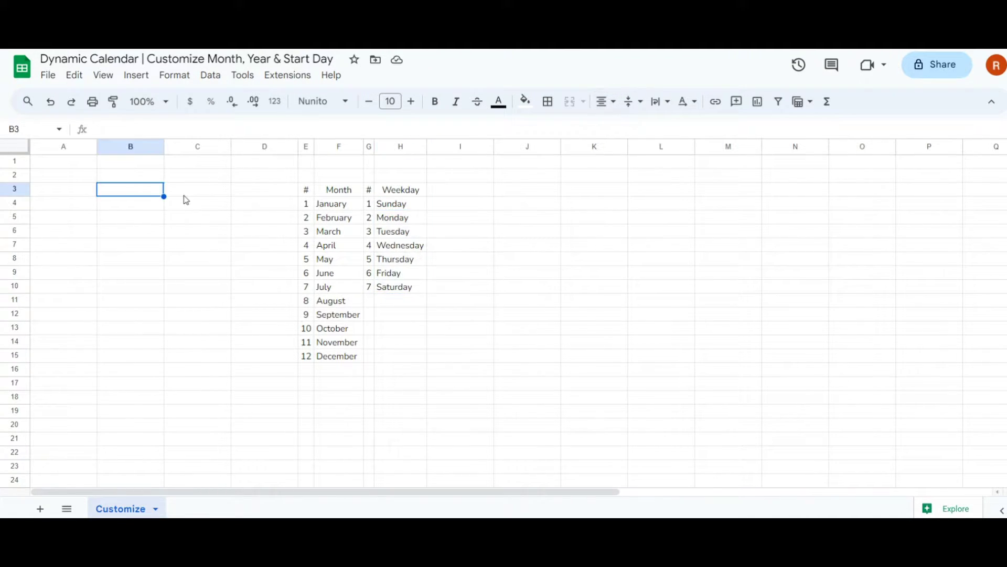
text(Month)
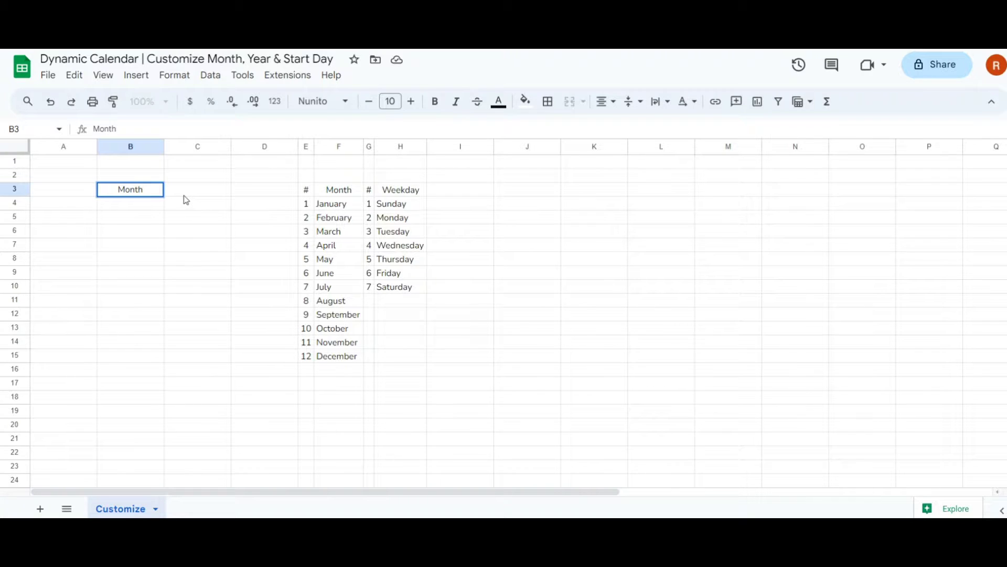
key(Return)
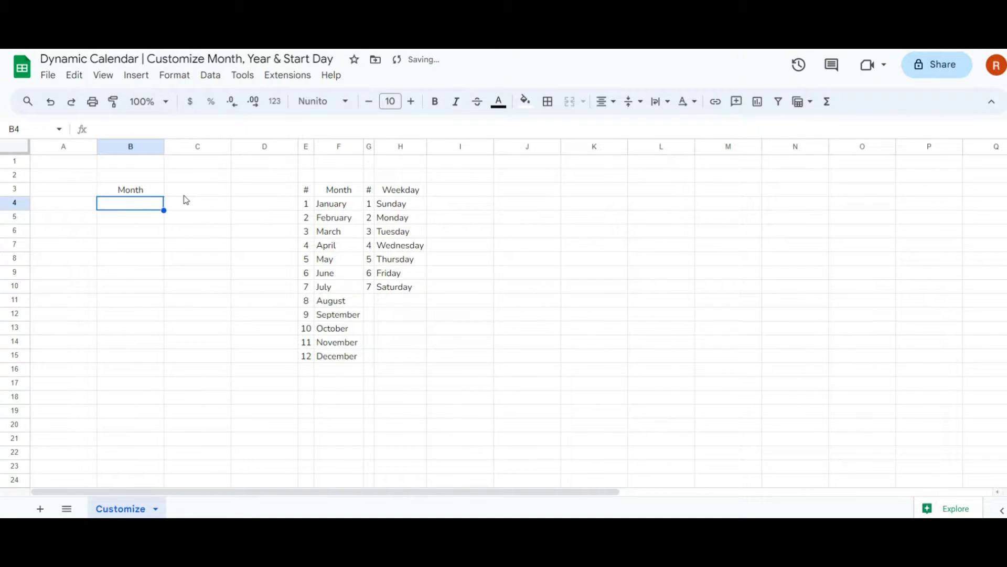
text(Year)
key(Return)
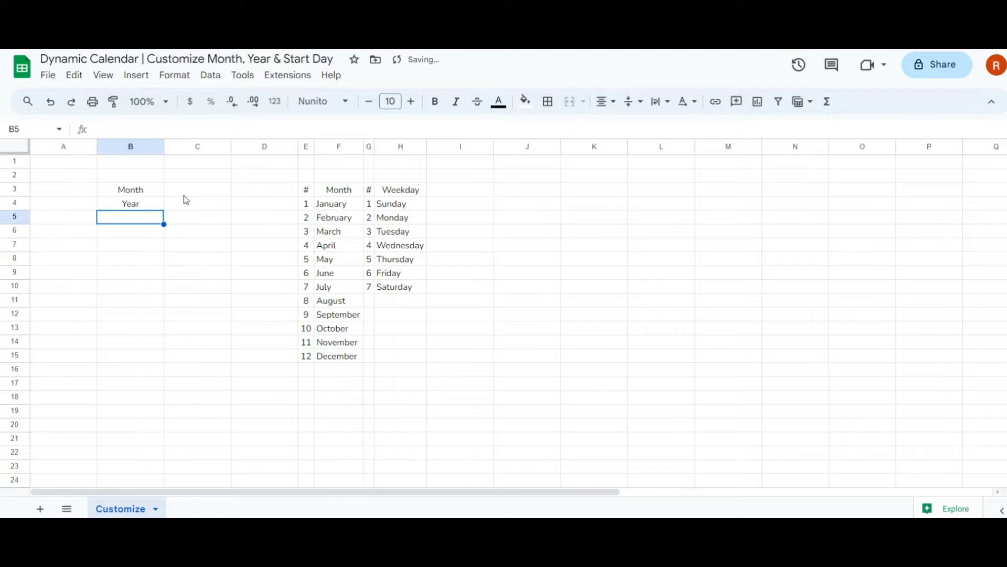
text(Day)
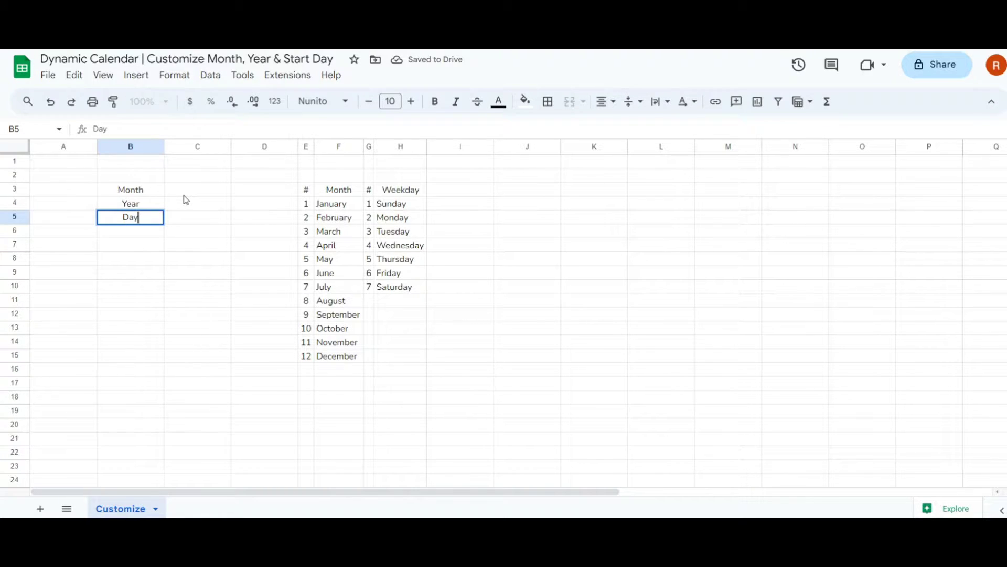
Step: Add a data validation rule to C3 using a dropdown from the range F4:F15
click(184, 196)
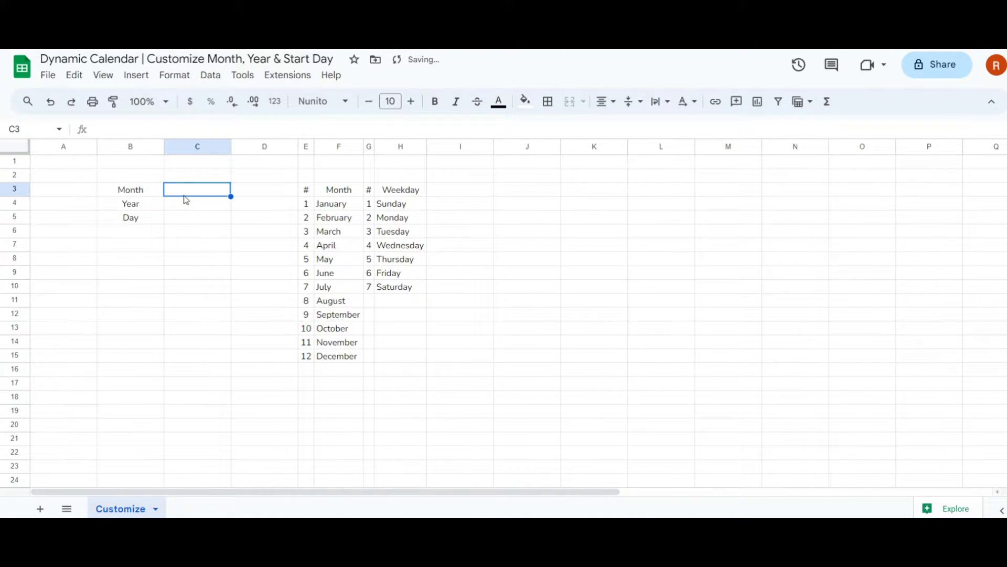
click(220, 79)
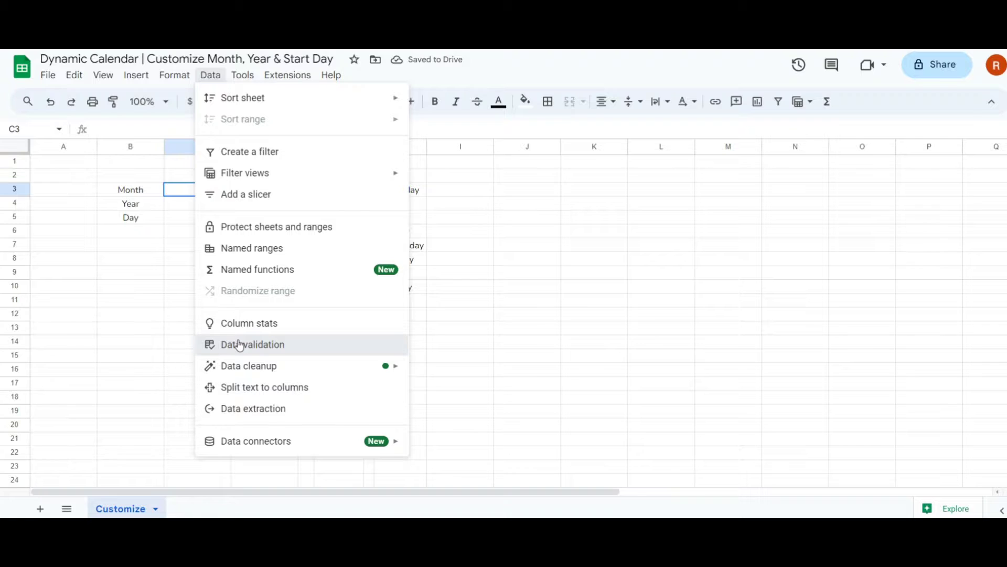
click(242, 346)
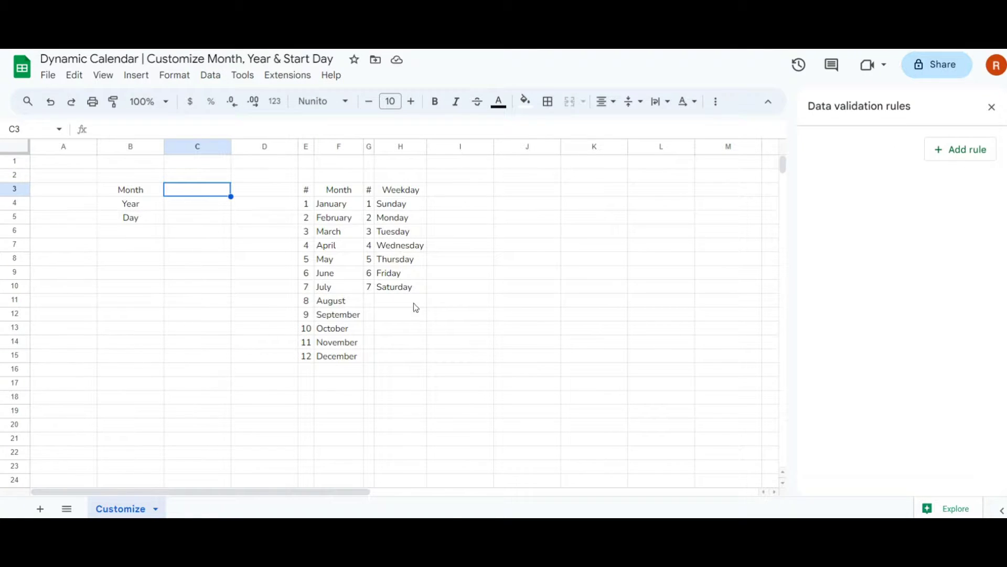
click(956, 153)
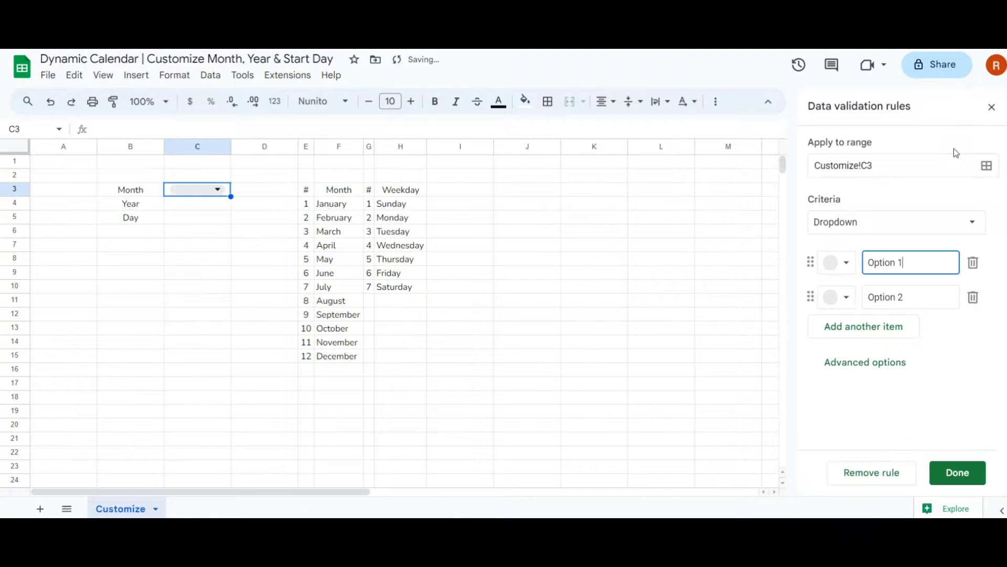
click(918, 224)
click(910, 244)
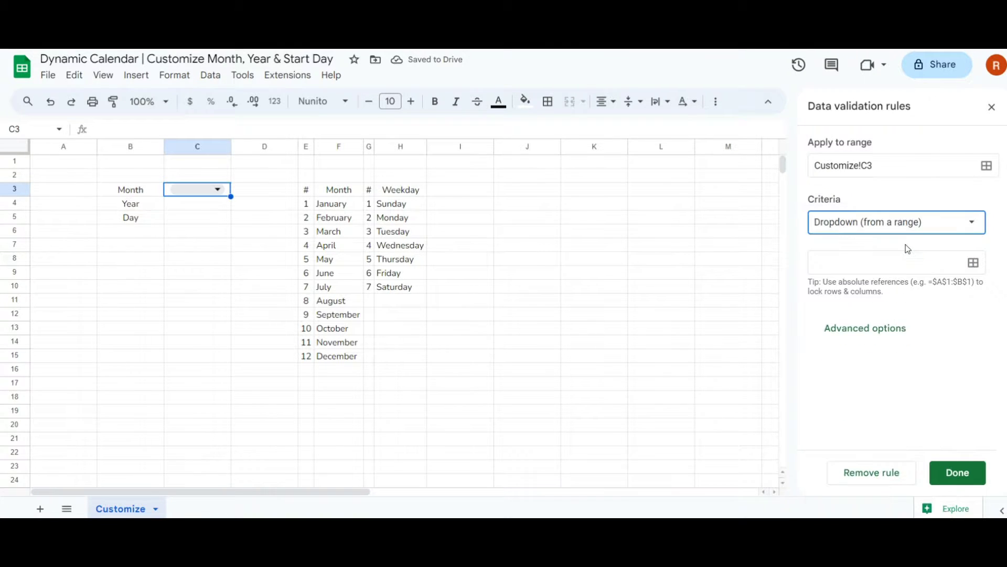
click(973, 265)
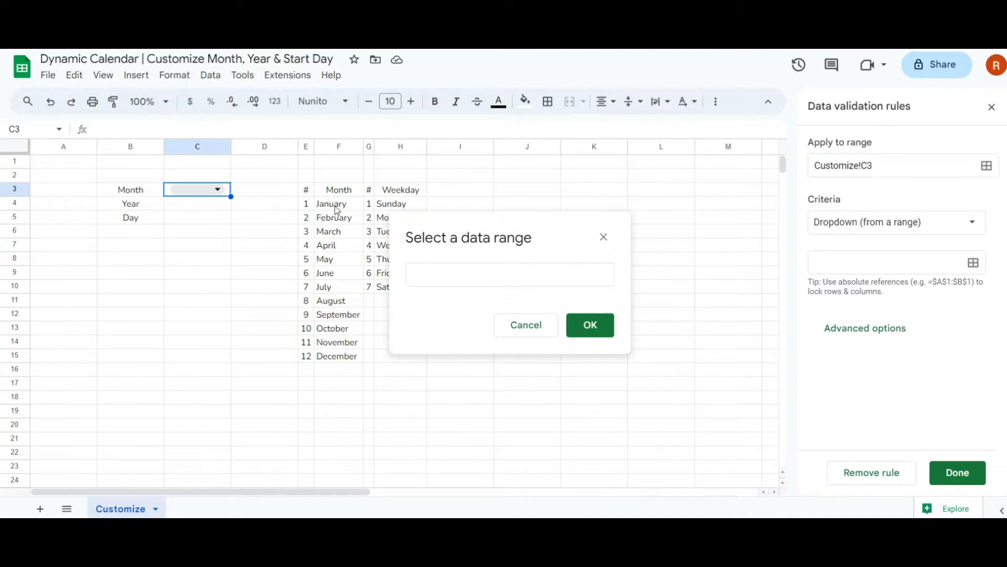
drag(334, 206, 336, 354)
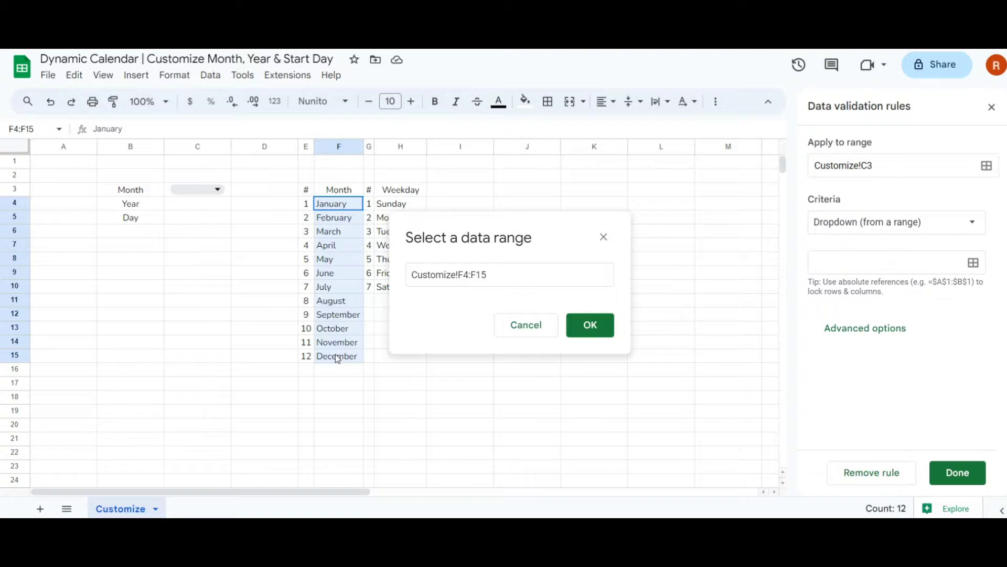
click(595, 336)
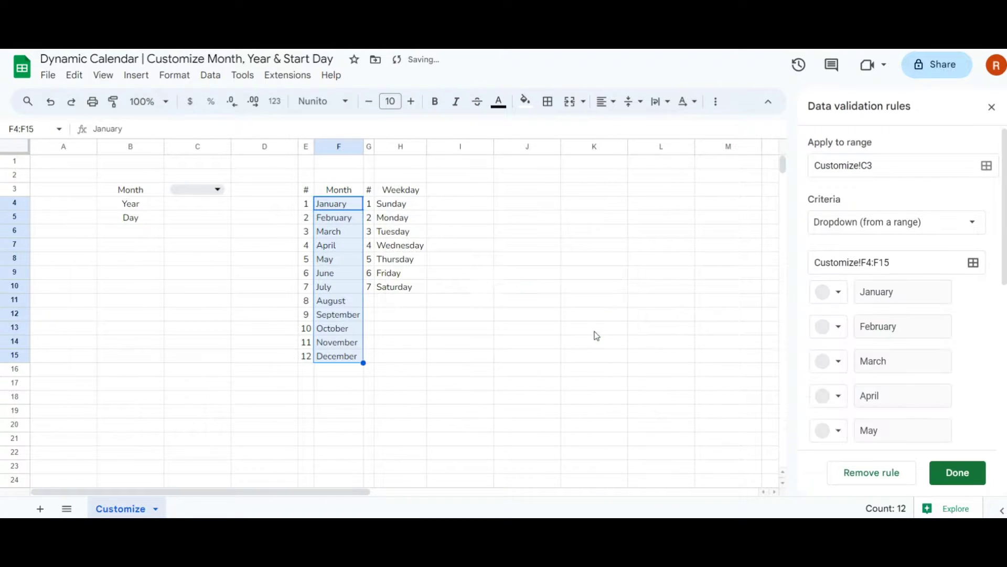
Step: Set the display style of the C3 month dropdown to Arrow and save the rule
scroll(926, 308, down, 5)
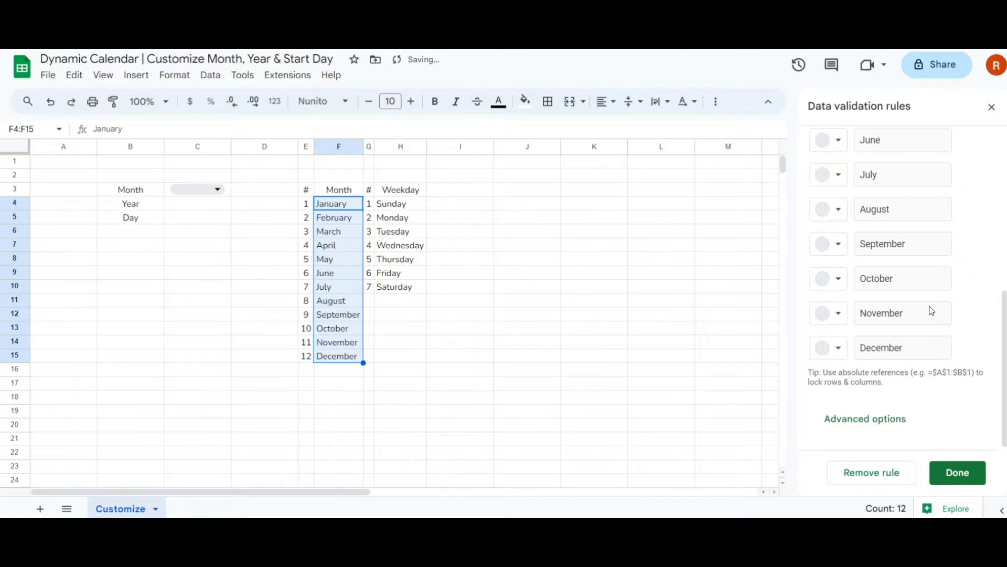
click(879, 425)
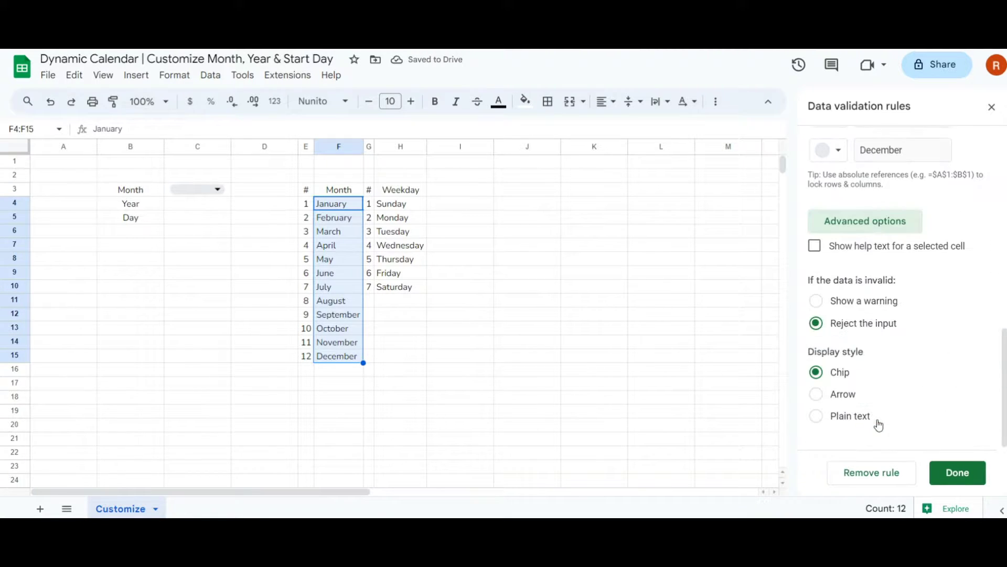
click(842, 394)
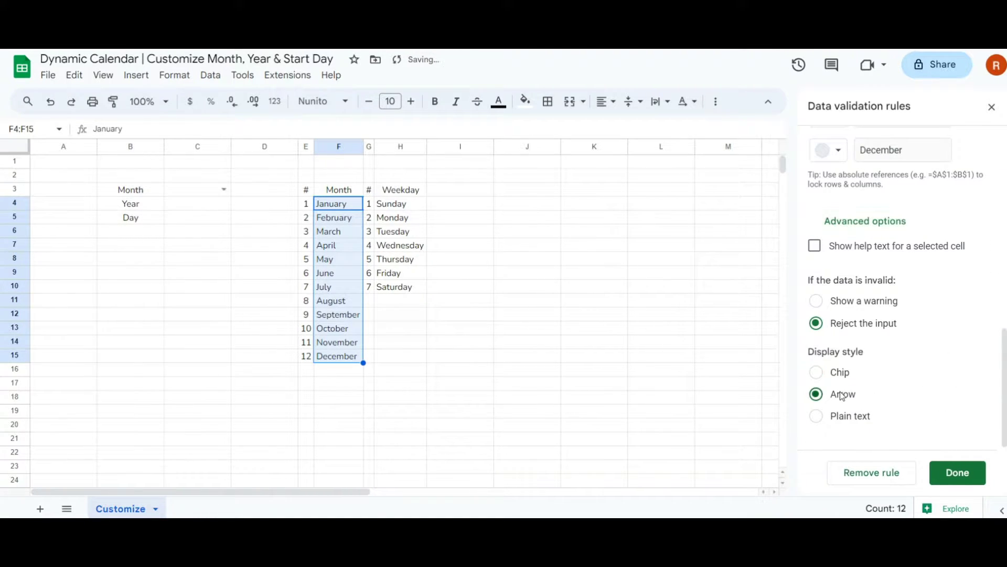
click(957, 473)
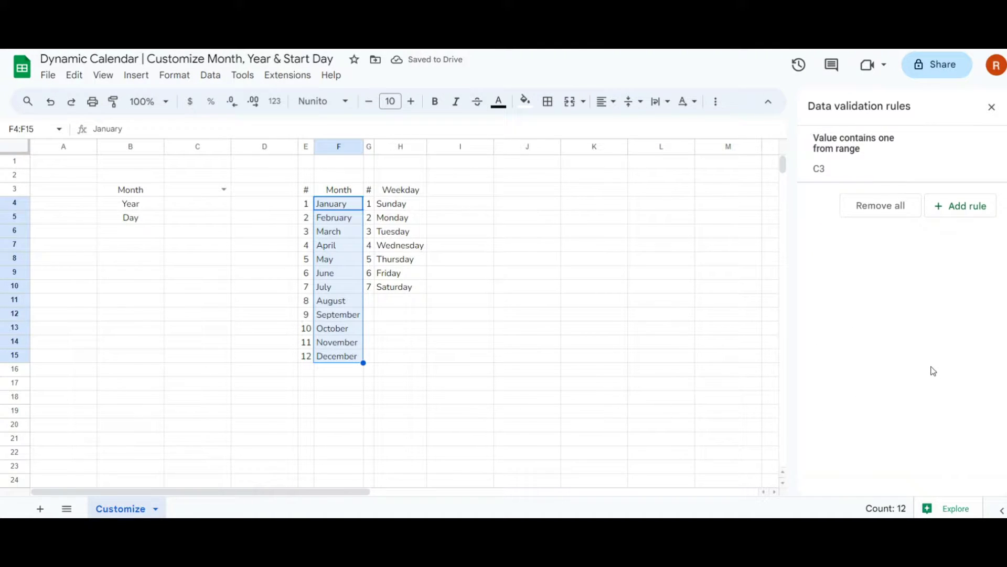
Step: Choose August from the month dropdown in C3 and enter 2023 as the year in C4
click(224, 189)
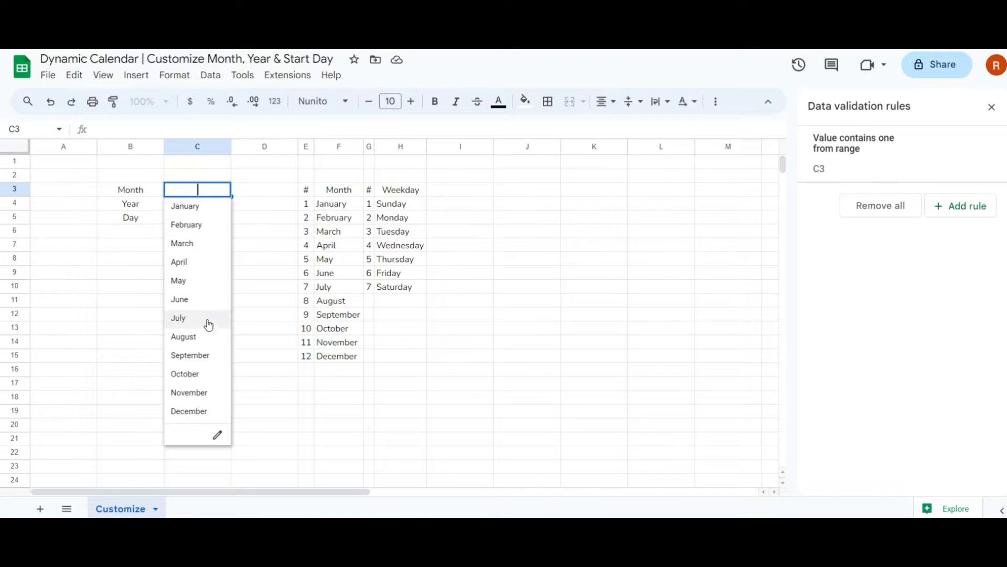
click(206, 338)
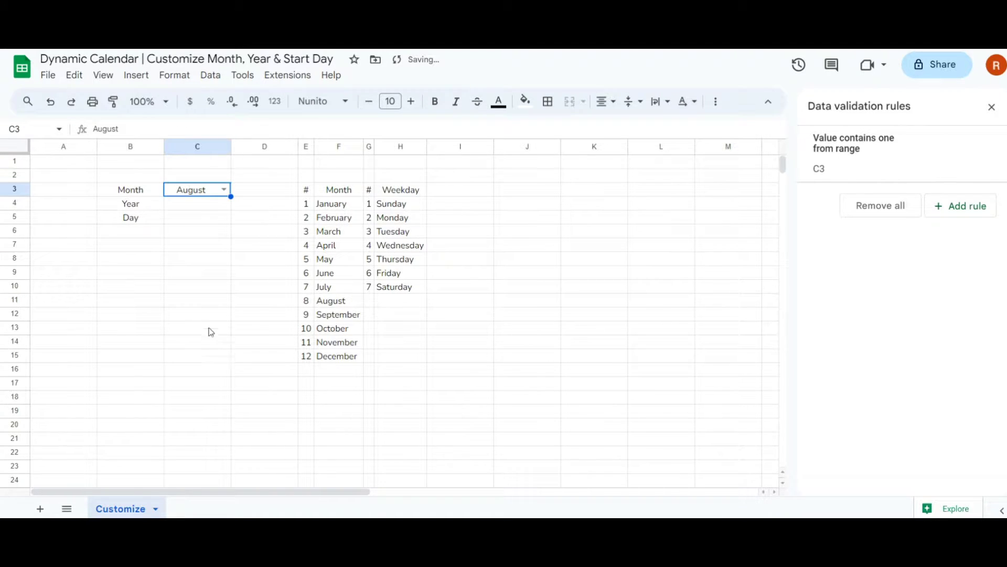
click(203, 205)
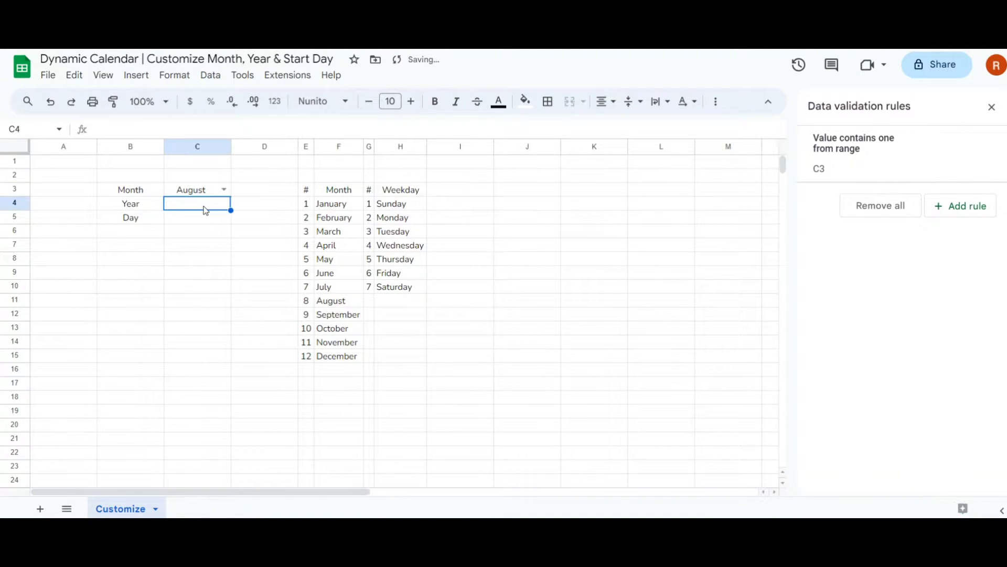
text(2023)
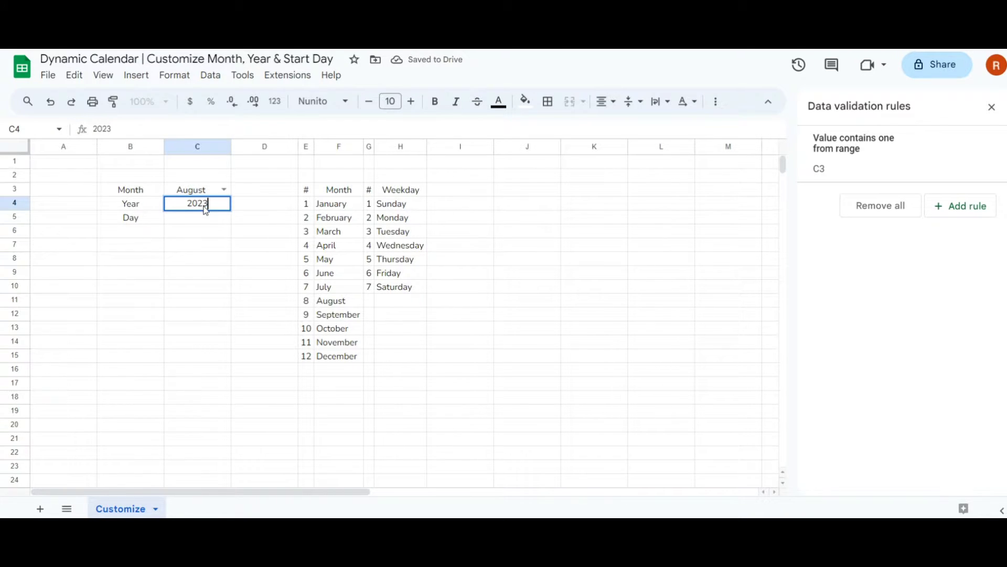
key(Return)
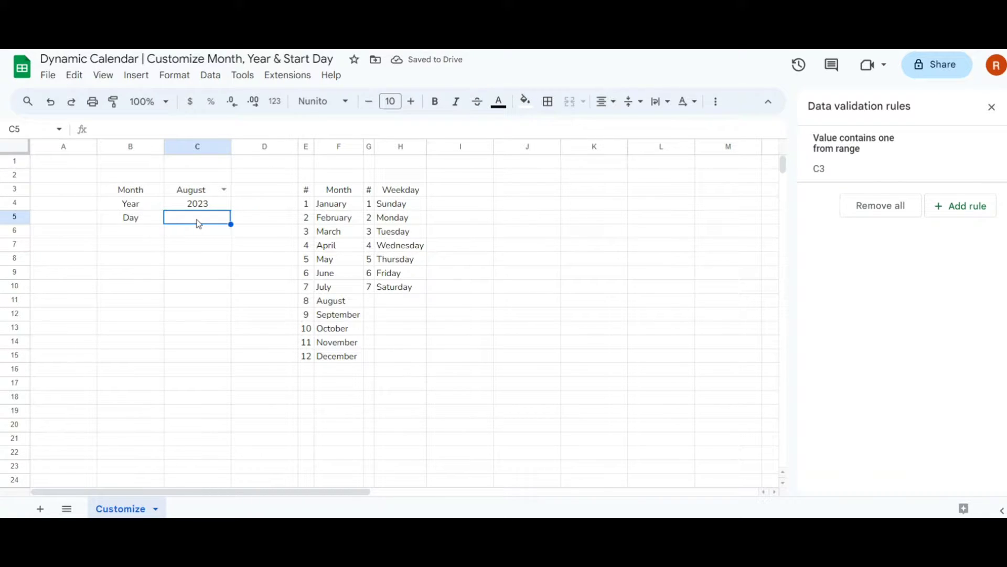
Step: Add a data validation rule to C5 using a dropdown from the range H4:H5
click(985, 205)
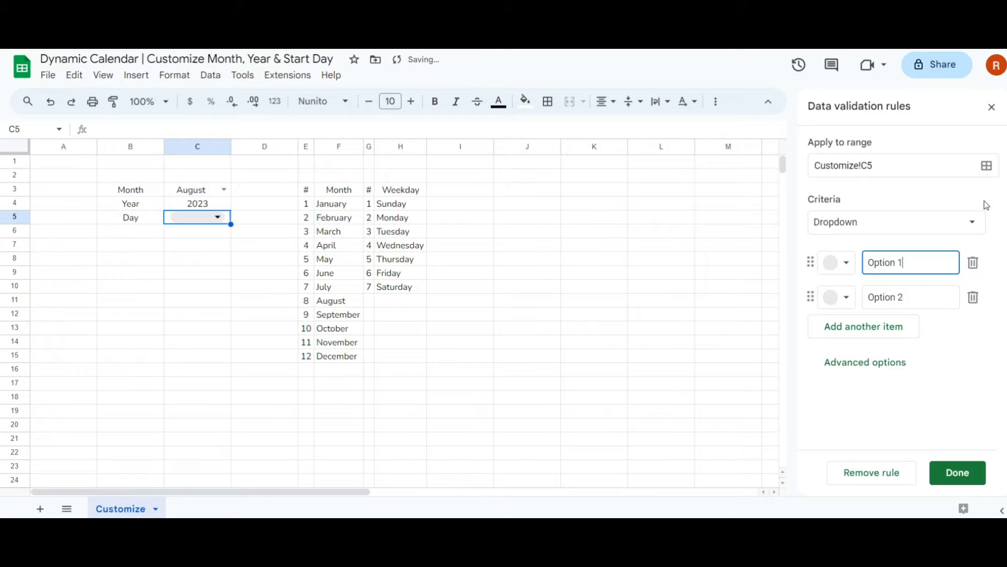
click(974, 221)
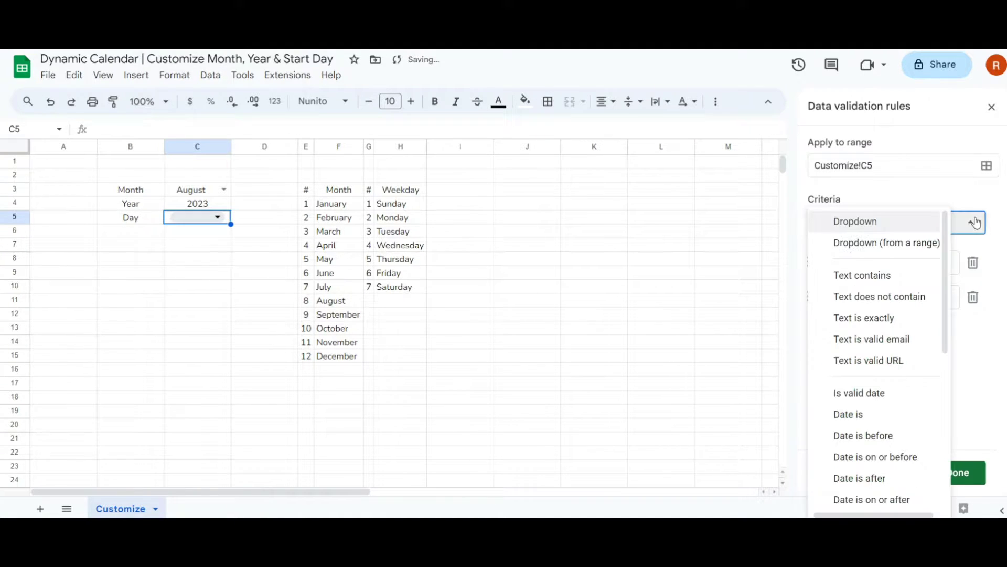
click(901, 243)
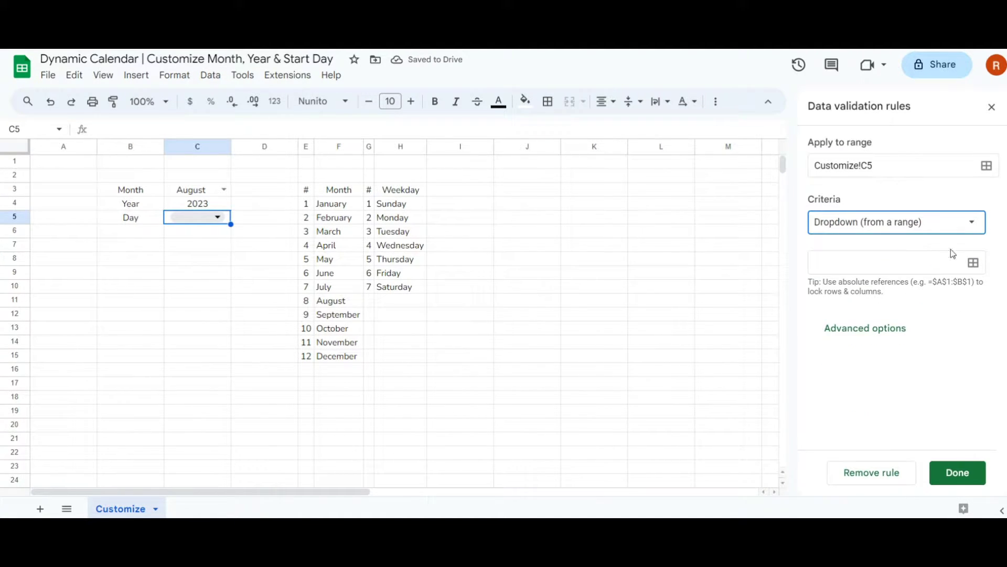
click(975, 264)
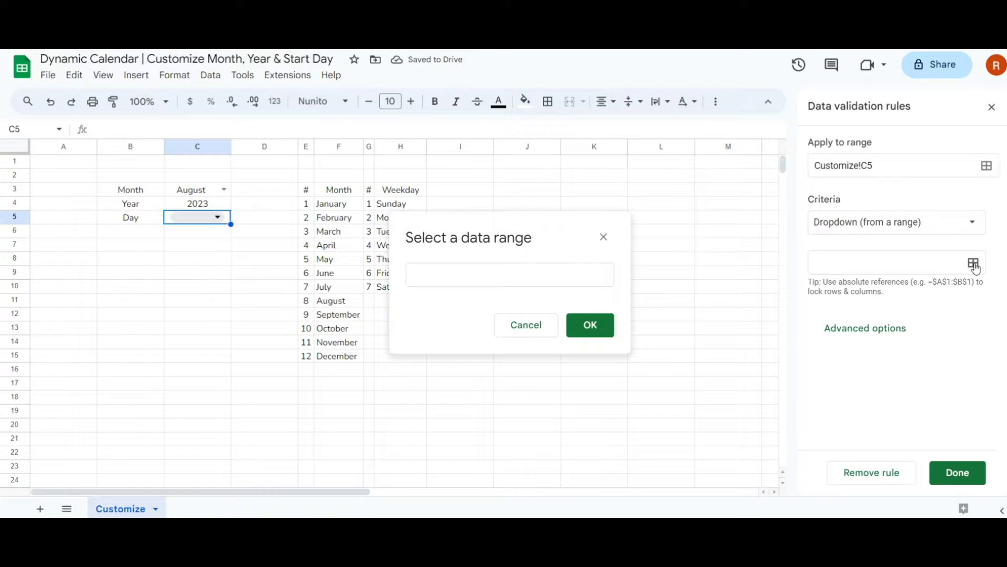
click(386, 208)
shift+click(387, 222)
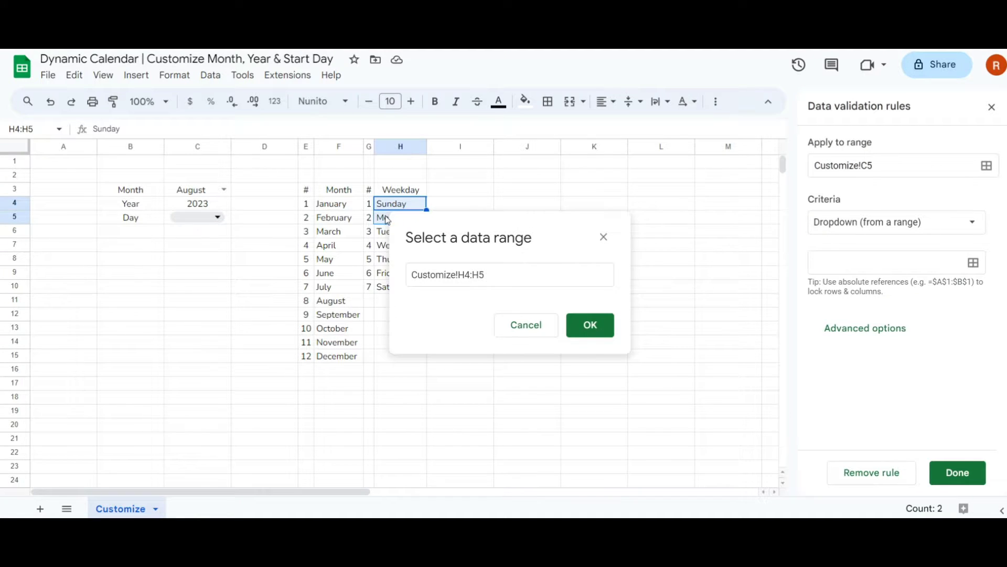
click(577, 323)
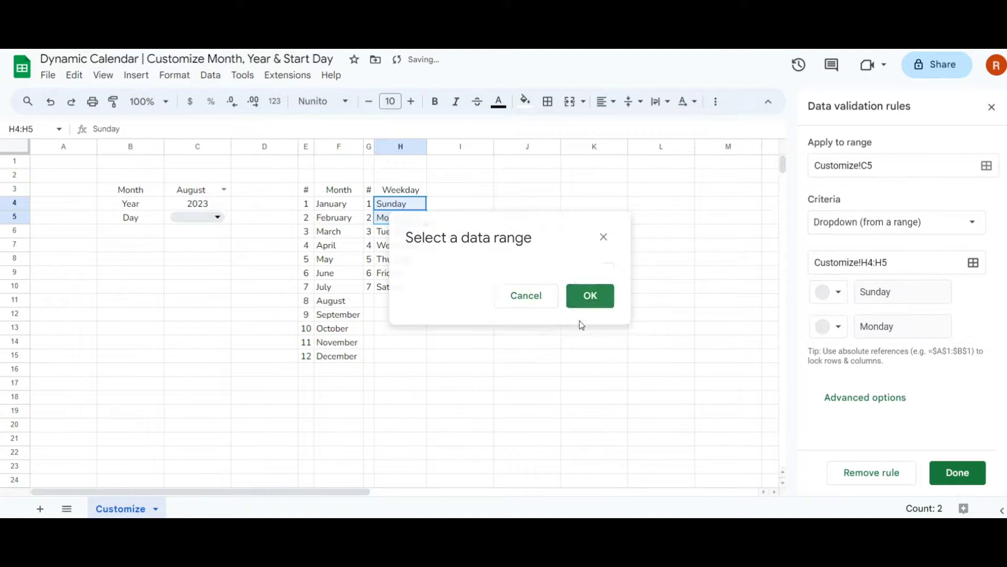
Step: Save the C5 dropdown rule with the Arrow display style and choose Monday as the day in C5
click(881, 398)
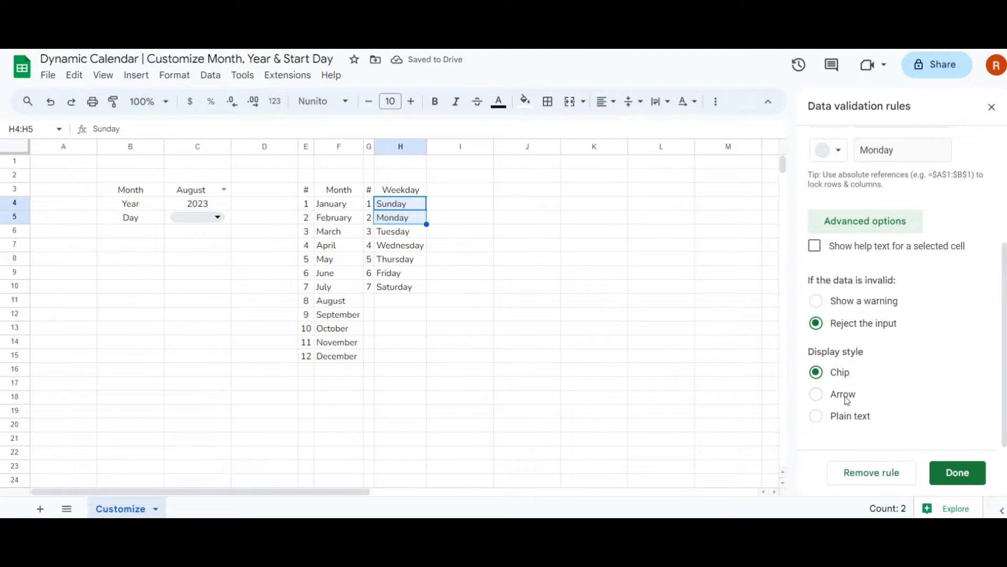
click(846, 398)
click(957, 471)
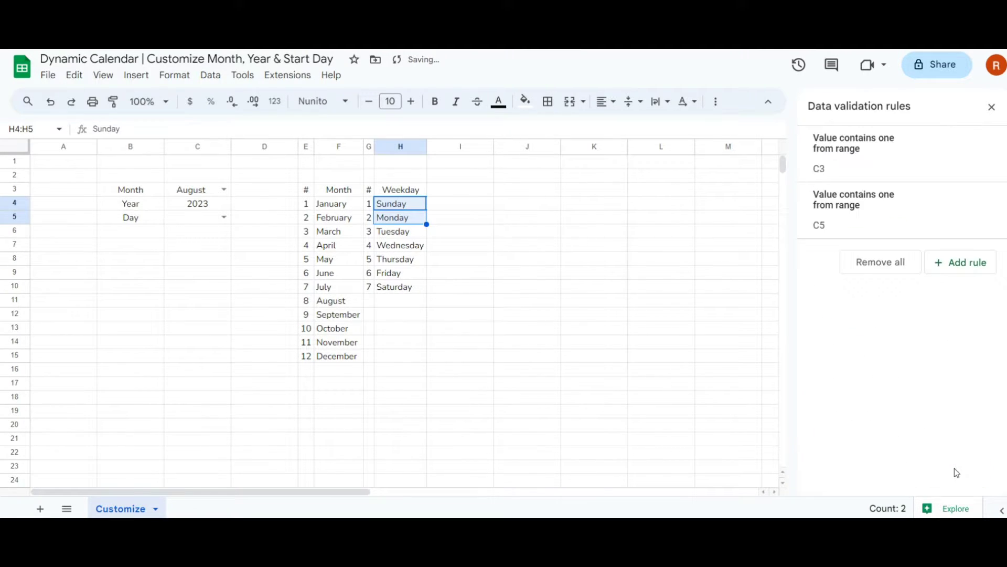
click(991, 107)
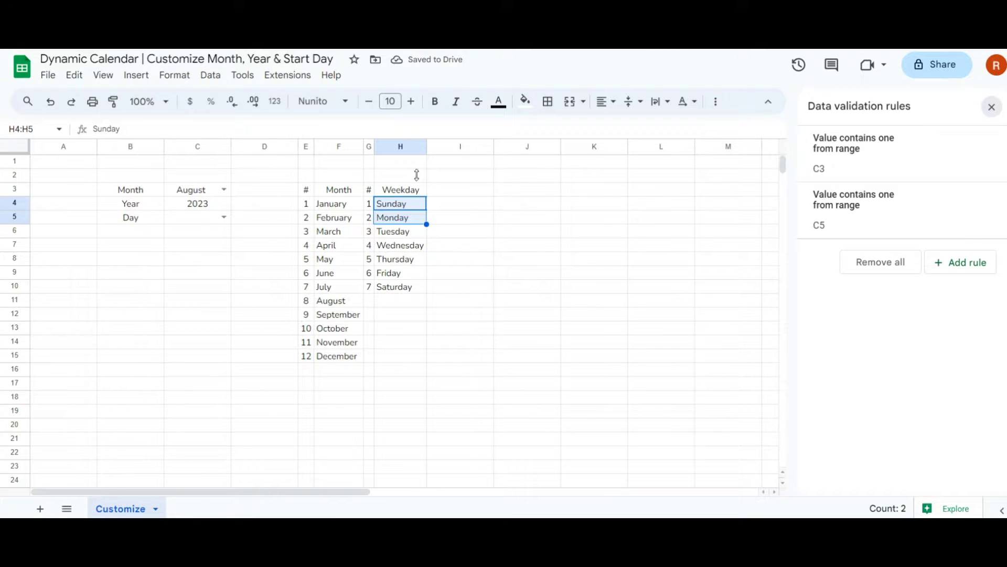
click(224, 217)
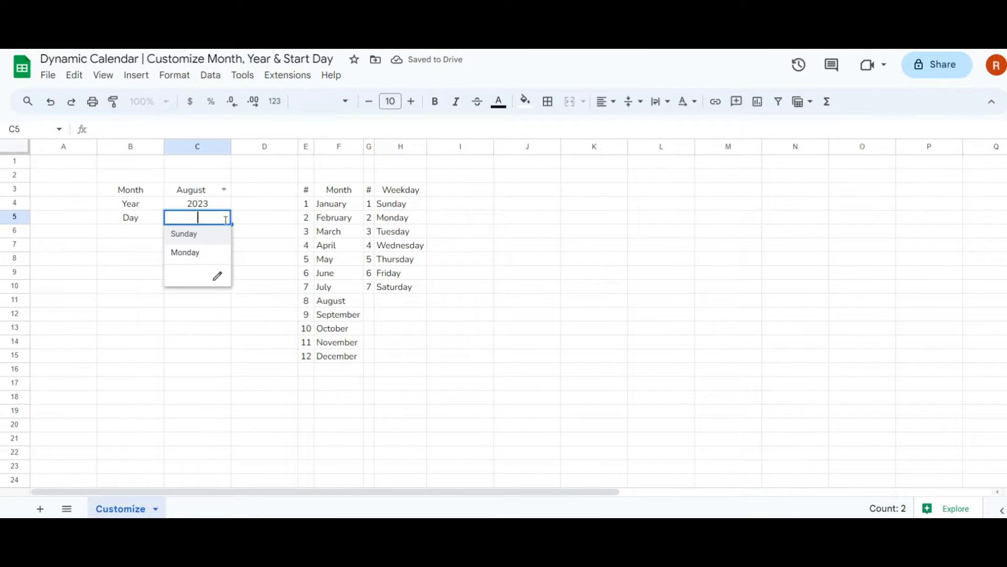
click(189, 257)
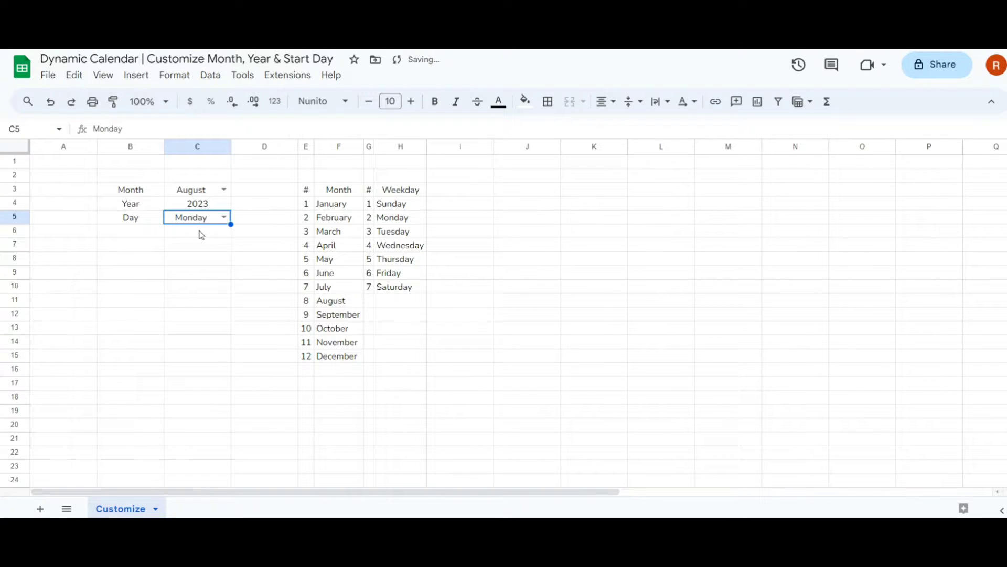
Step: Label B9 "Month Name" and make C9 reference the selected month in C3
click(128, 274)
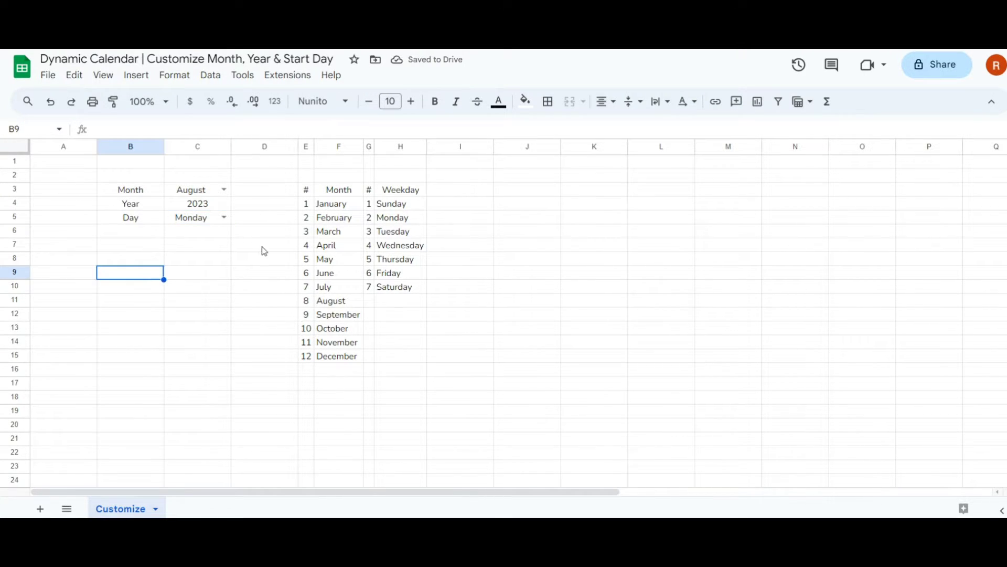
text(Mont)
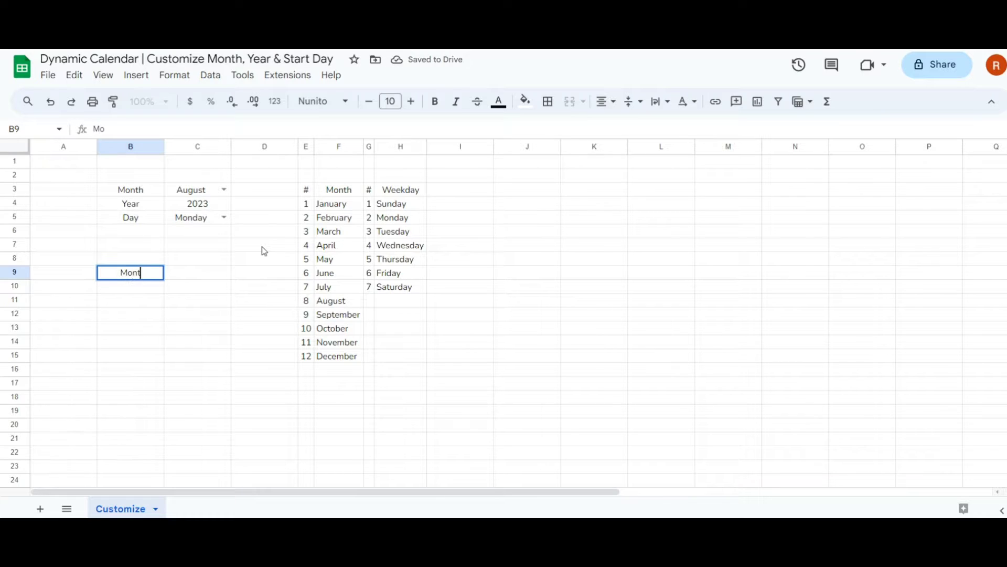
text(h Name)
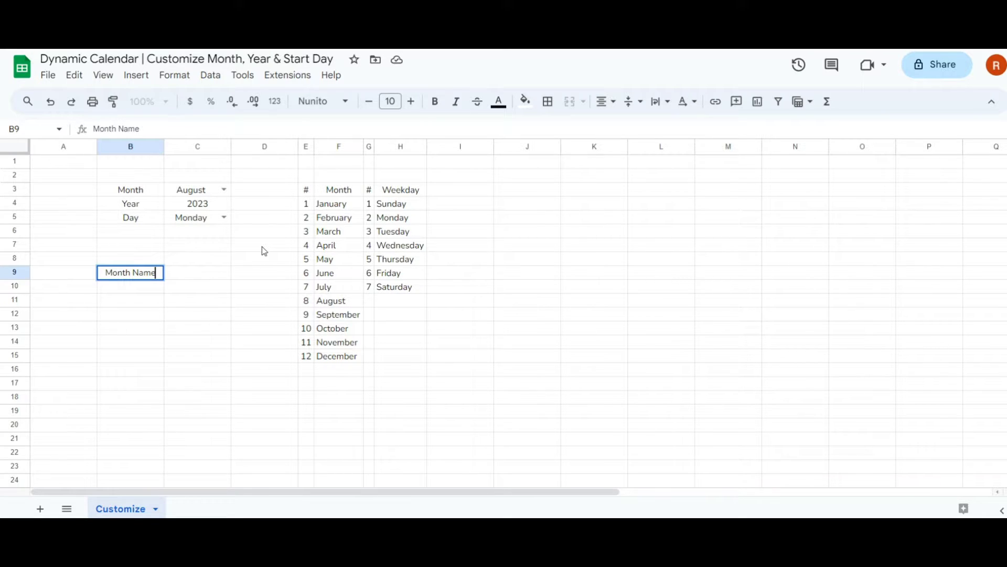
key(Tab)
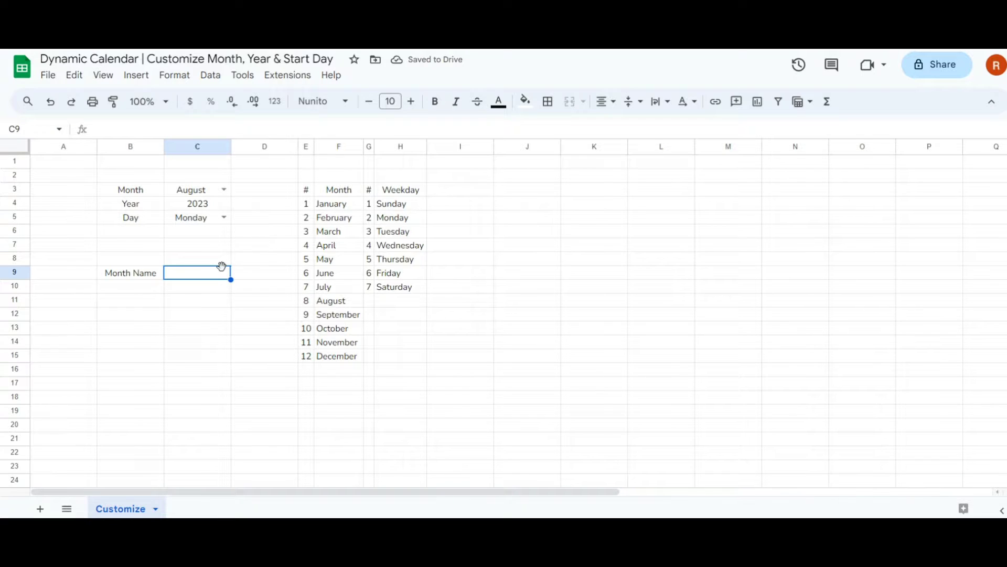
text(=)
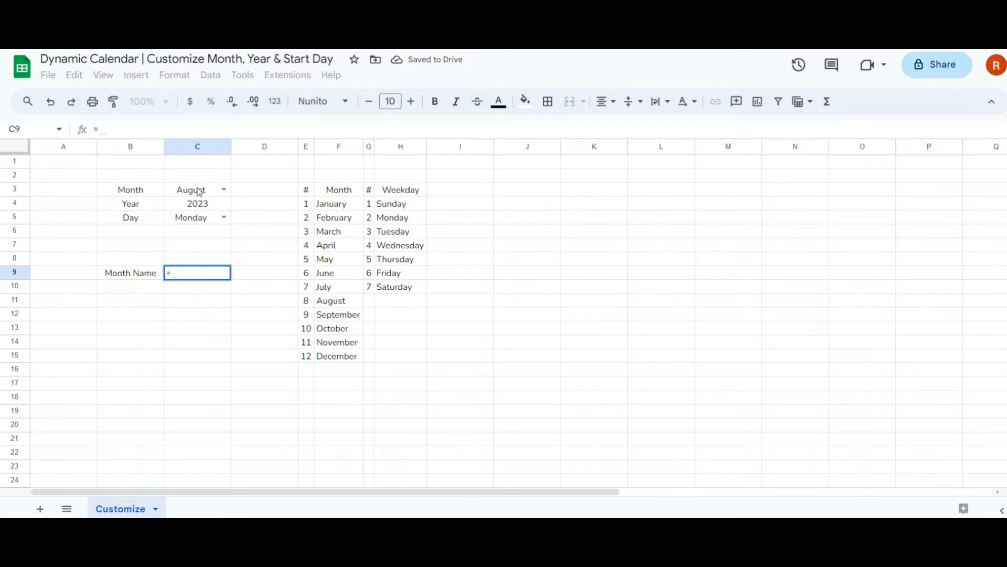
click(194, 192)
key(Return)
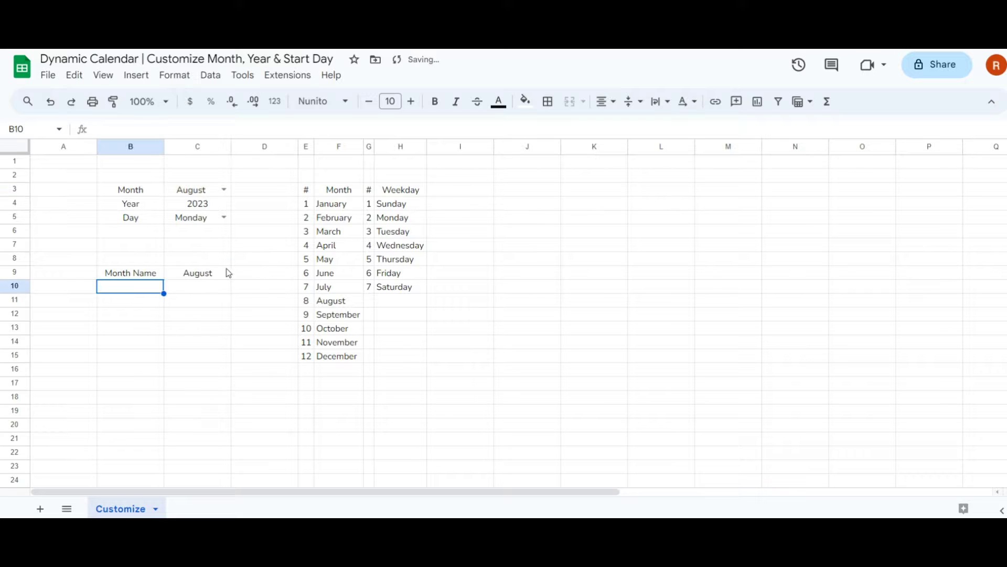
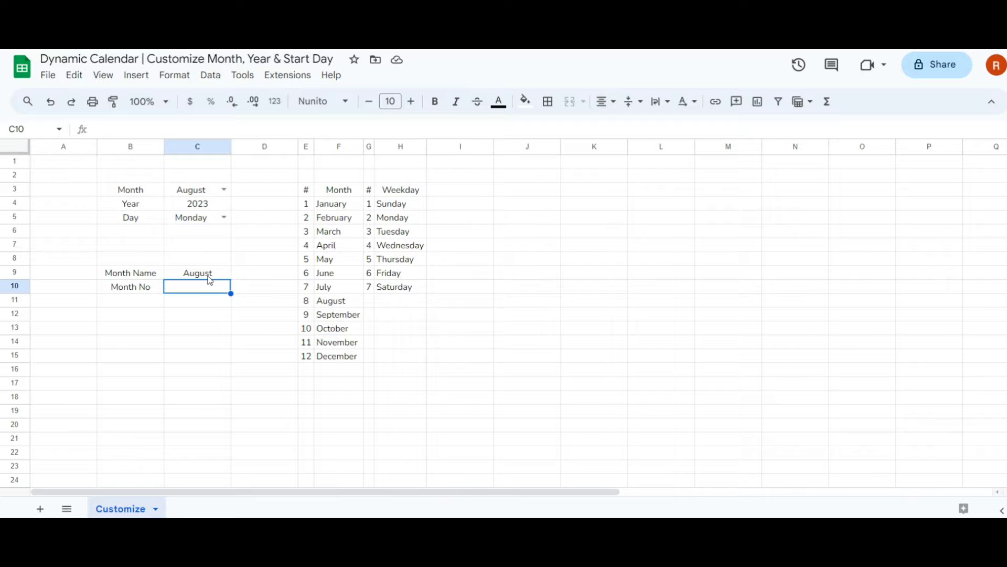
Step: Start a VLOOKUP formula in C10 for the month number, with C9 as the search key
click(308, 204)
shift+click(342, 362)
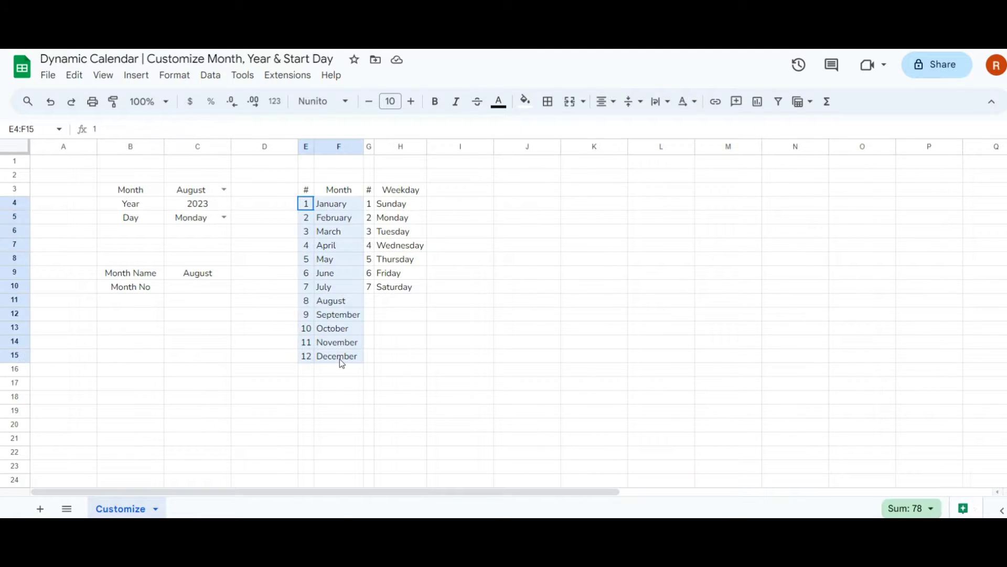
click(189, 287)
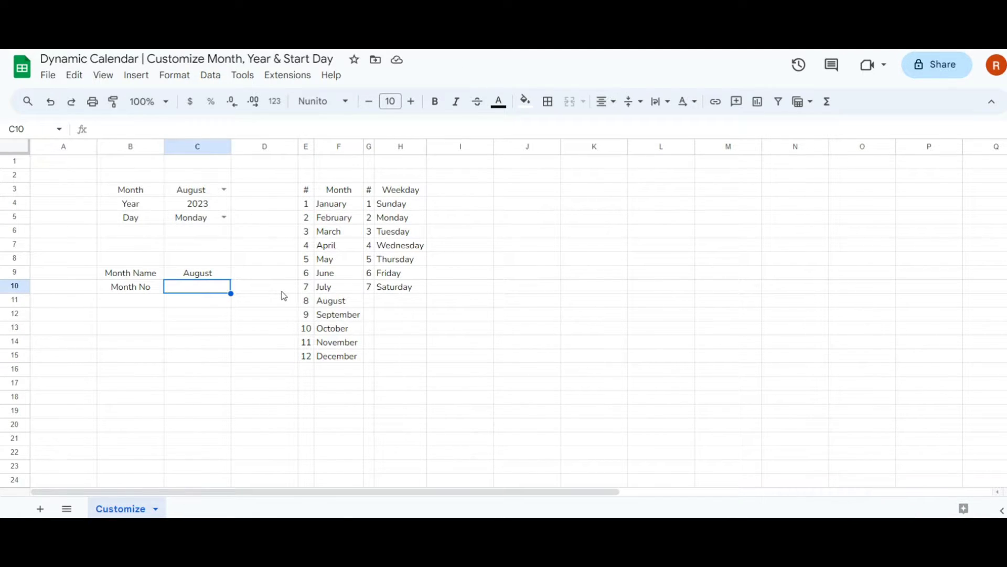
text(=vl)
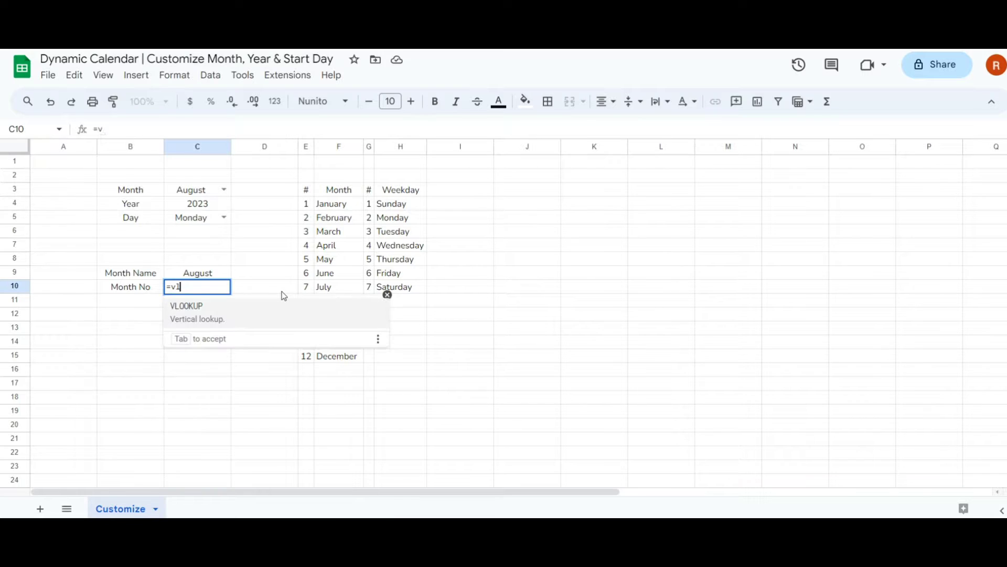
text(oo)
key(Tab)
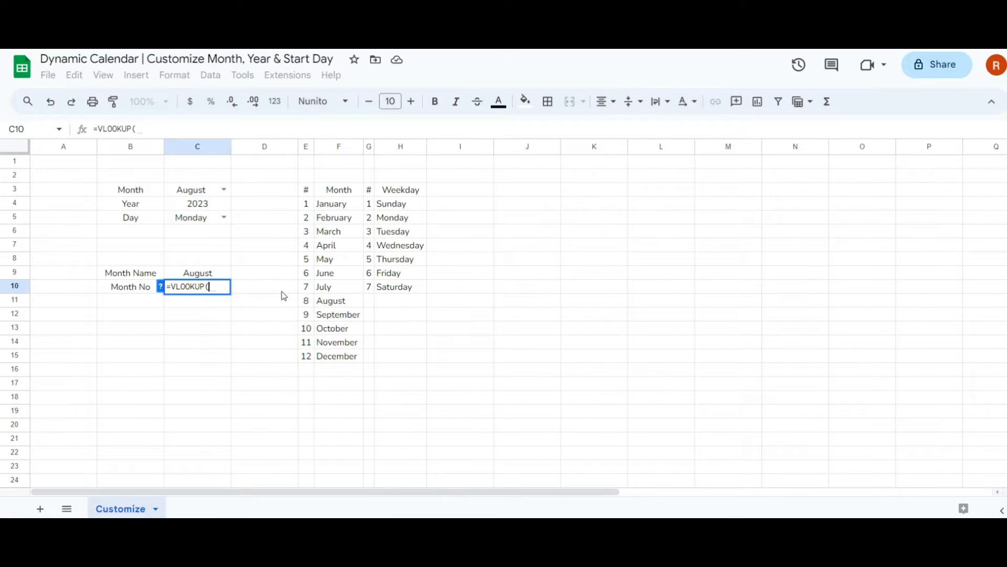
click(161, 287)
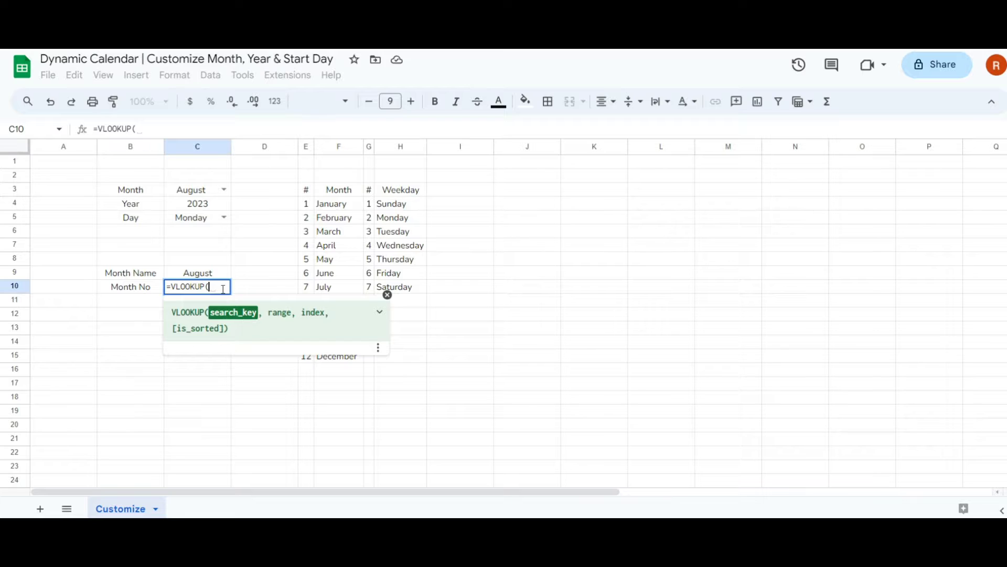
click(203, 273)
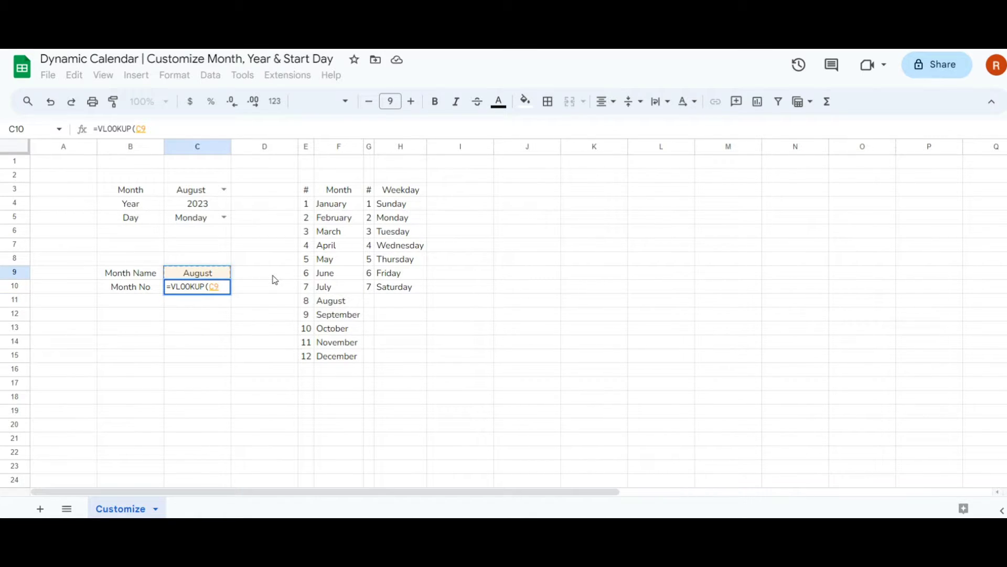
text(,)
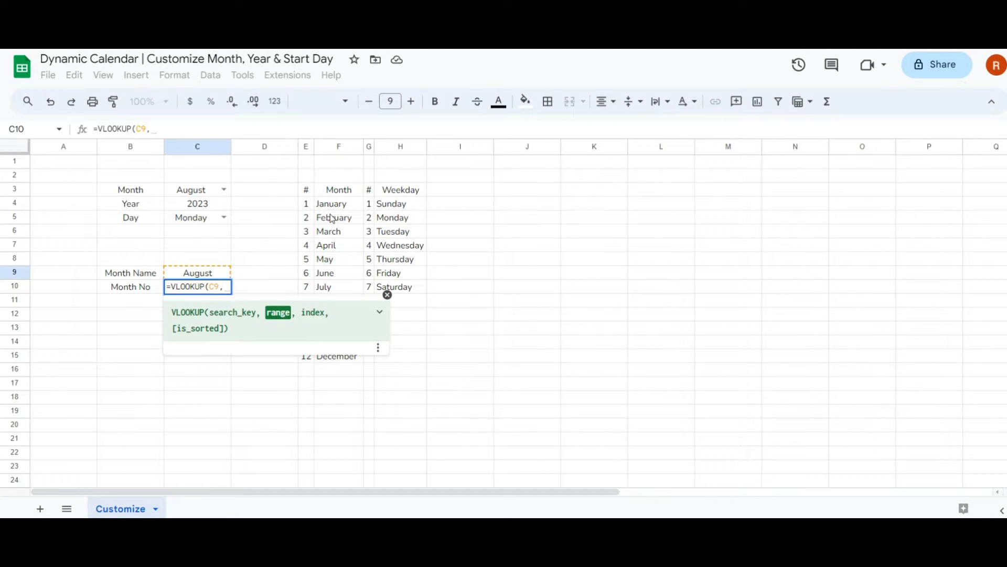
Step: Give the C10 lookup the array {F4:F15,E4:E15} as its range, placing month names before their numbers
text({)
drag(337, 210, 336, 361)
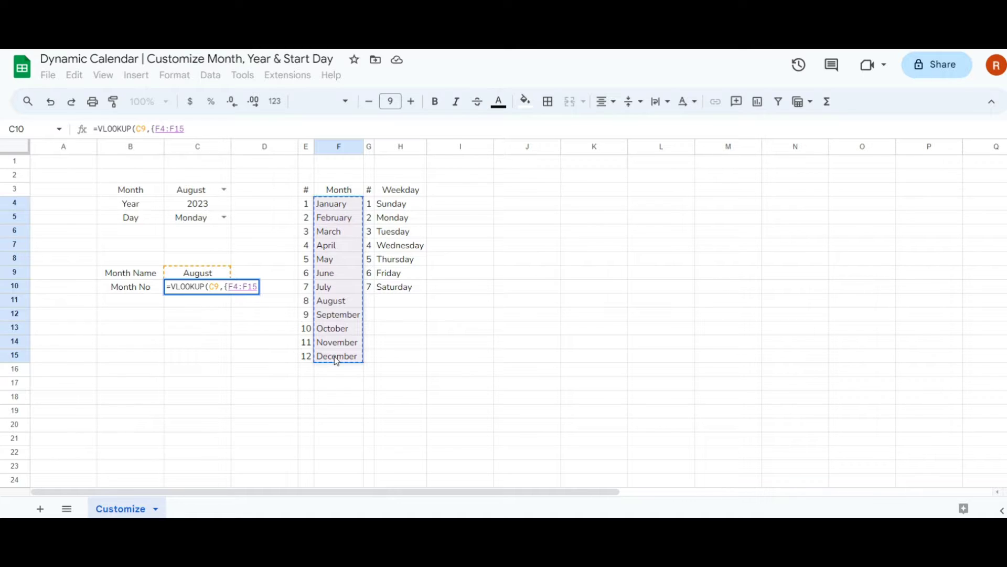
text(,)
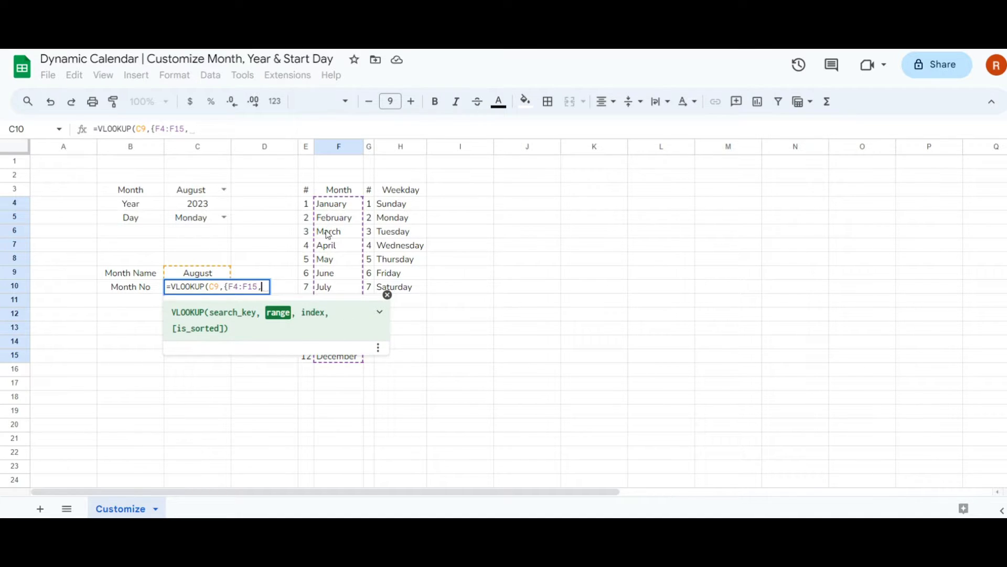
drag(308, 210, 310, 358)
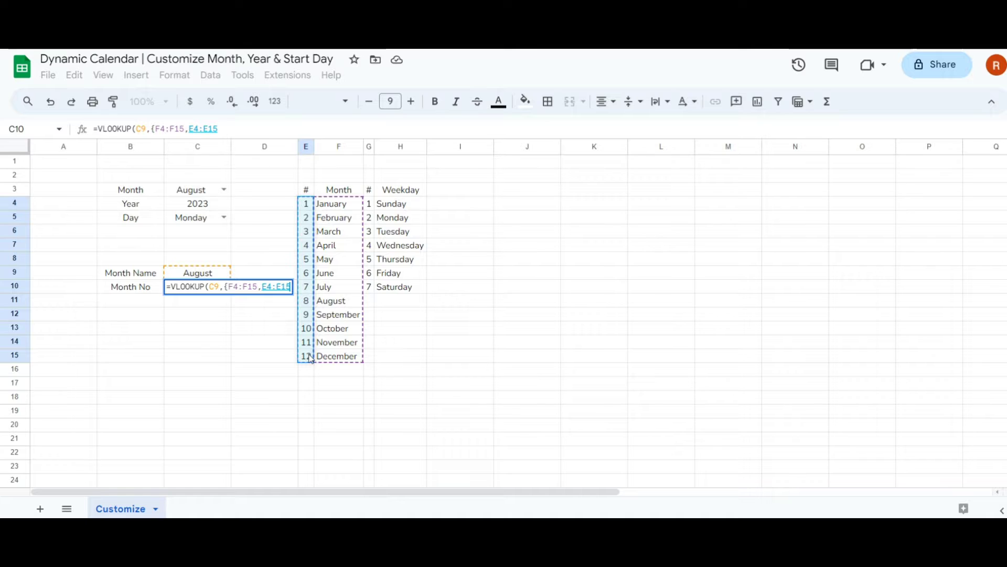
text(})
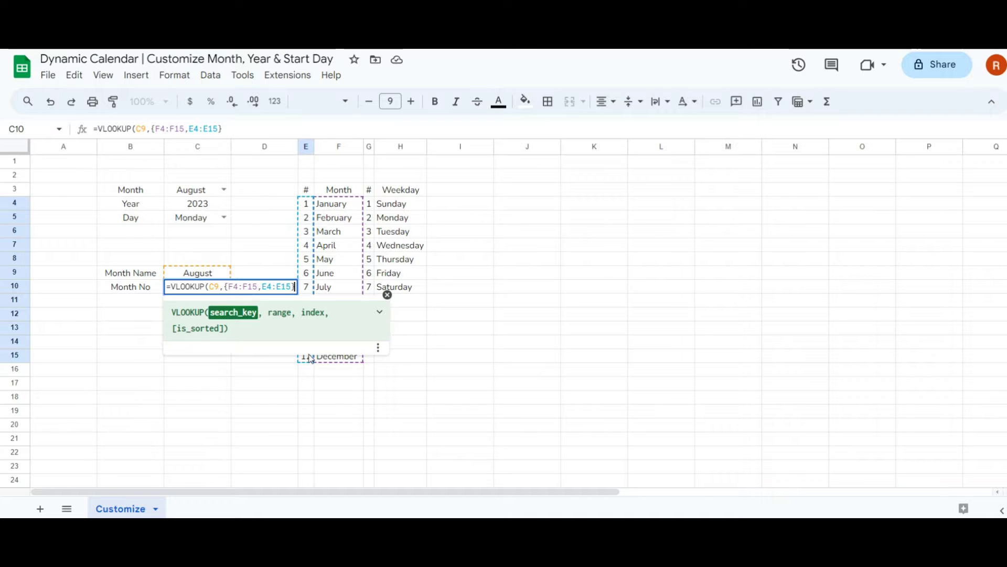
Step: Complete the VLOOKUP in C10 with index 2 and is_sorted 0, and enter the formula
text(,)
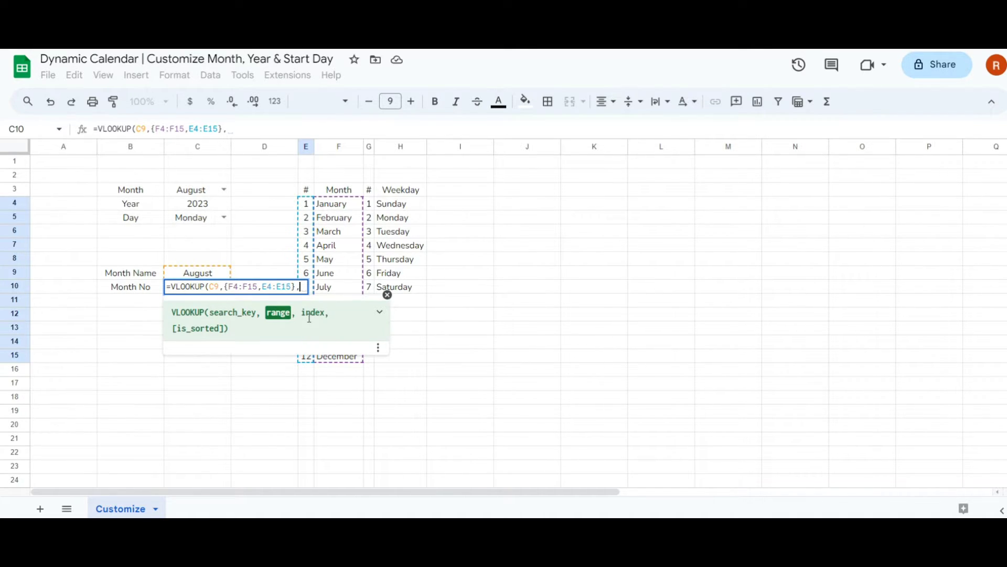
text(2)
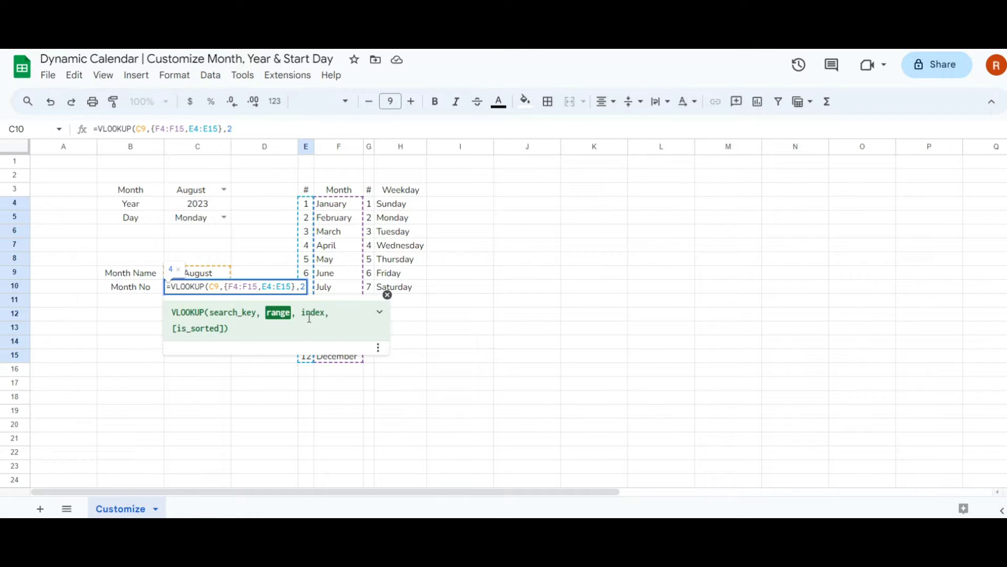
text(,)
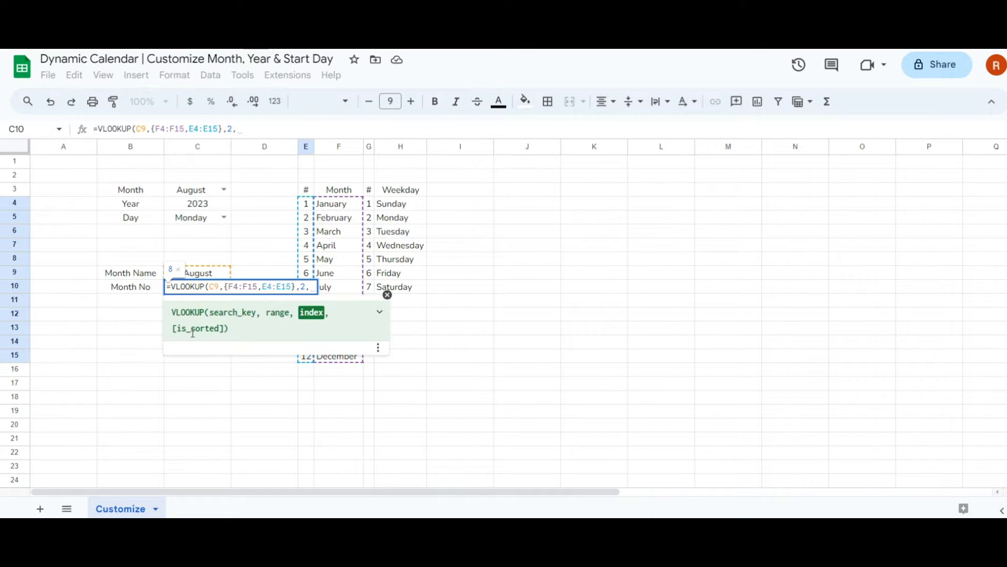
text(0)
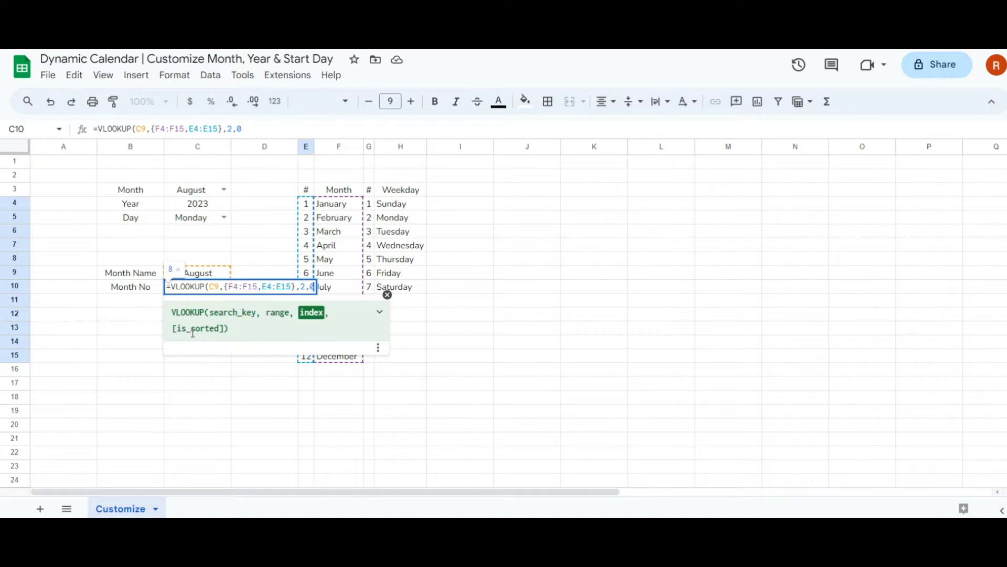
text())
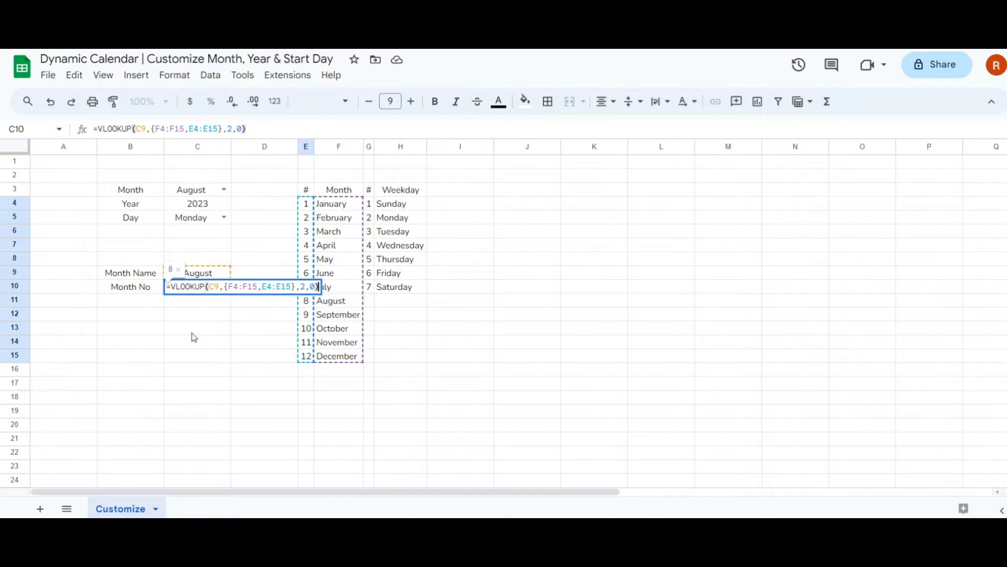
key(Return)
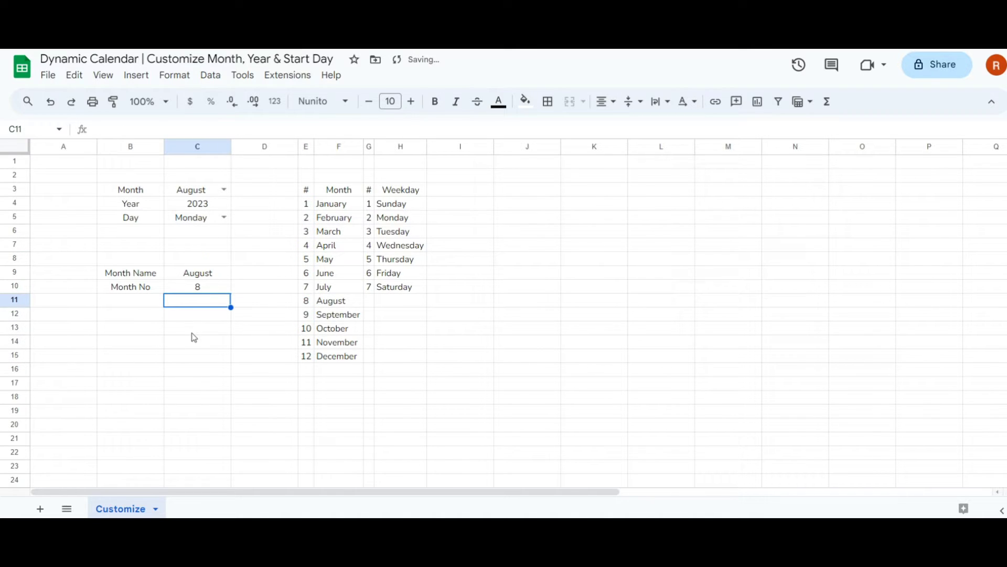
Step: Test the month number lookup by choosing February and December in the C3 dropdown, and return it to August
click(211, 289)
click(336, 303)
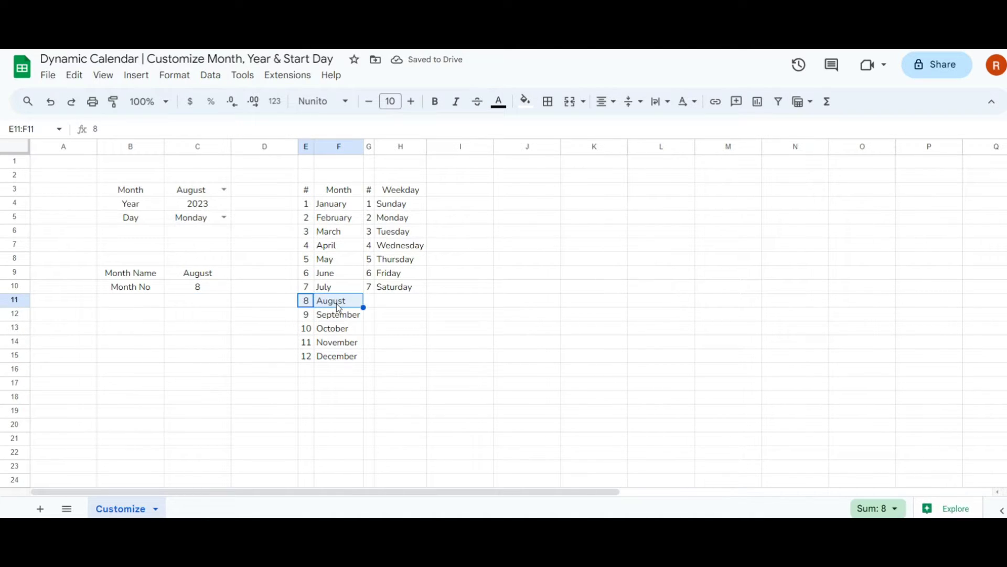
double_click(220, 190)
click(200, 224)
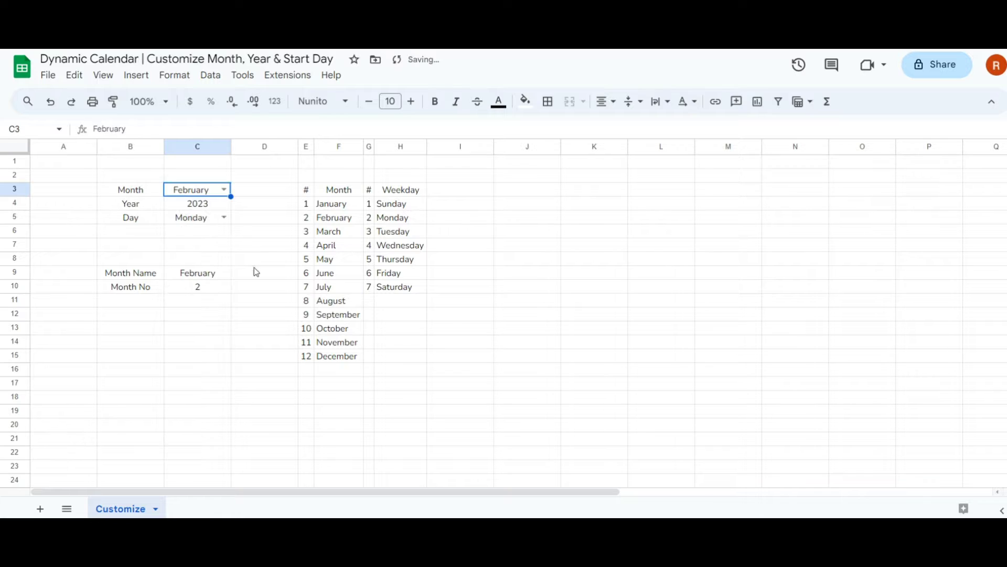
click(224, 189)
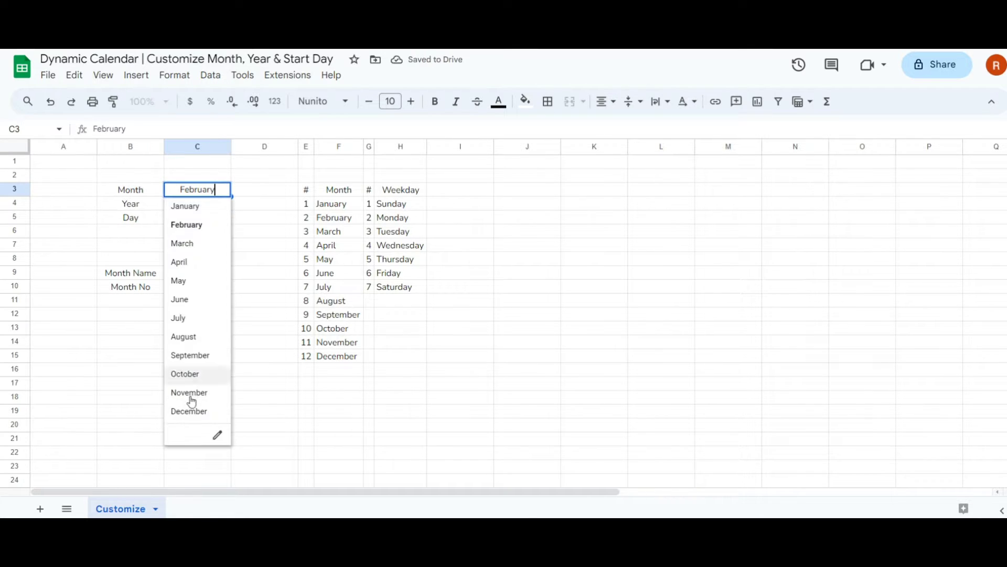
click(190, 410)
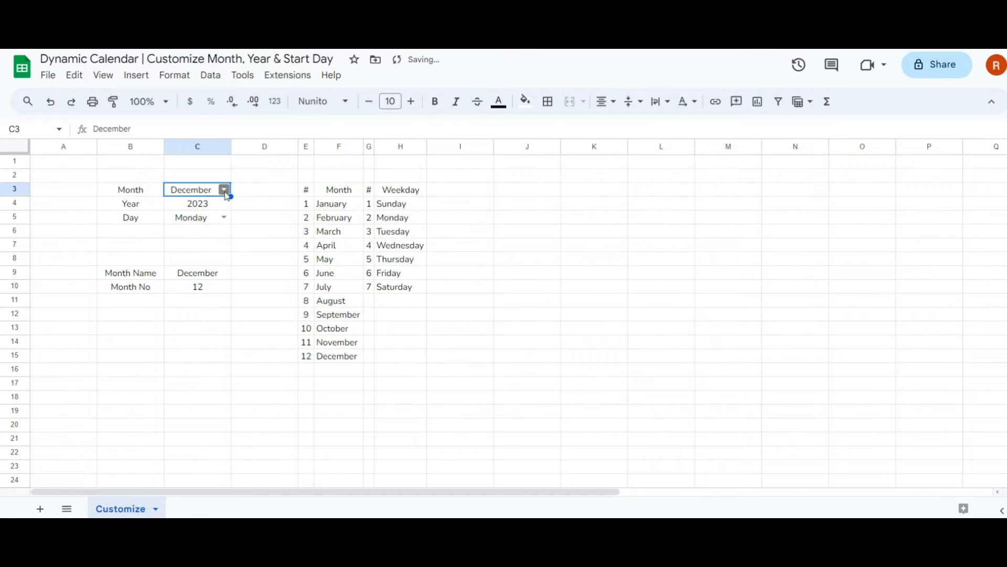
key(Return)
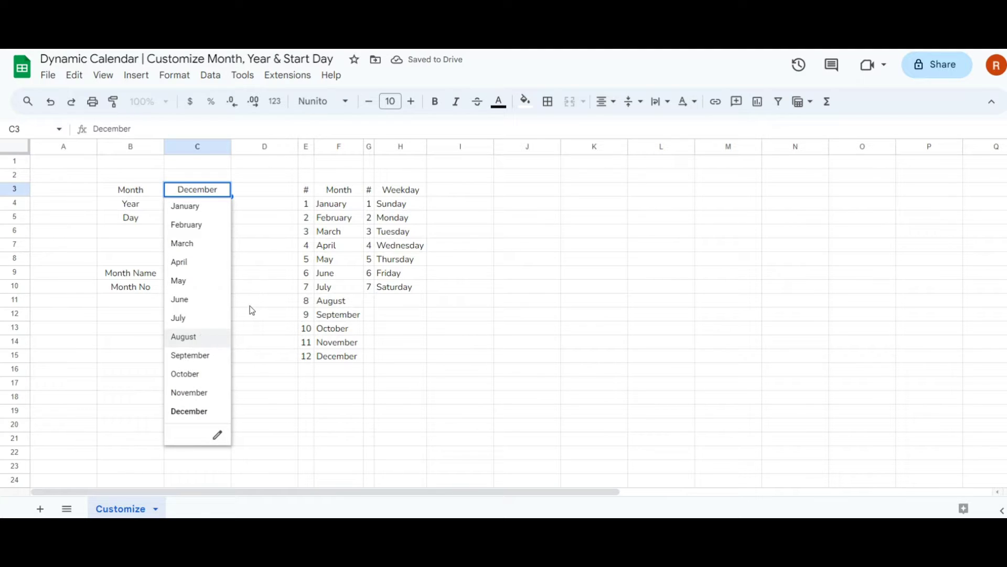
key(Return)
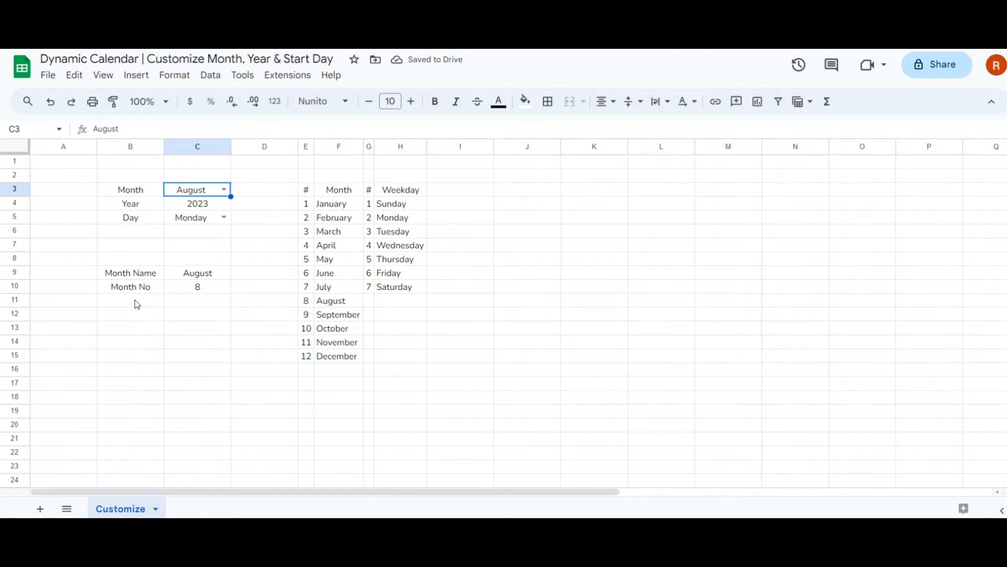
Step: Label B11 "Date" below the Month No row
click(138, 302)
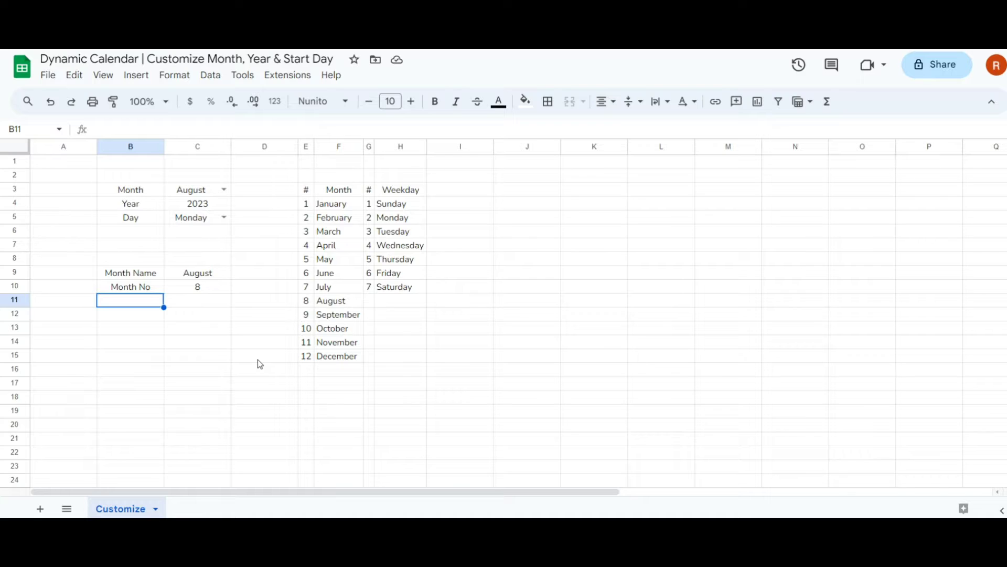
text(Date)
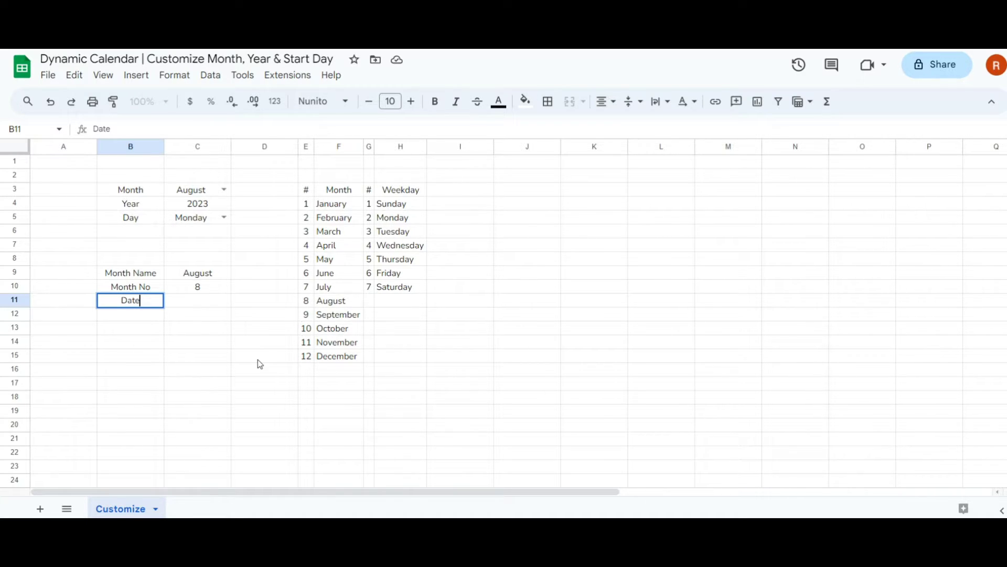
key(Tab)
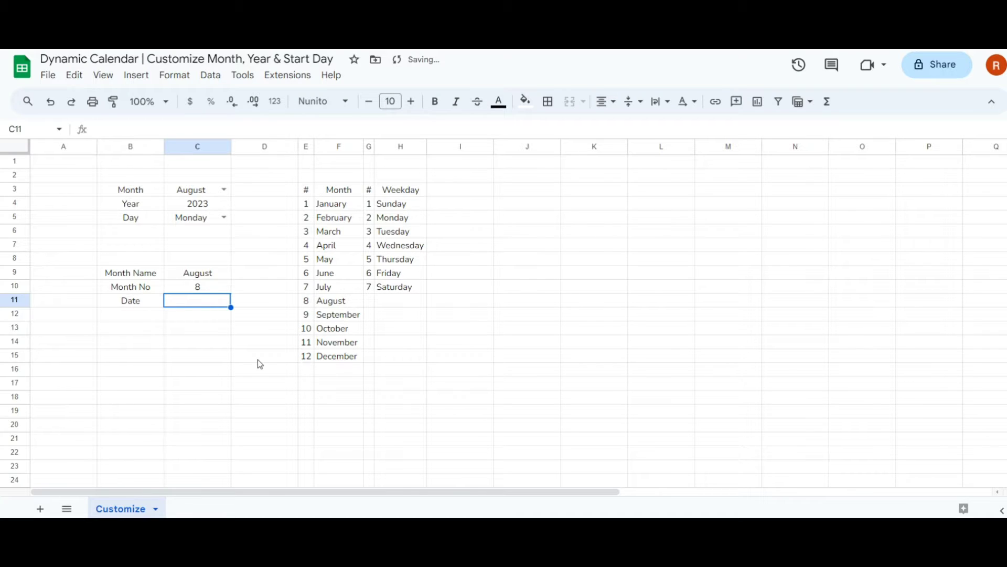
Step: Enter a DATE formula in C11 using the year in C4, the month number in C10 and day 1
text(=)
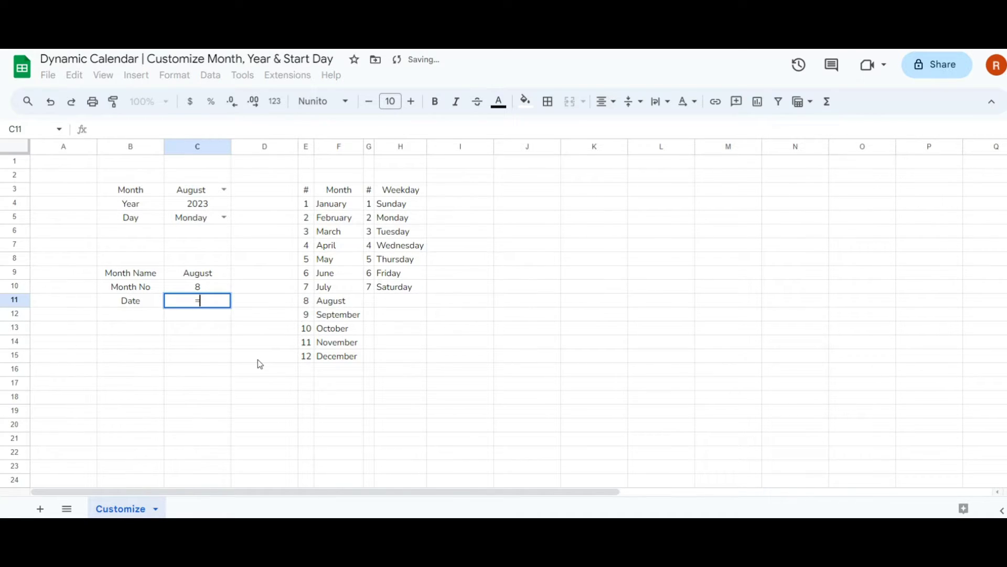
text(date)
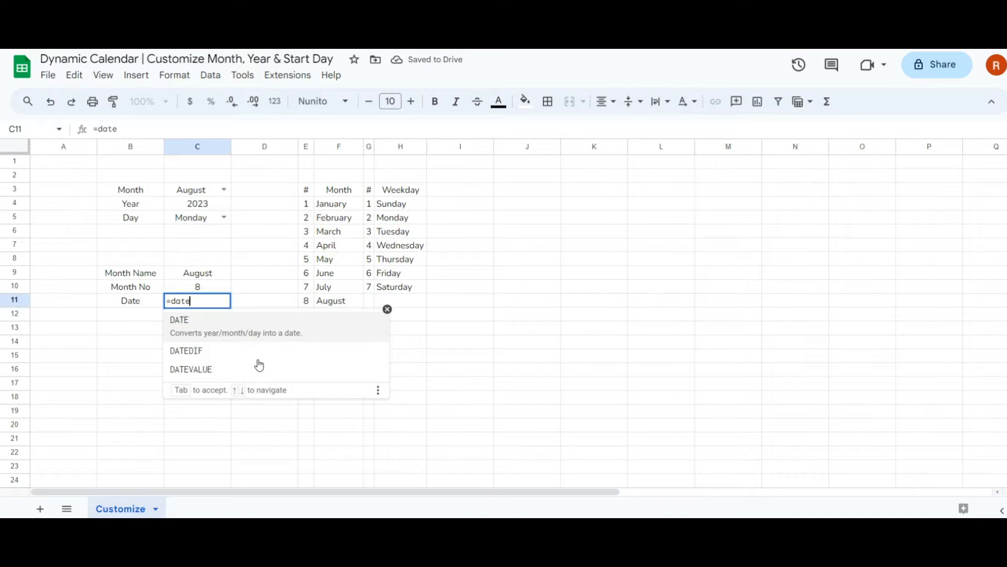
key(Tab)
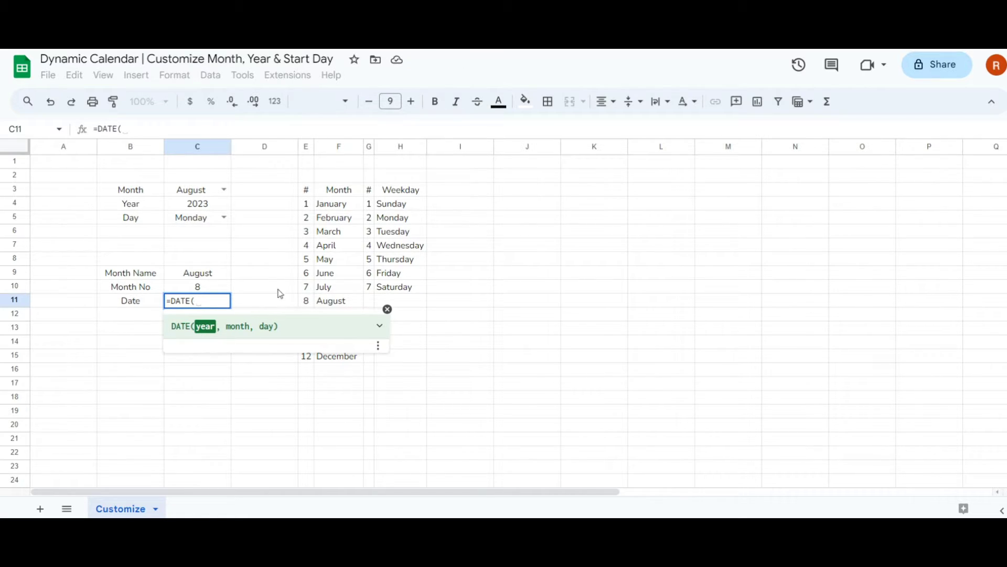
click(198, 209)
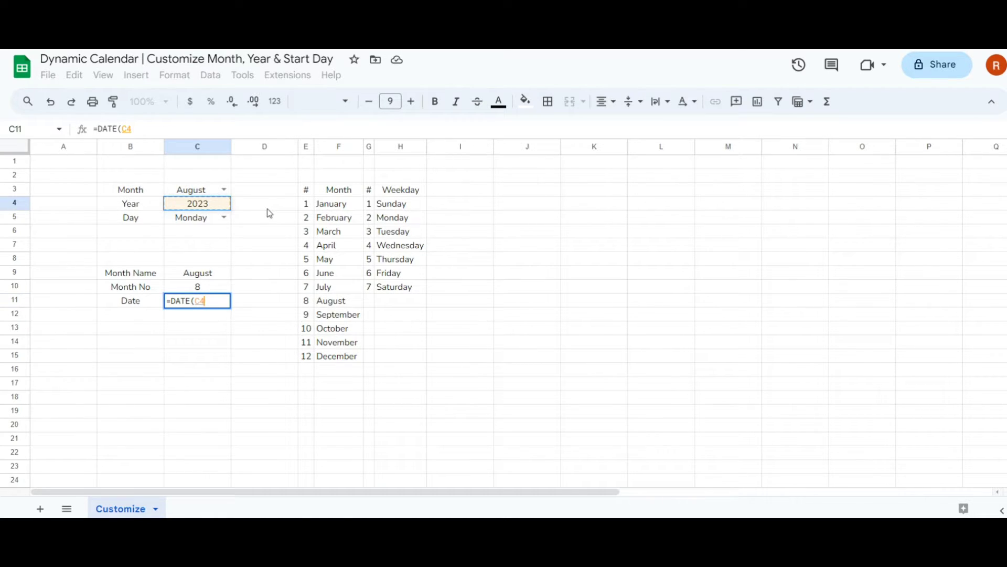
text(,)
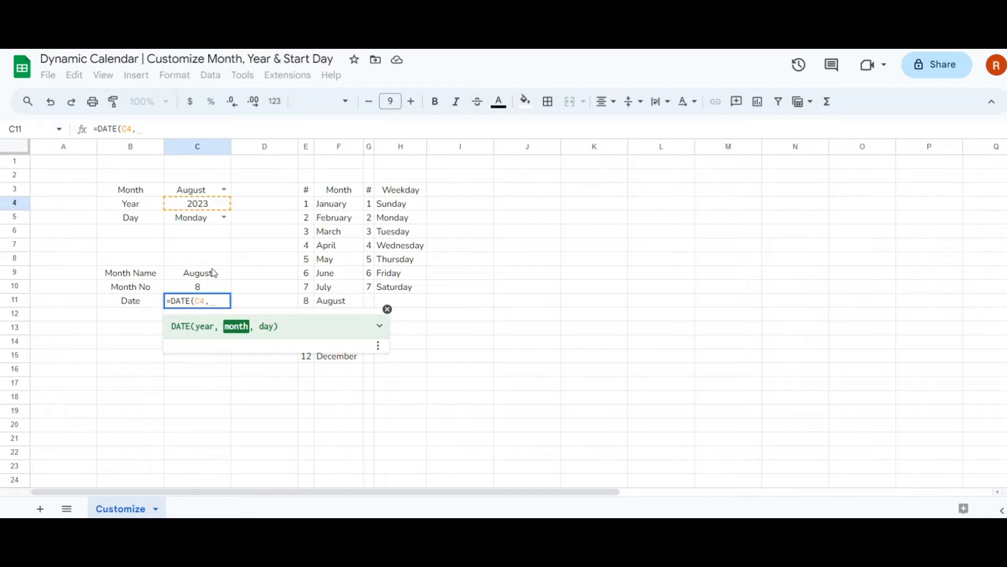
click(199, 289)
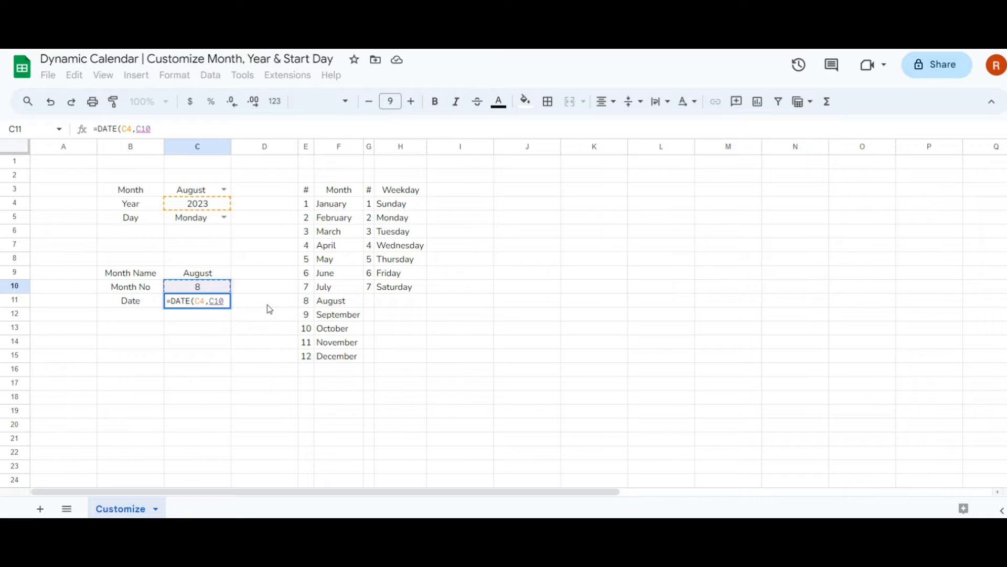
text(,)
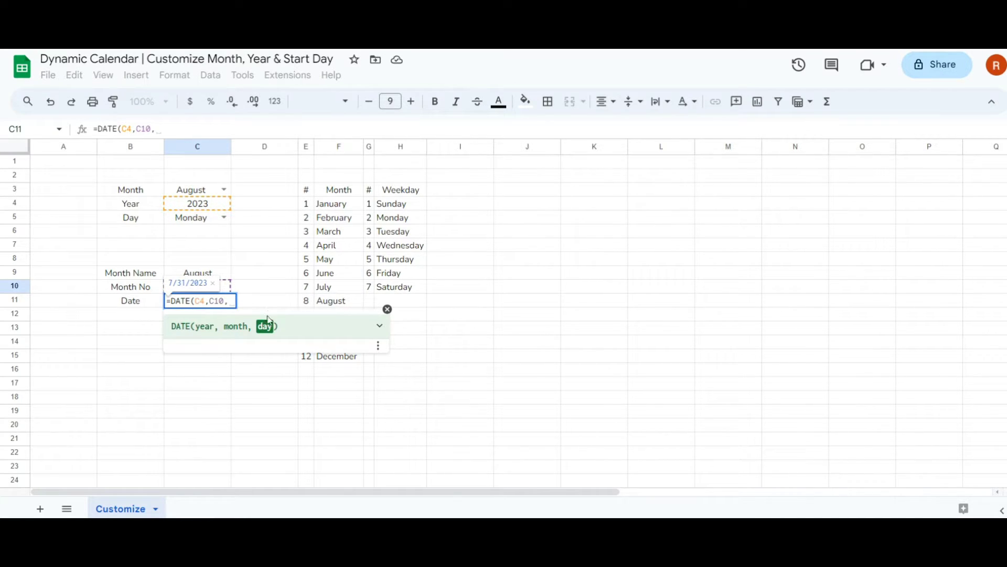
text(1)
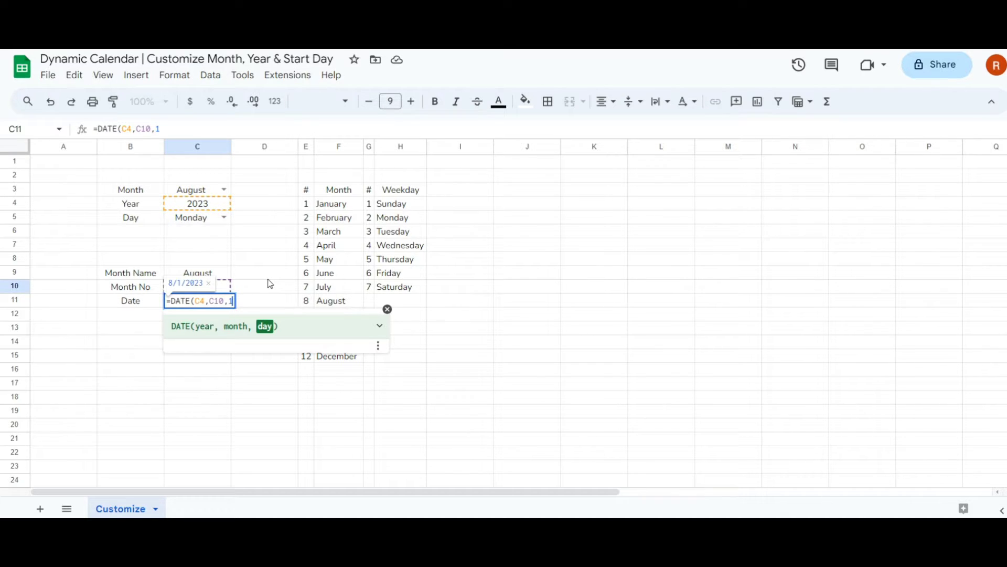
text())
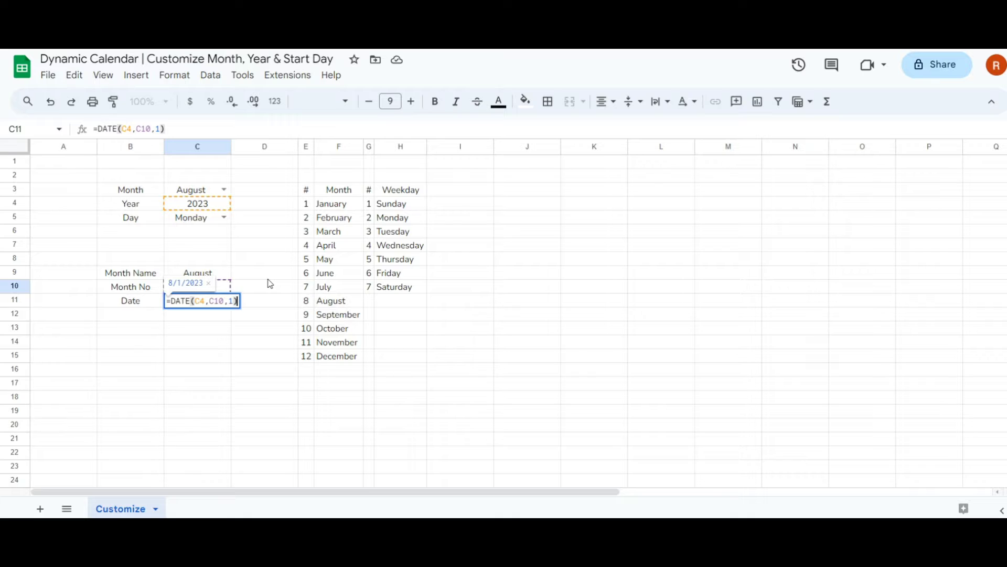
key(Return)
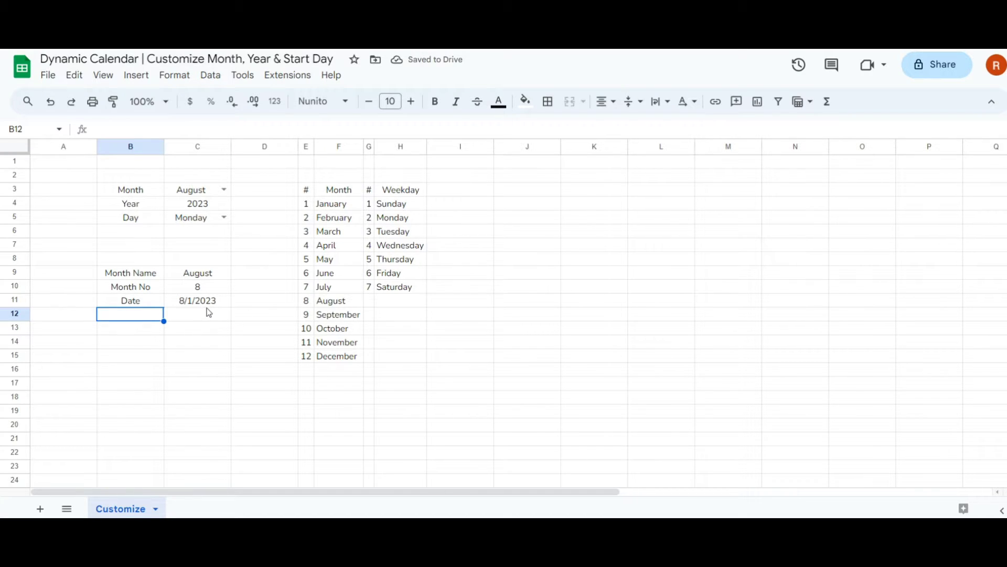
Step: Enter =WEEKDAY(C11) in C12 and compare its number with the matching row of the weekday list
click(207, 313)
text(=)
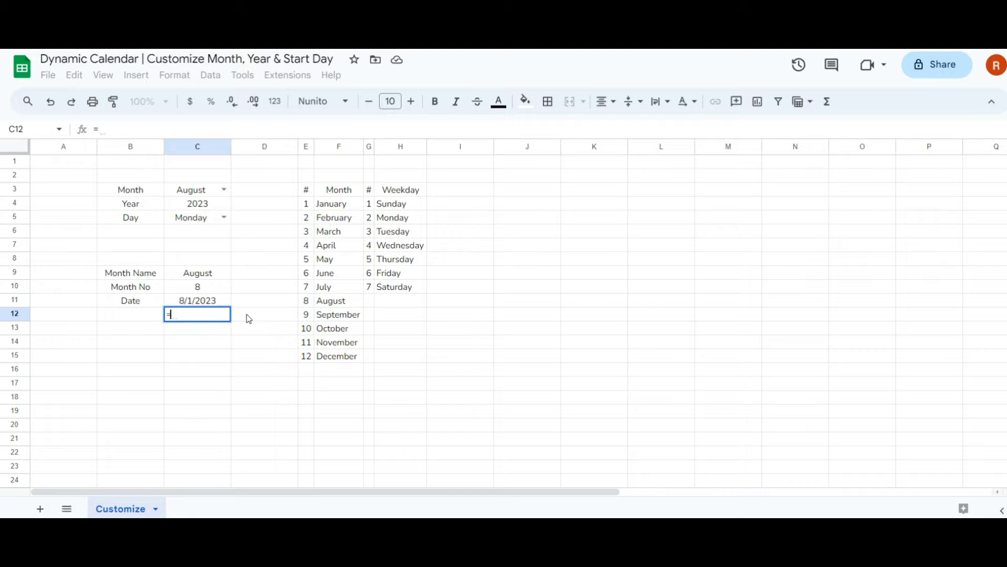
text(weekd)
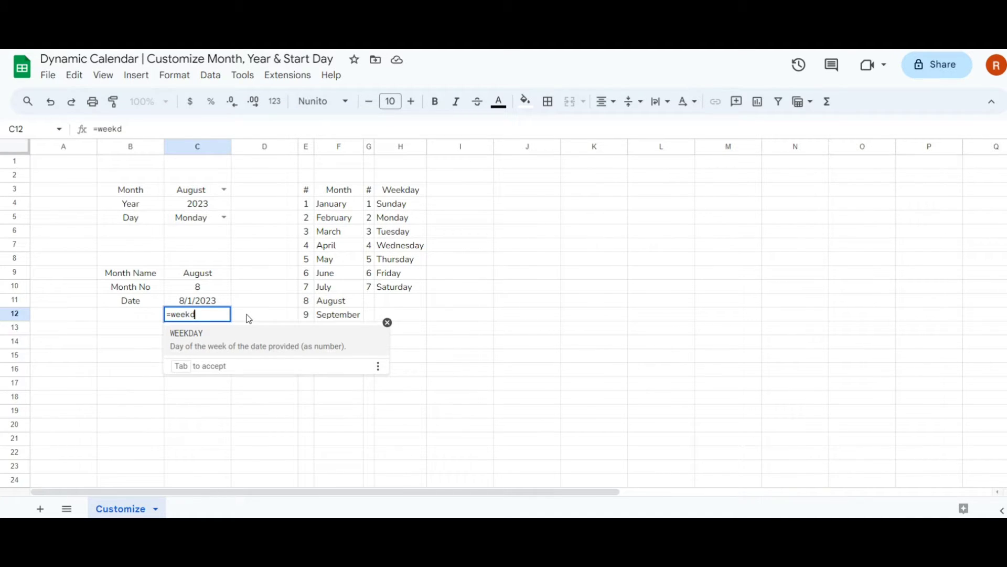
key(Tab)
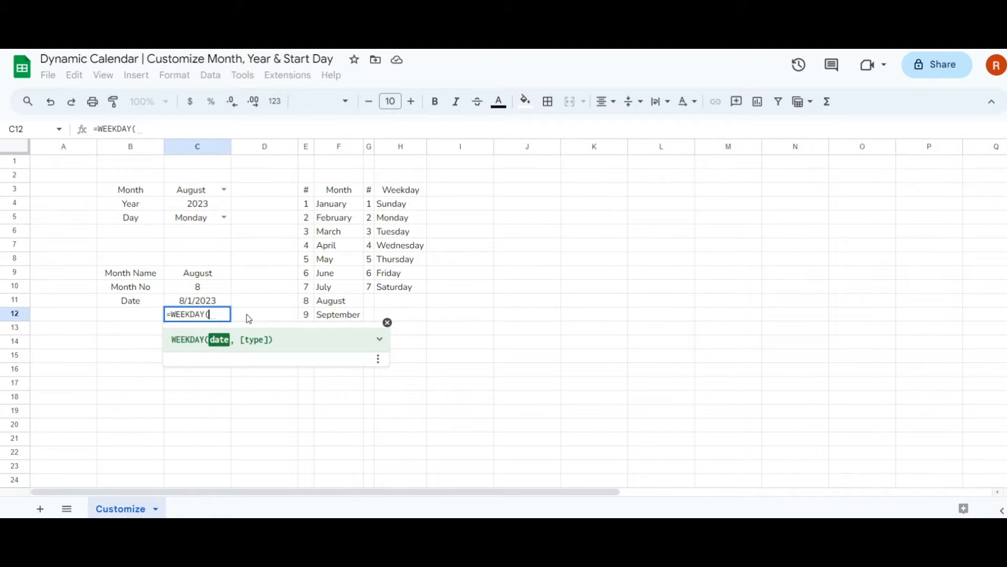
click(218, 306)
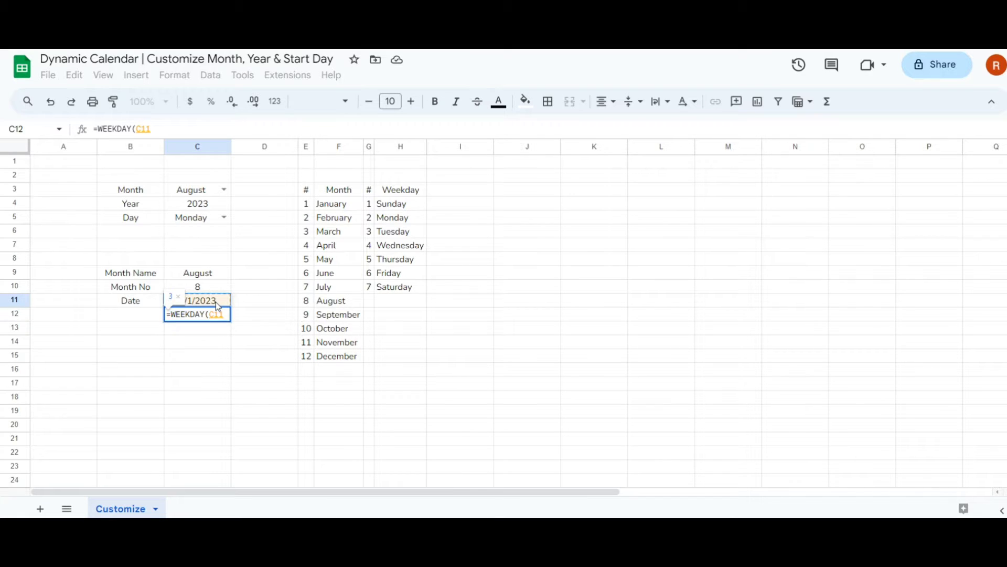
text())
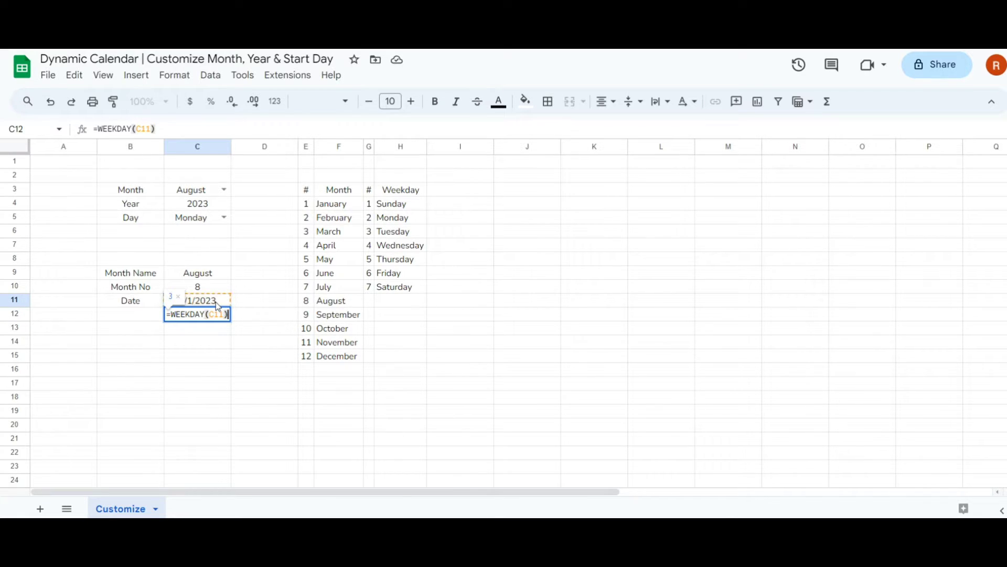
key(Return)
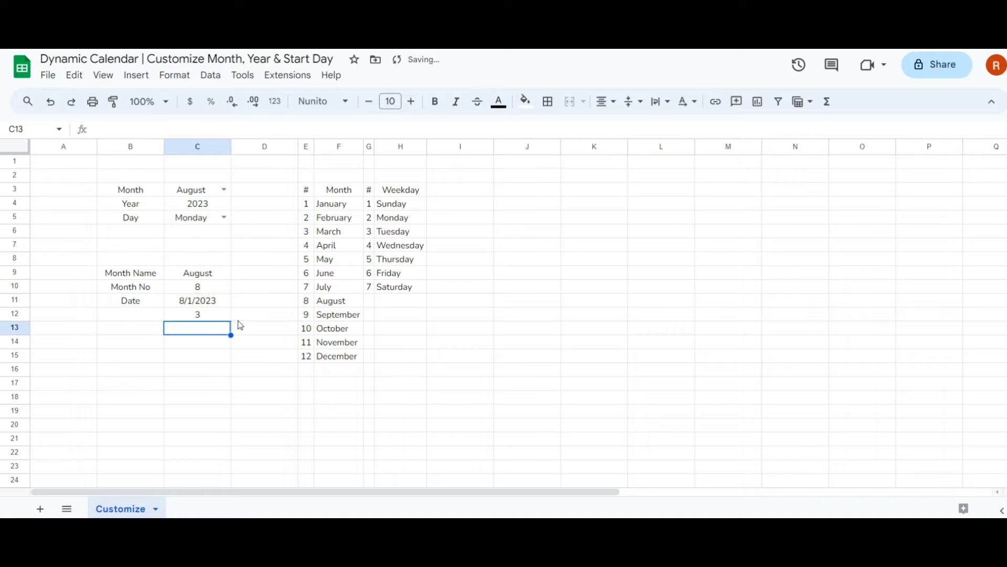
click(202, 318)
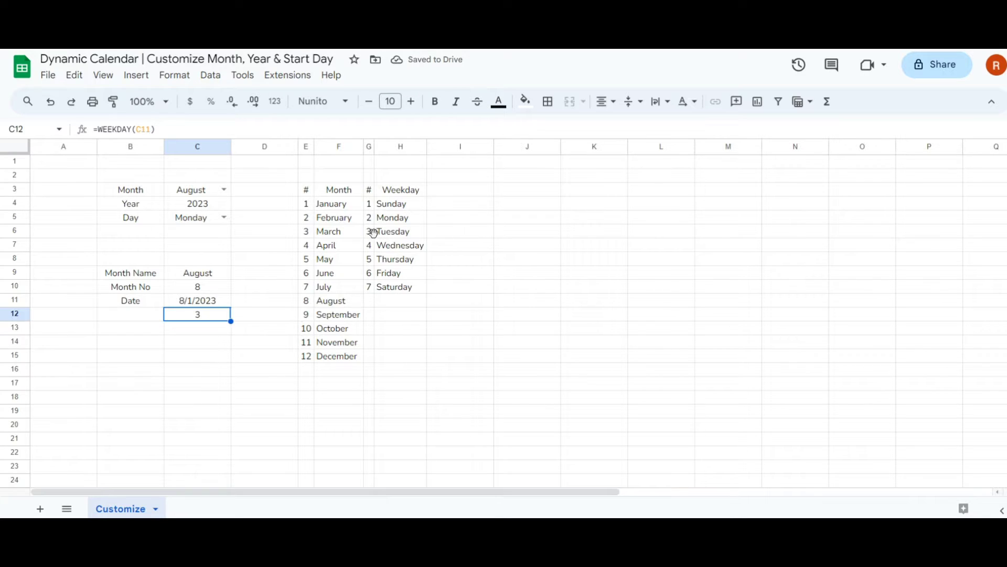
drag(370, 231, 388, 234)
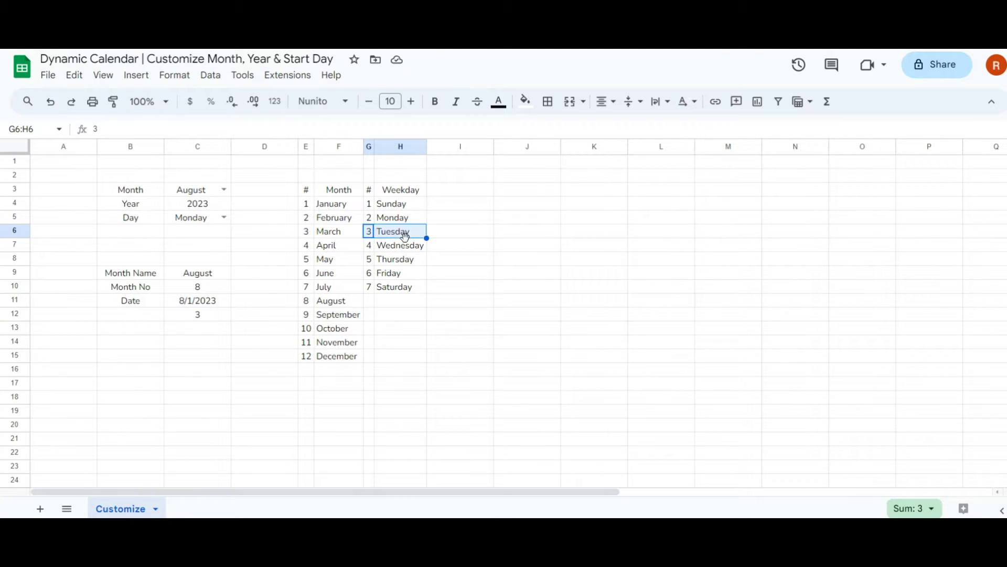
Step: Subtract the weekday number from the month's first date in C13 with =C11-C12
click(180, 331)
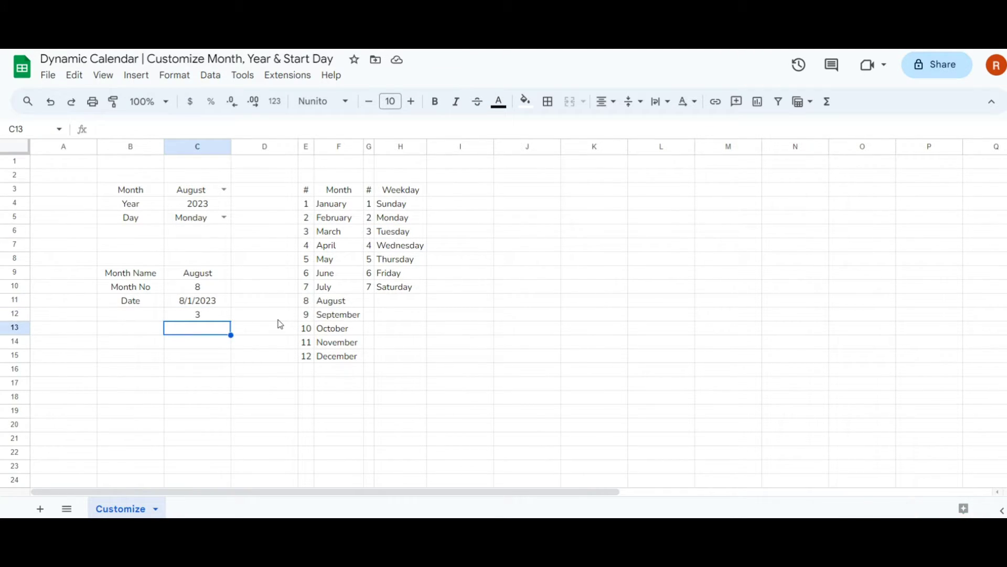
text(=)
click(214, 307)
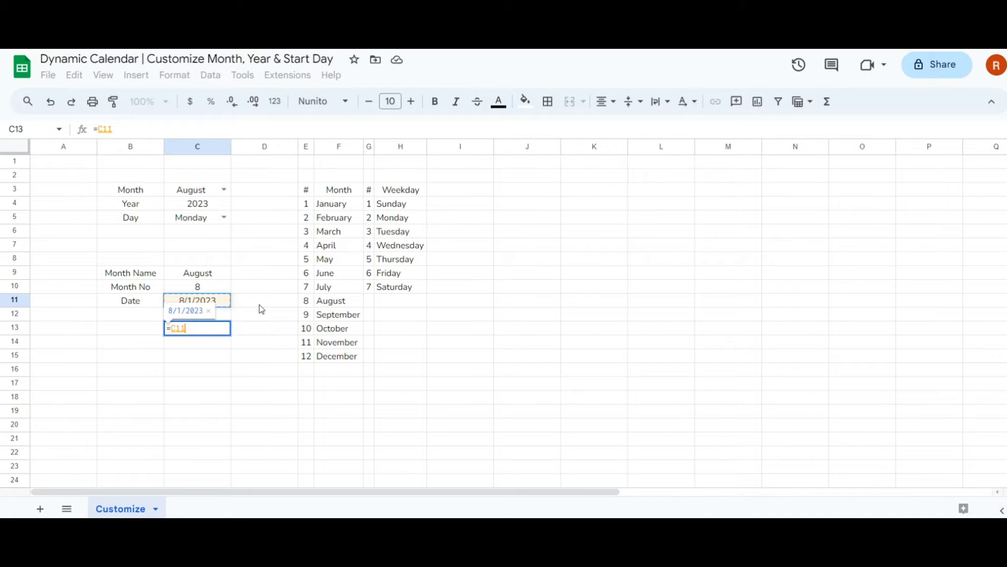
text(-C12)
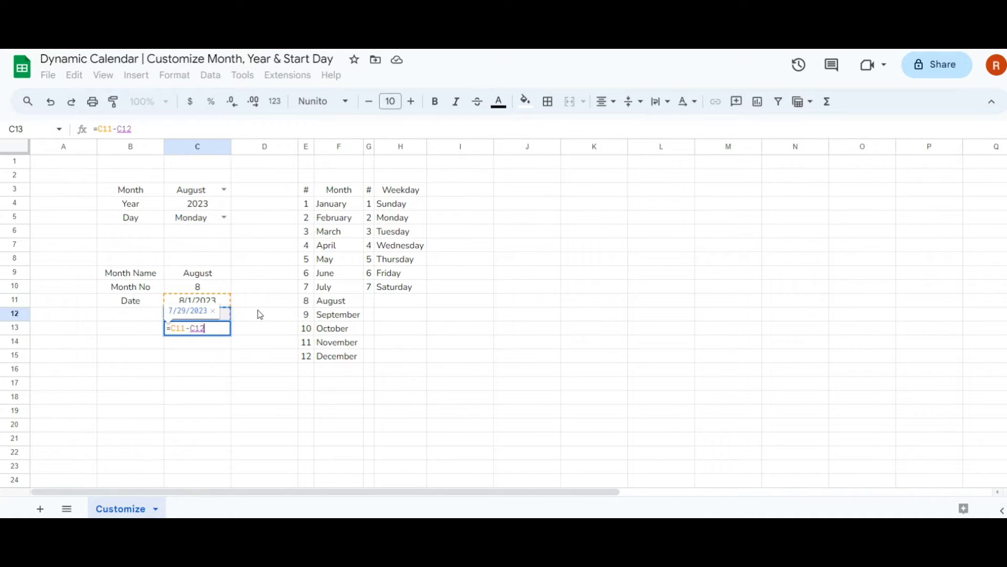
key(Return)
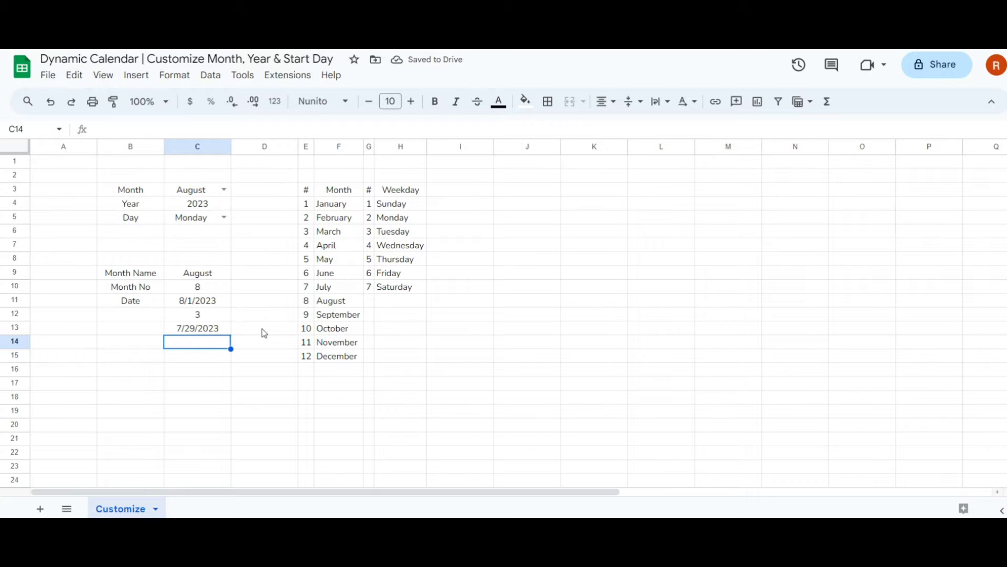
Step: Enter =WEEKDAY(C13) in C14 and compare its number with the matching row of the weekday list
text(=wee)
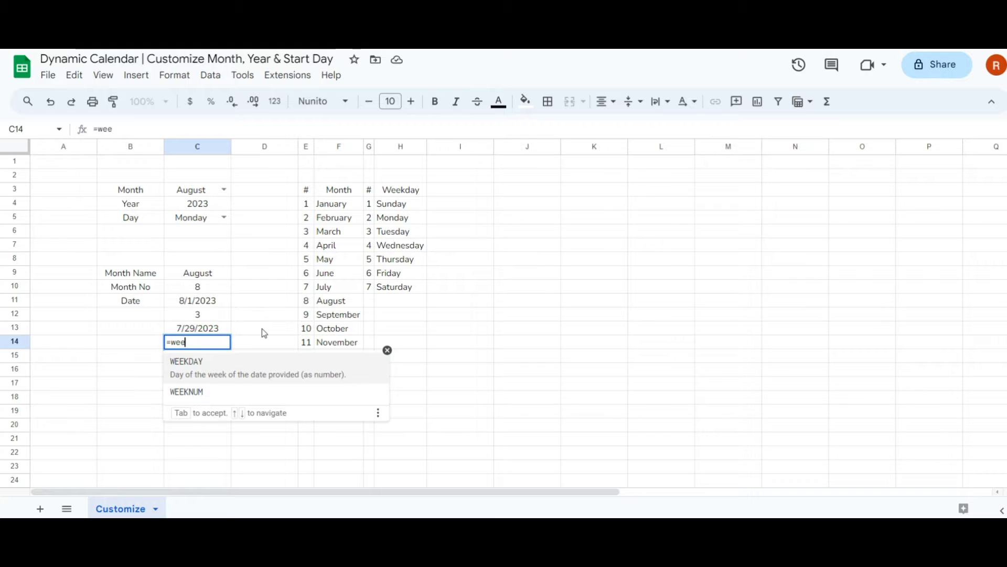
key(Tab)
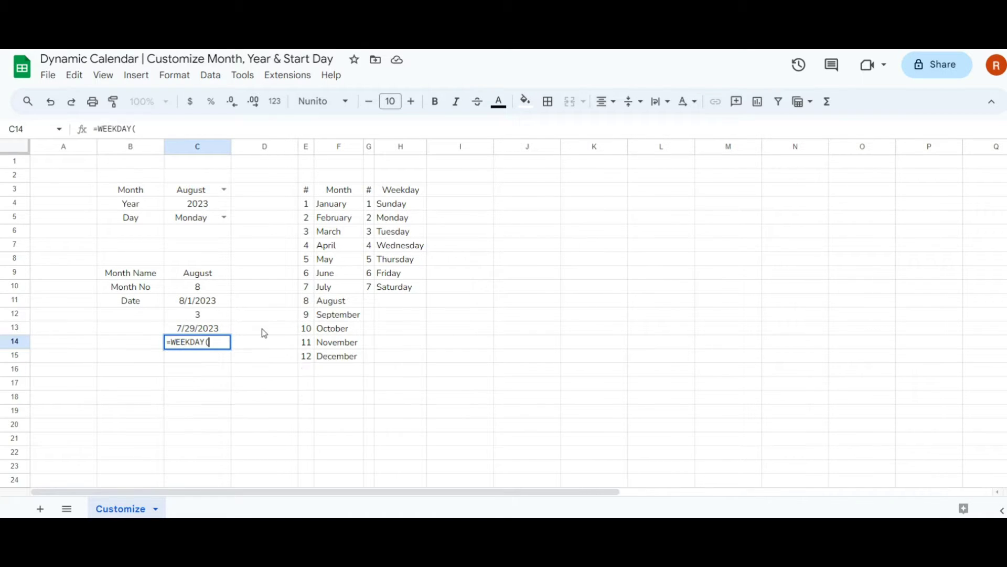
click(225, 329)
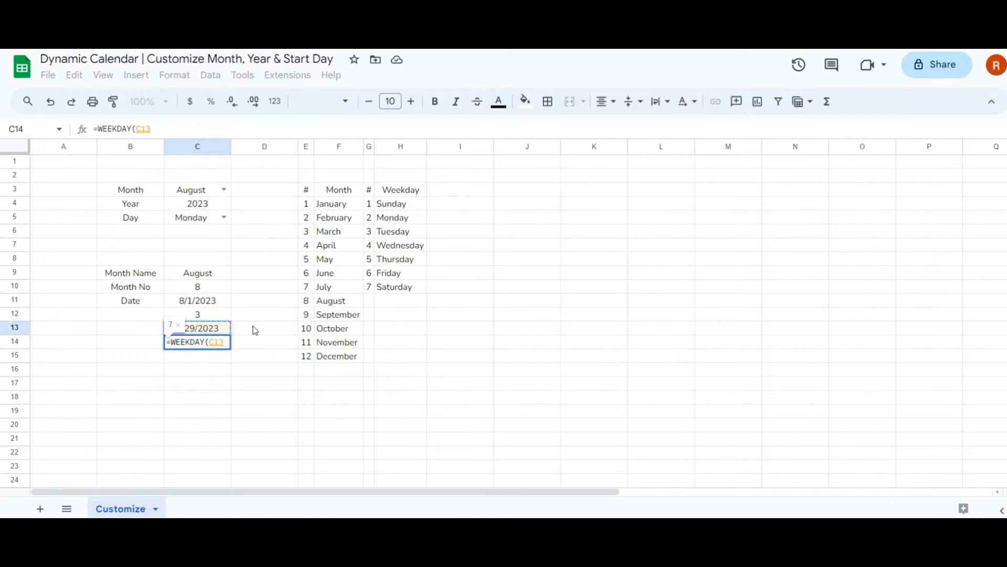
text())
key(Return)
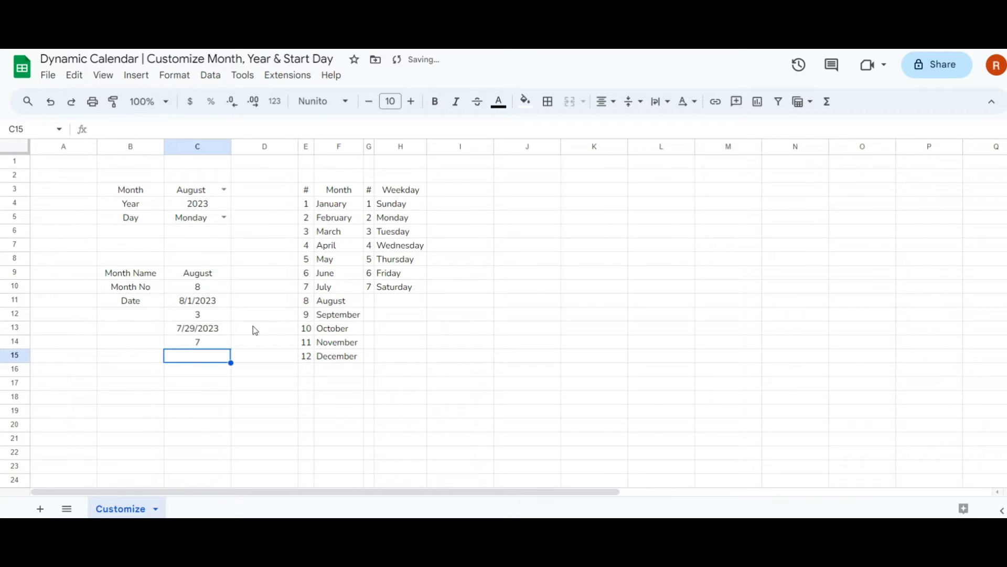
click(199, 342)
click(369, 287)
drag(388, 292, 400, 293)
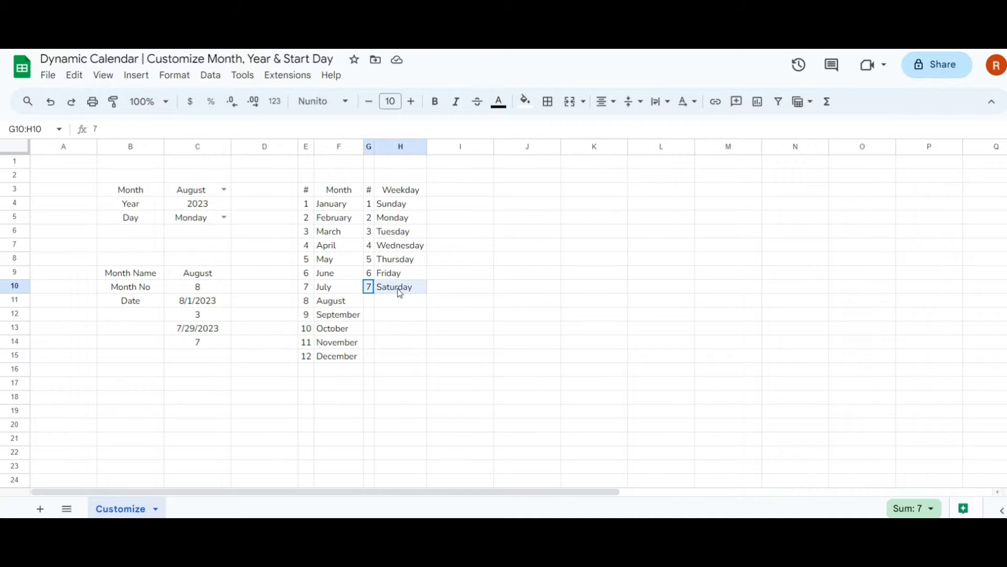
drag(199, 328, 202, 343)
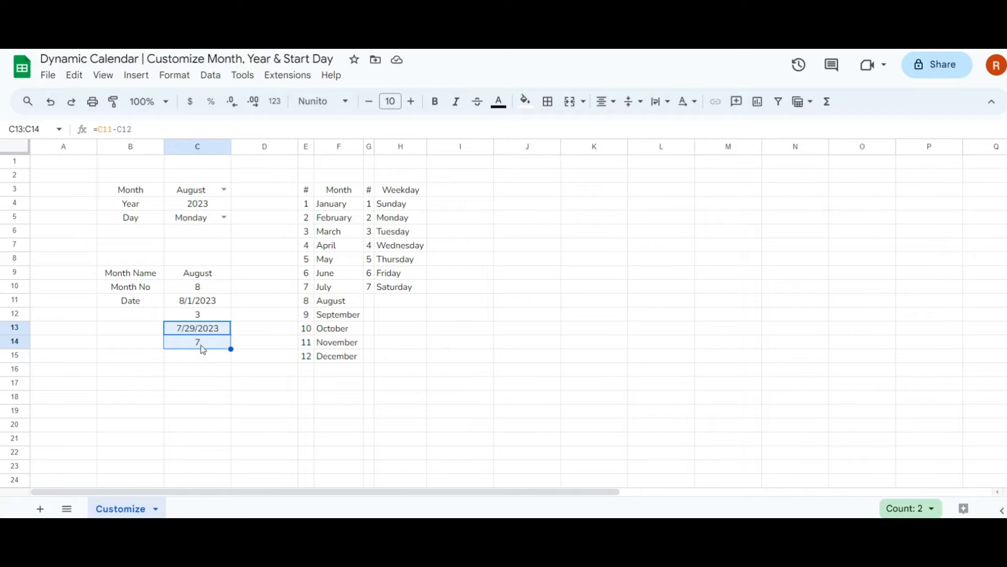
Step: Label B15 "First Sunday" below the helper rows
click(152, 361)
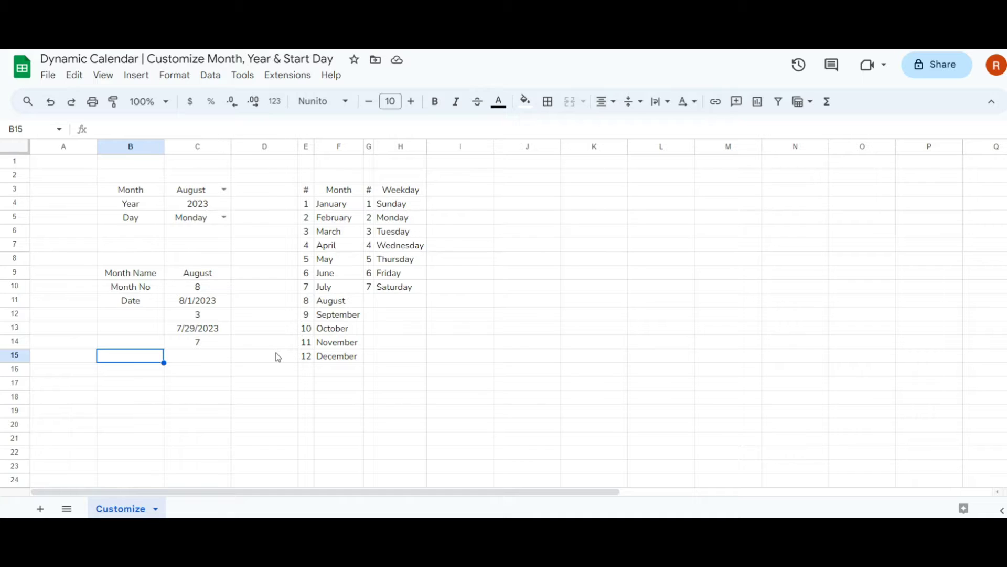
text(Firs)
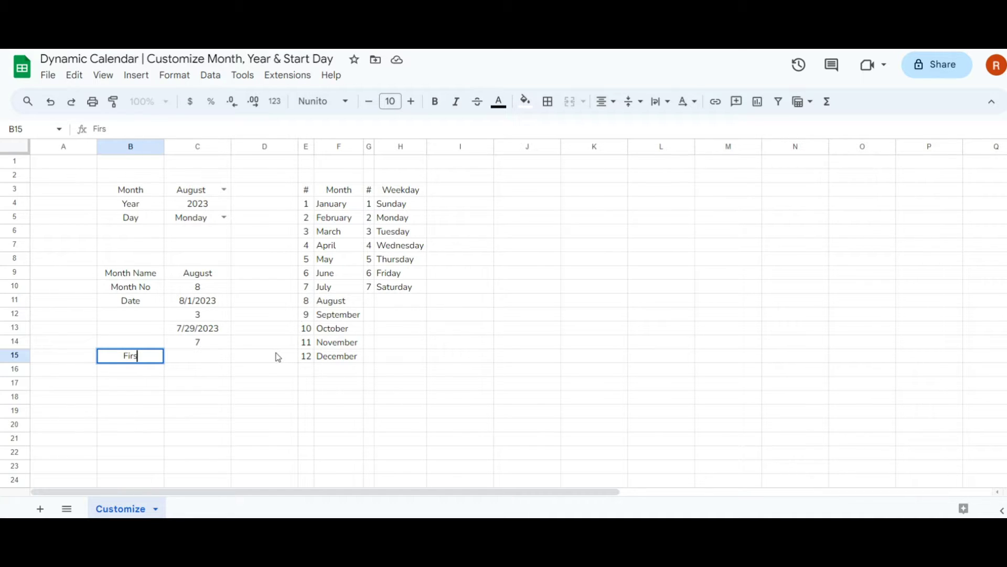
text(t Sunday)
key(Tab)
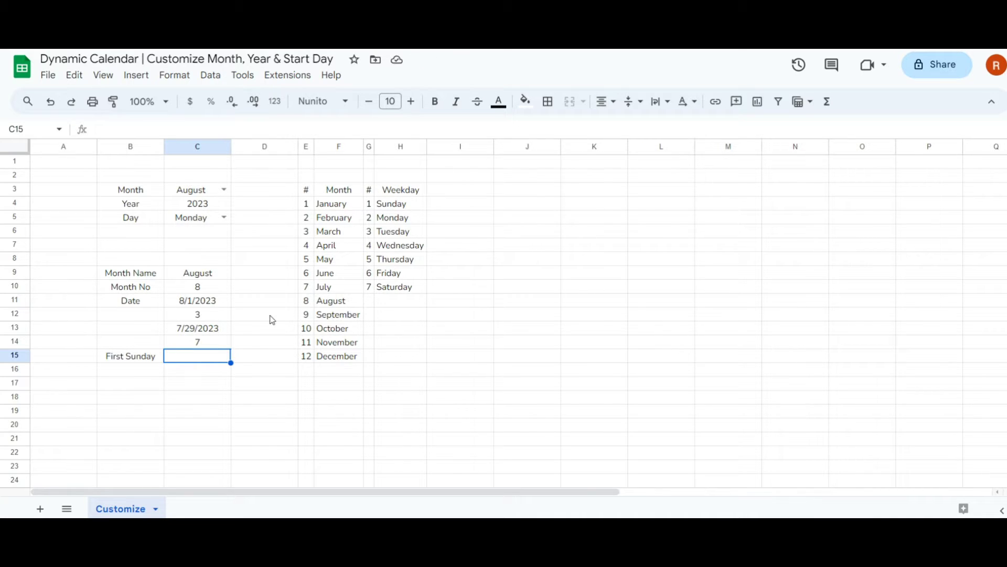
Step: Enter =IF(C12=1,C11,C13+1) in C15 to calculate the First Sunday date
text(=IF()
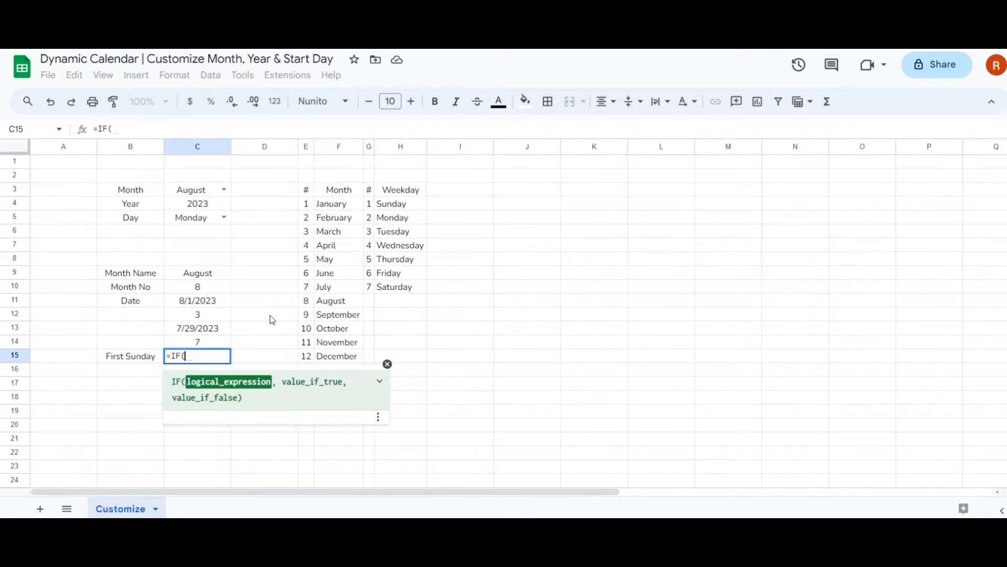
click(212, 317)
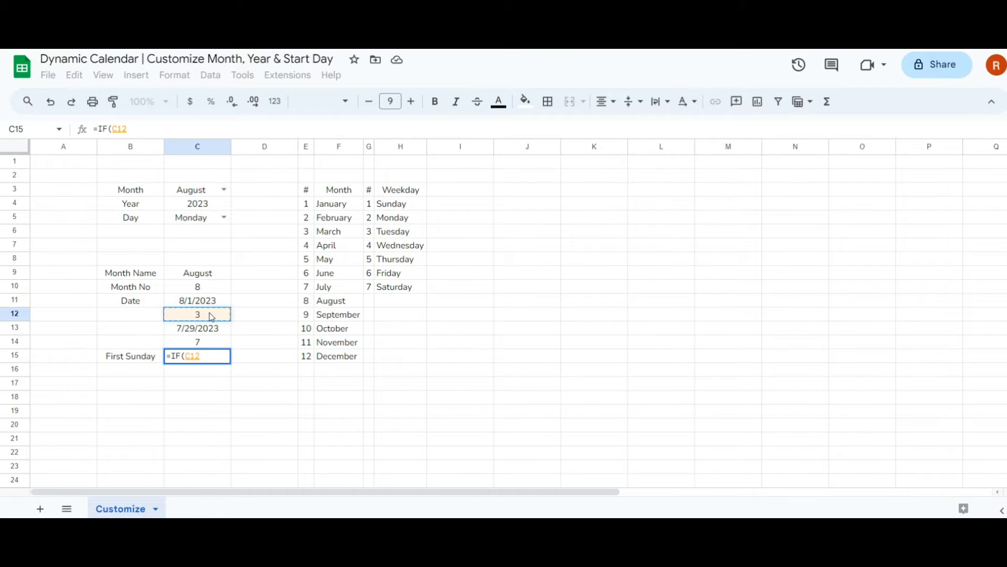
text(=1)
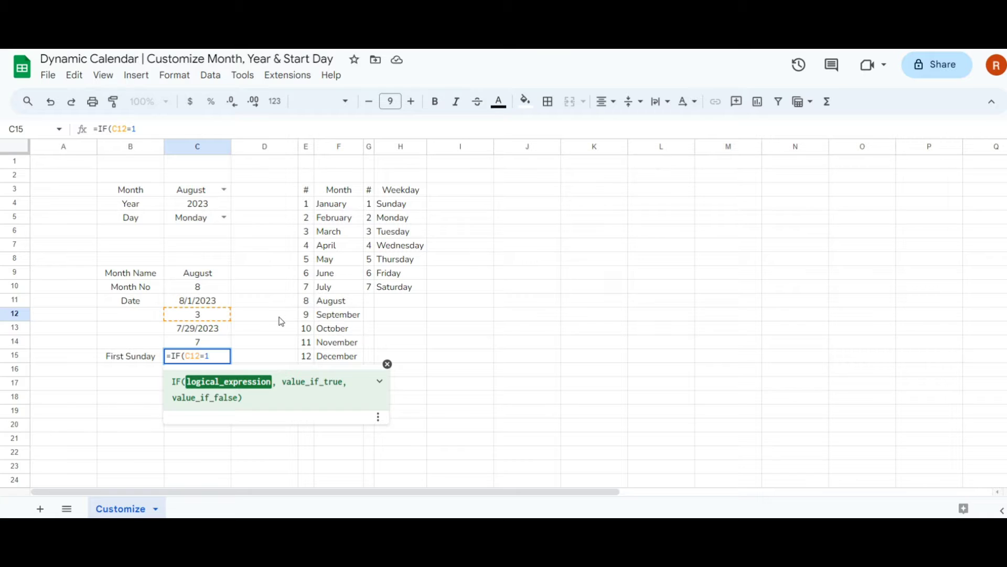
text(,)
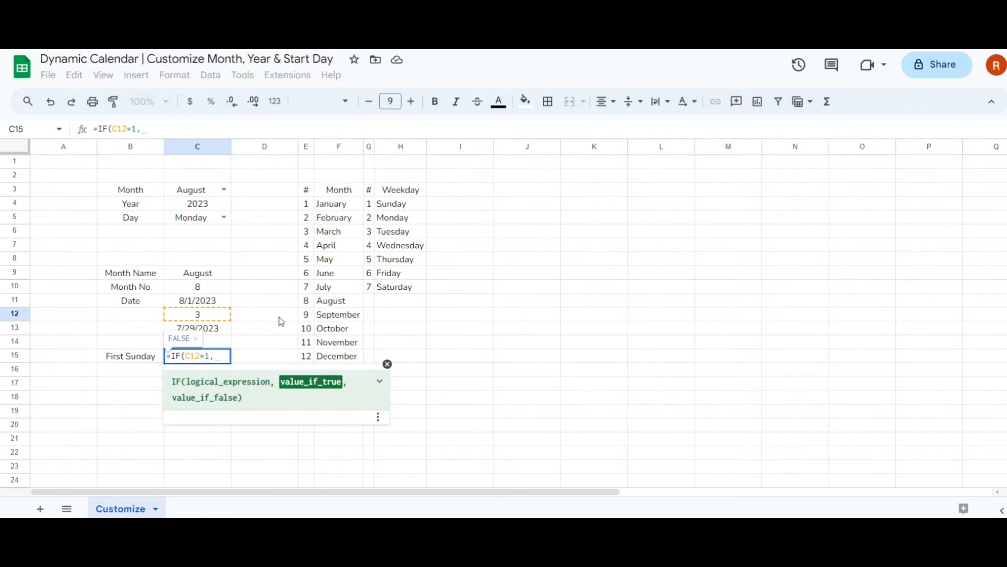
click(222, 303)
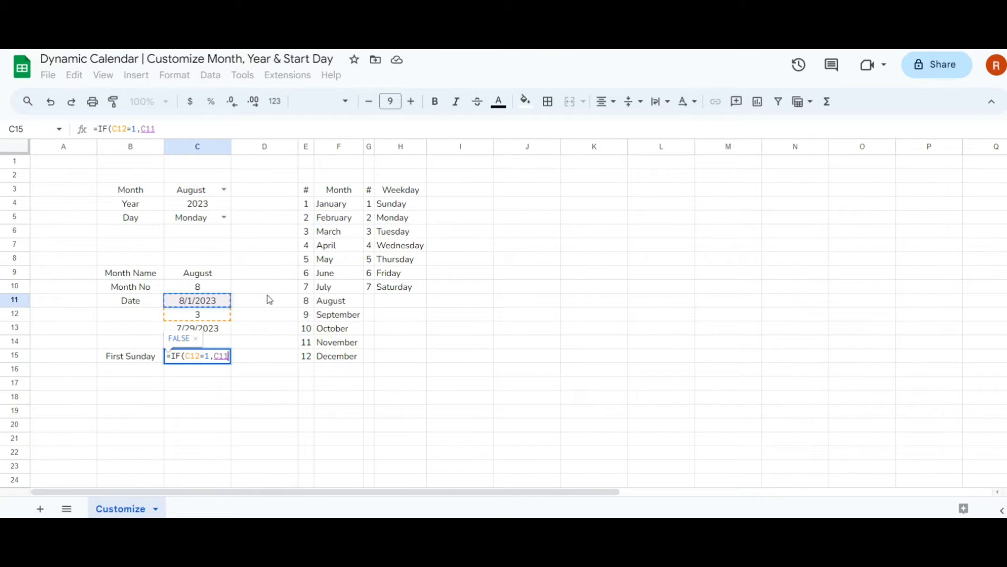
text(,)
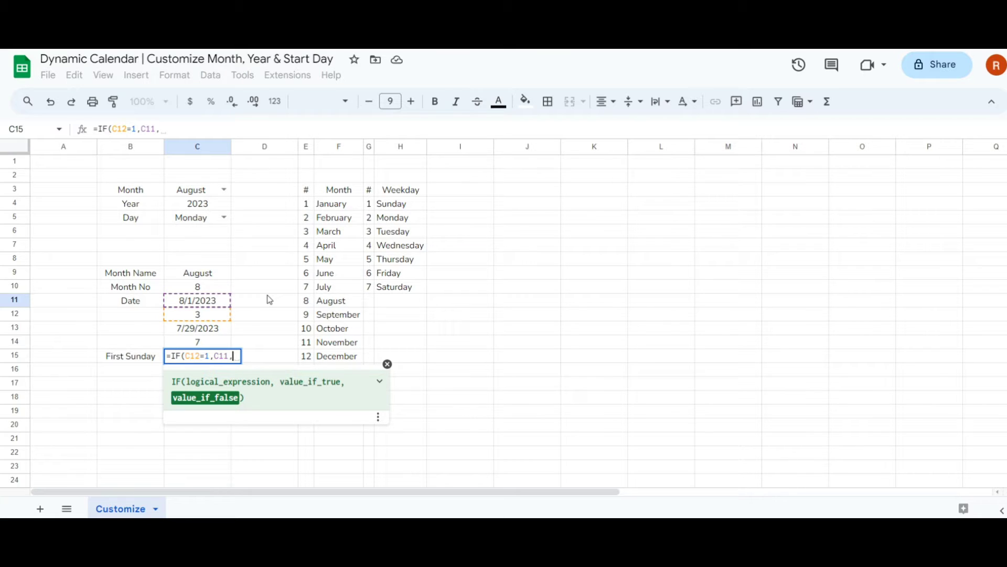
click(219, 330)
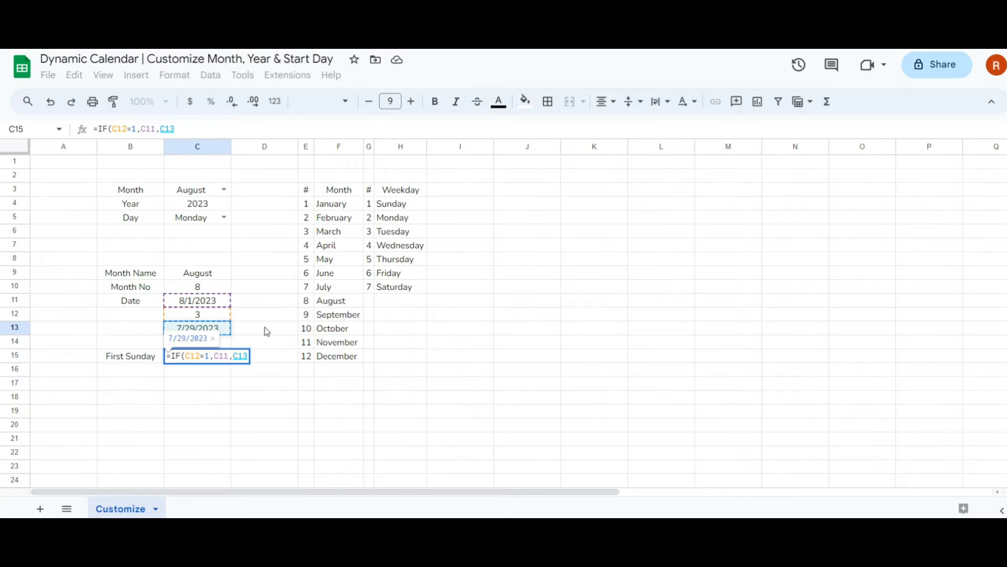
text(+1)
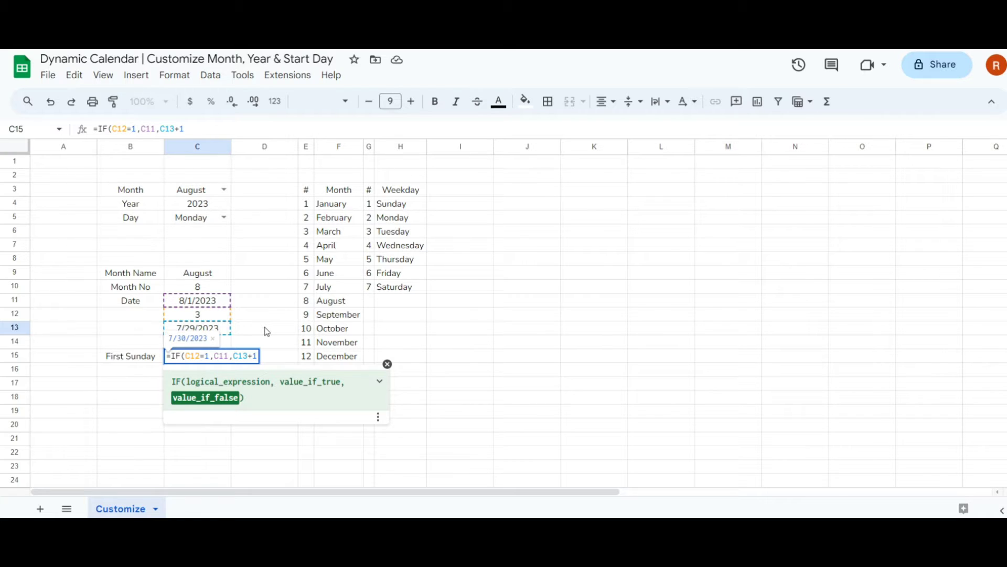
text())
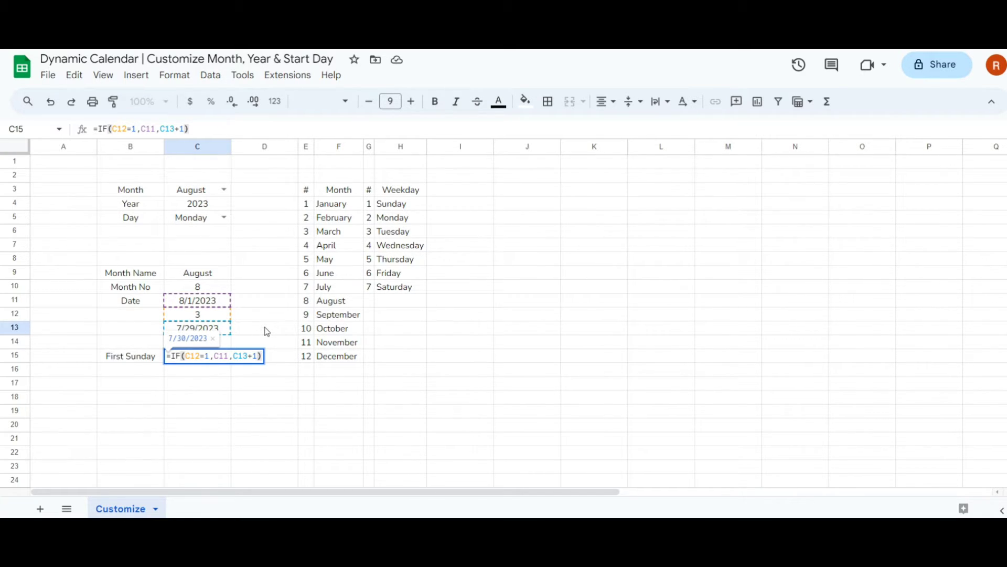
key(Return)
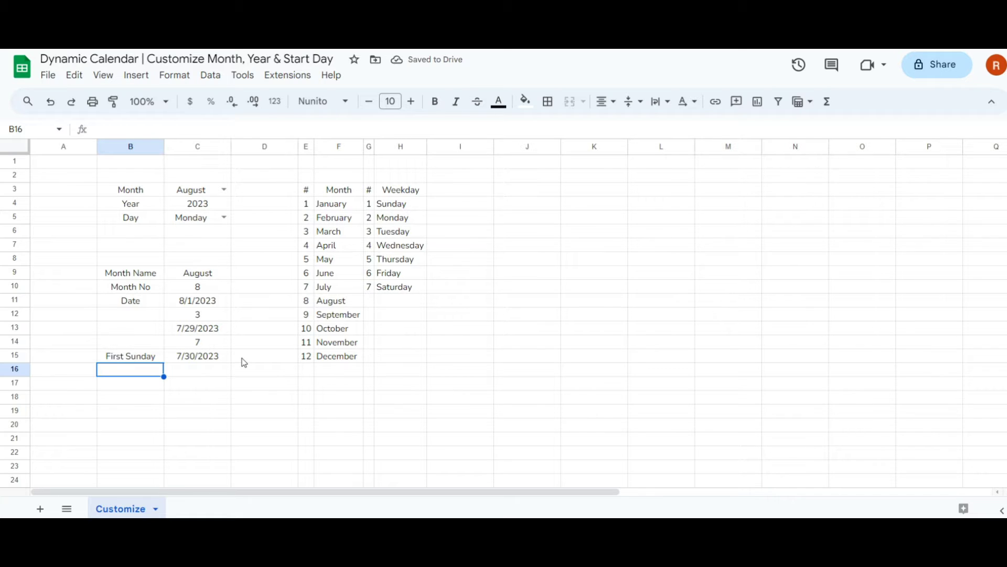
Step: Label B16 "First Monday" and calculate its date in C16 with =IF(C12=1,C11-6,C13+2)
text(First Monday)
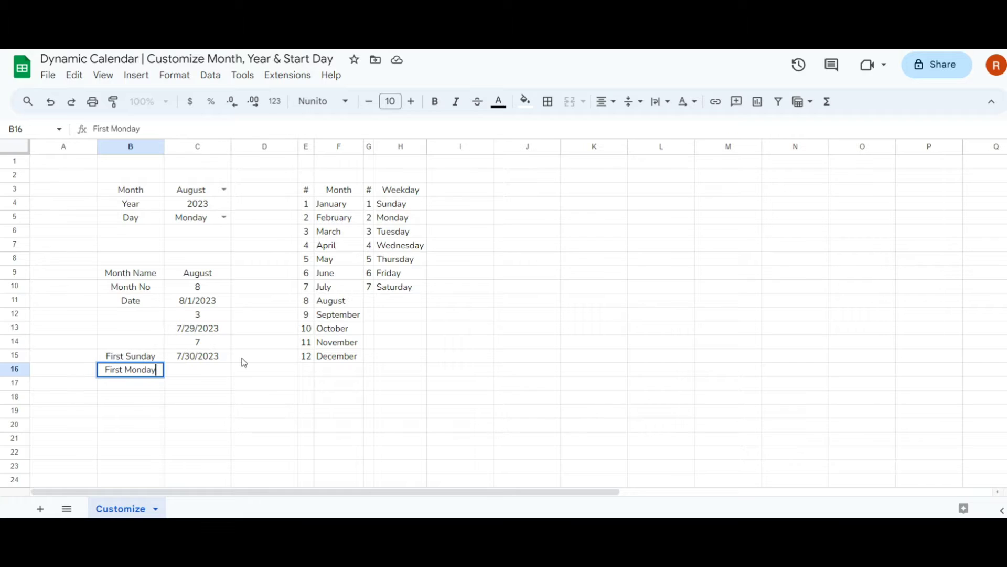
key(Tab)
text(=IF()
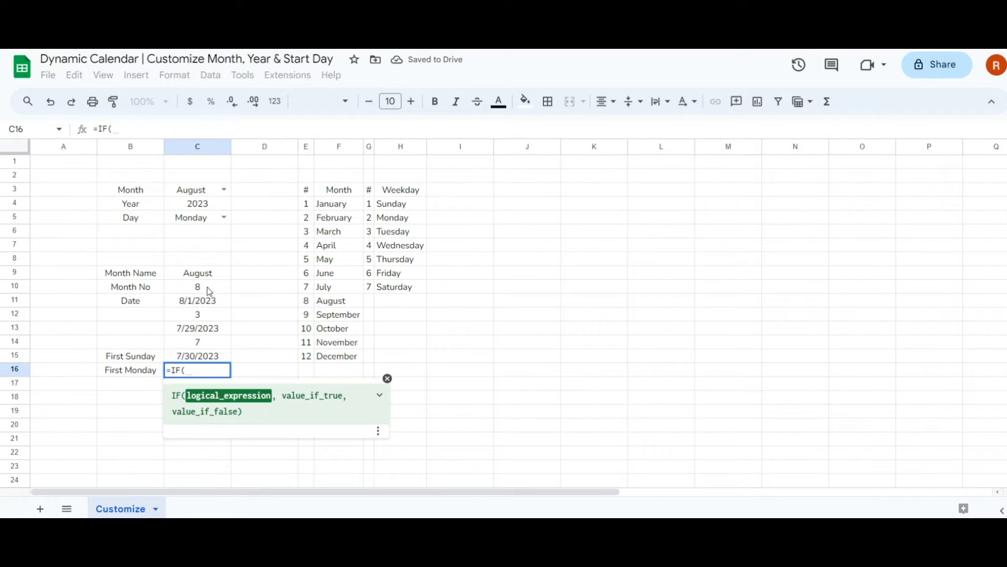
click(202, 315)
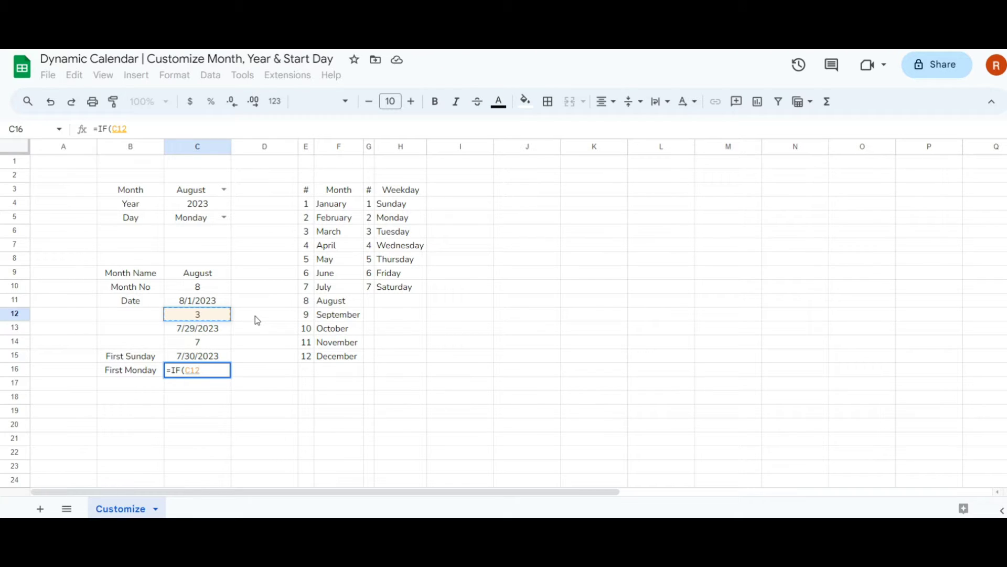
text(=1,)
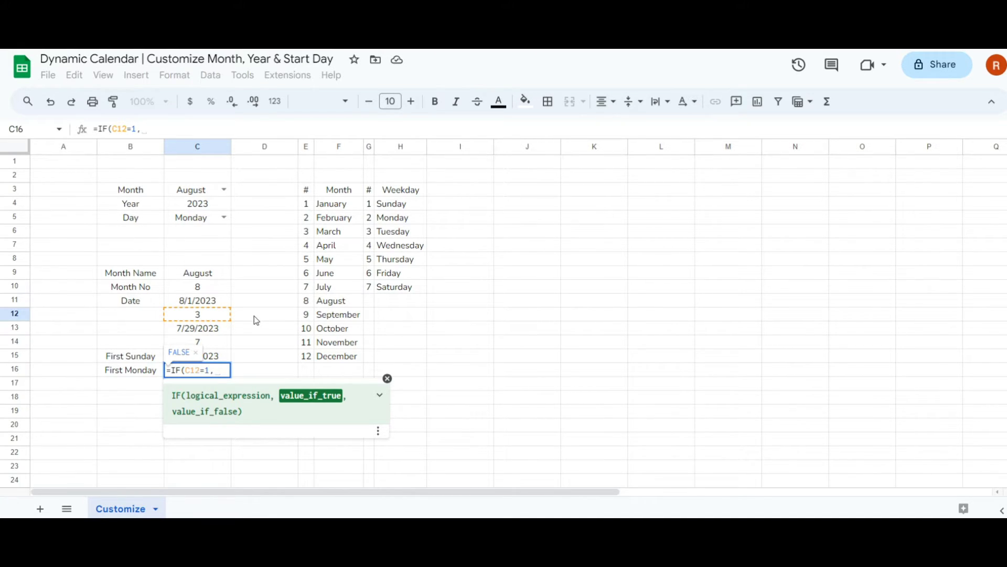
click(221, 301)
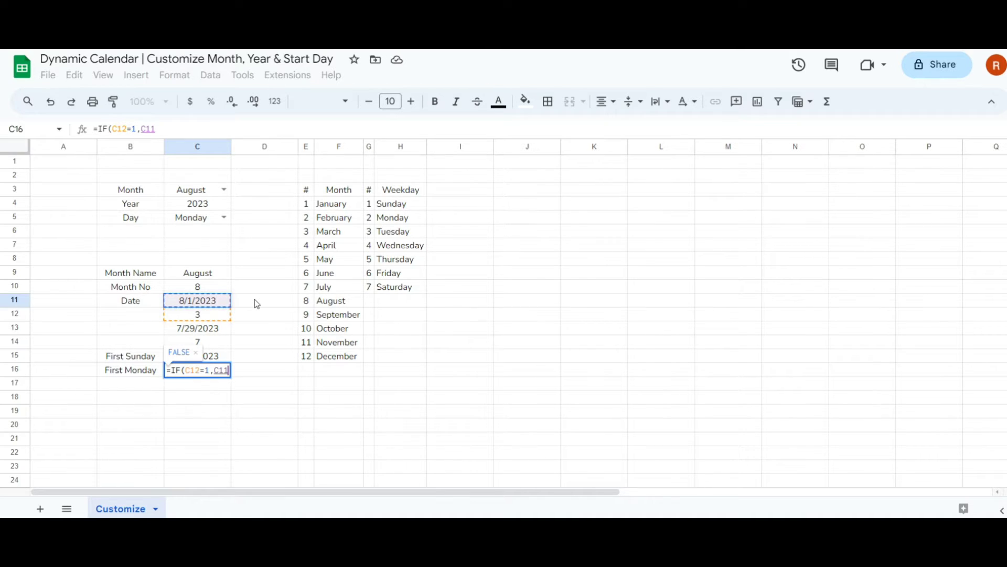
text(-)
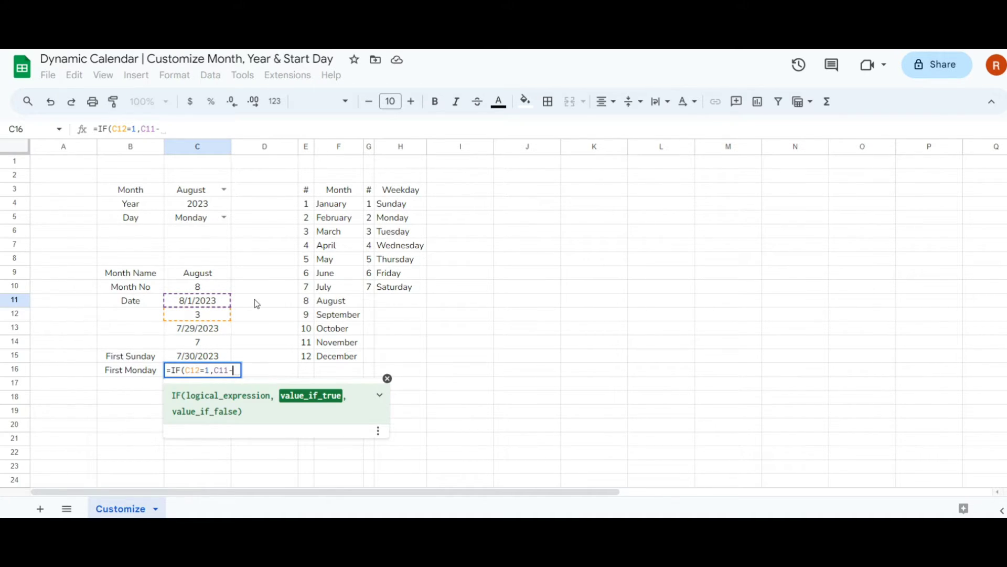
text(6)
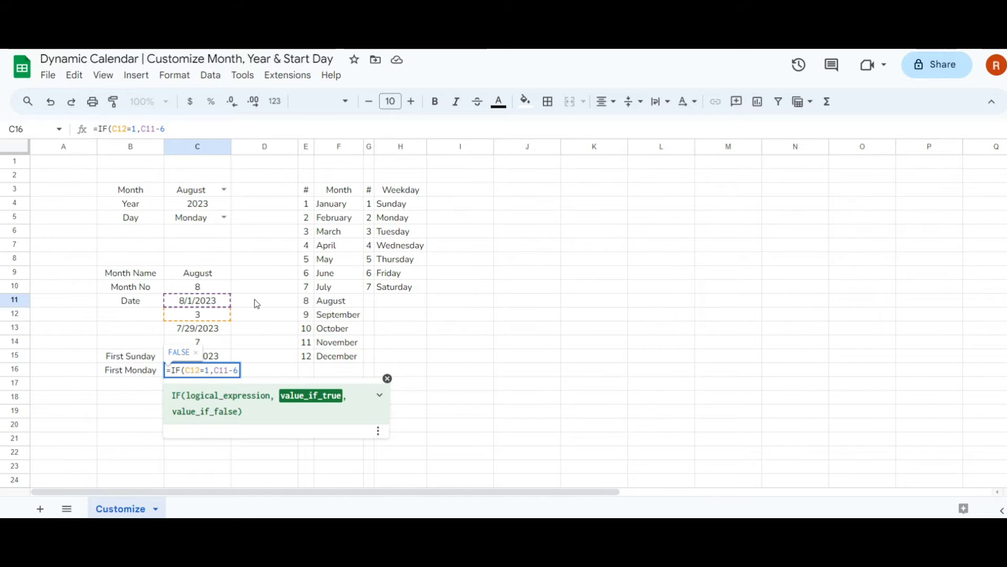
text(,)
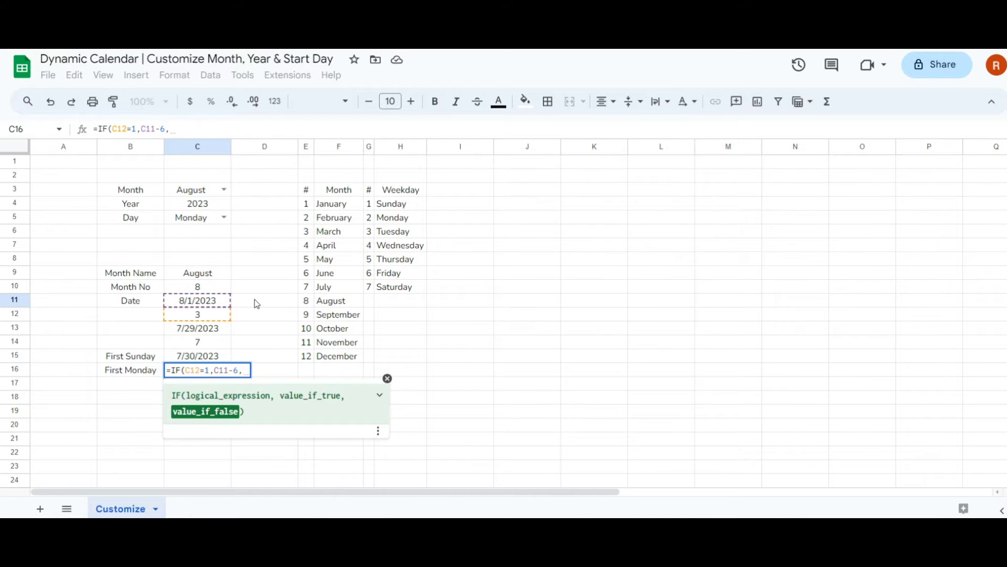
click(216, 330)
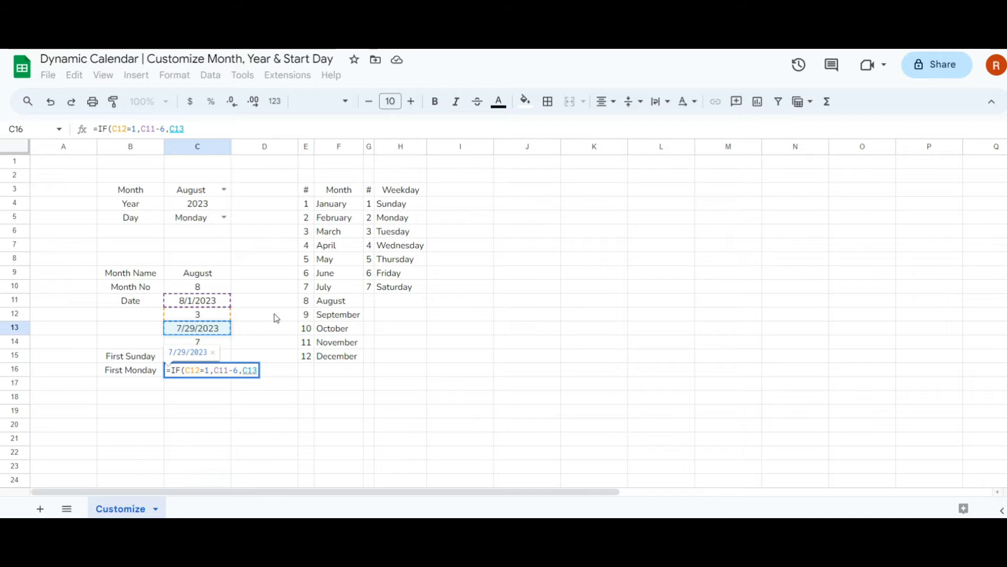
text(+2)
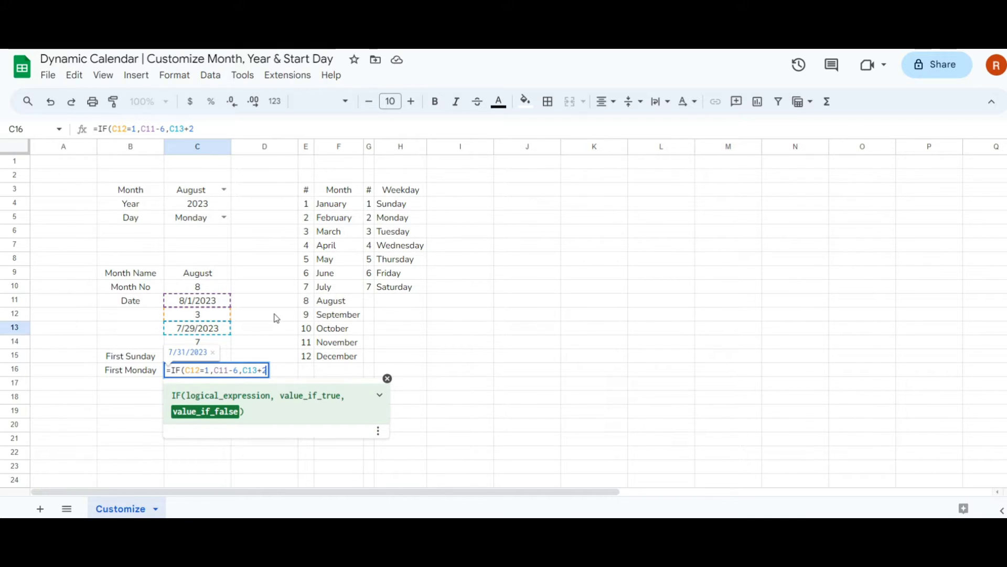
key(Return)
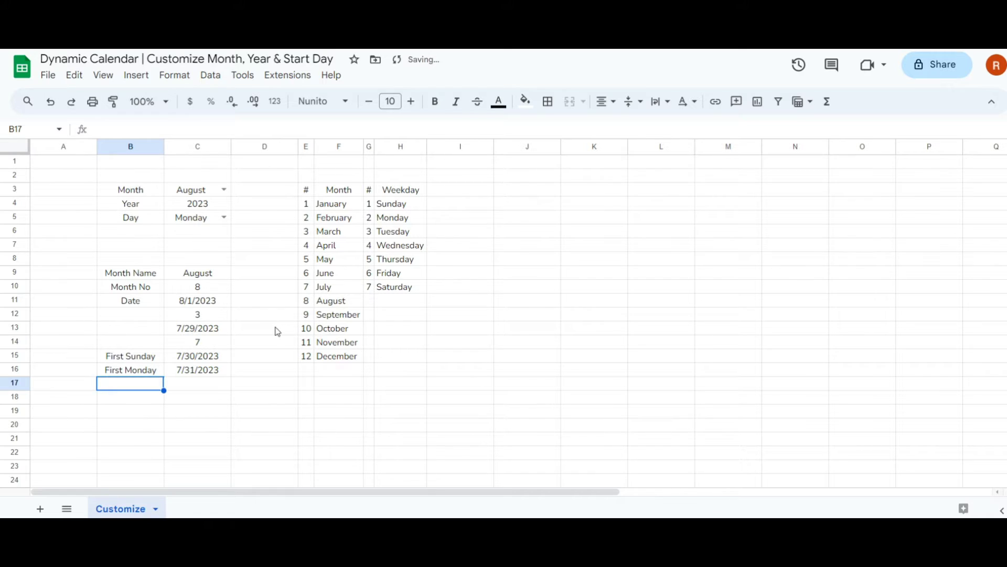
Step: Review the First Sunday and First Monday formulas, and label B17 "First Date" below them
click(223, 373)
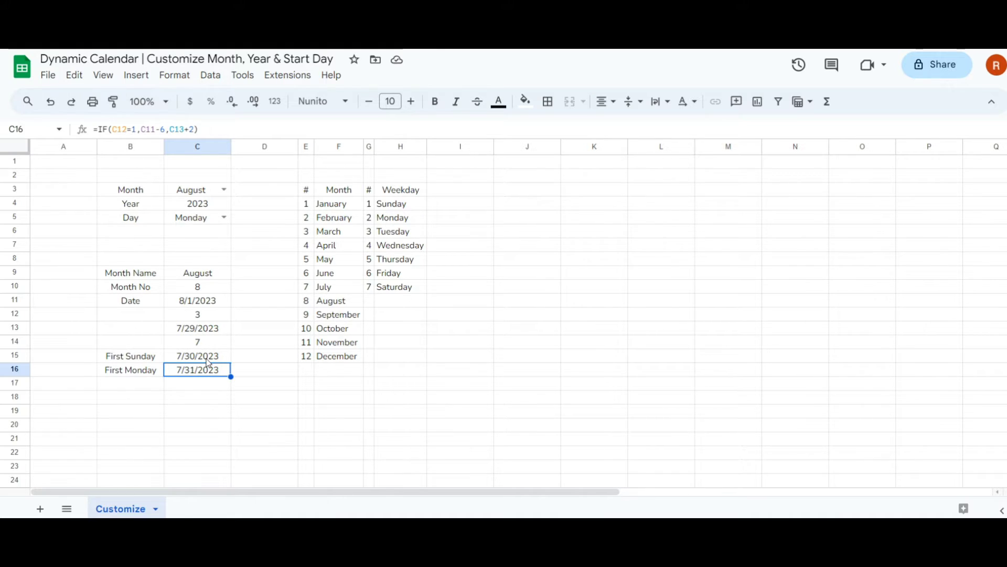
click(208, 361)
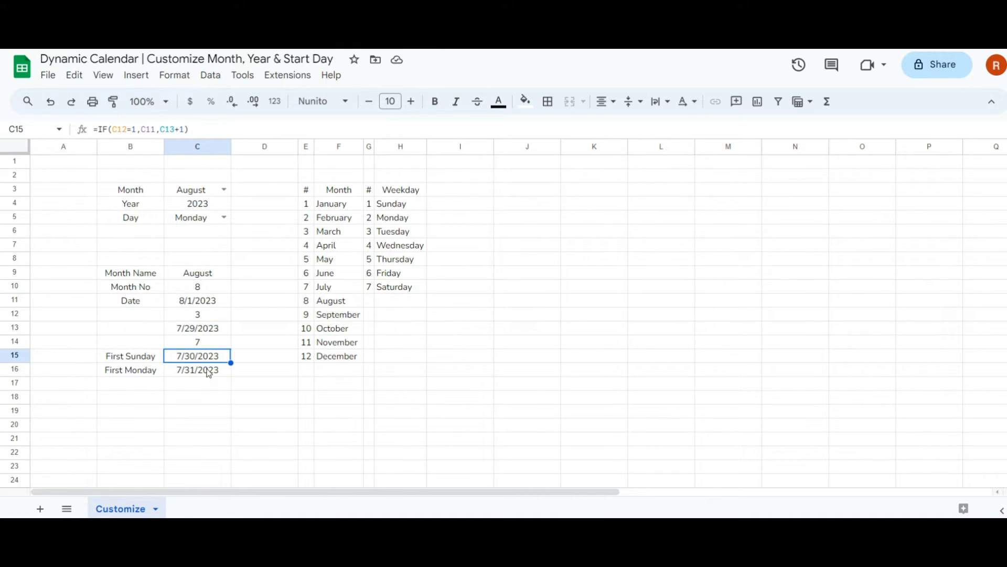
click(209, 374)
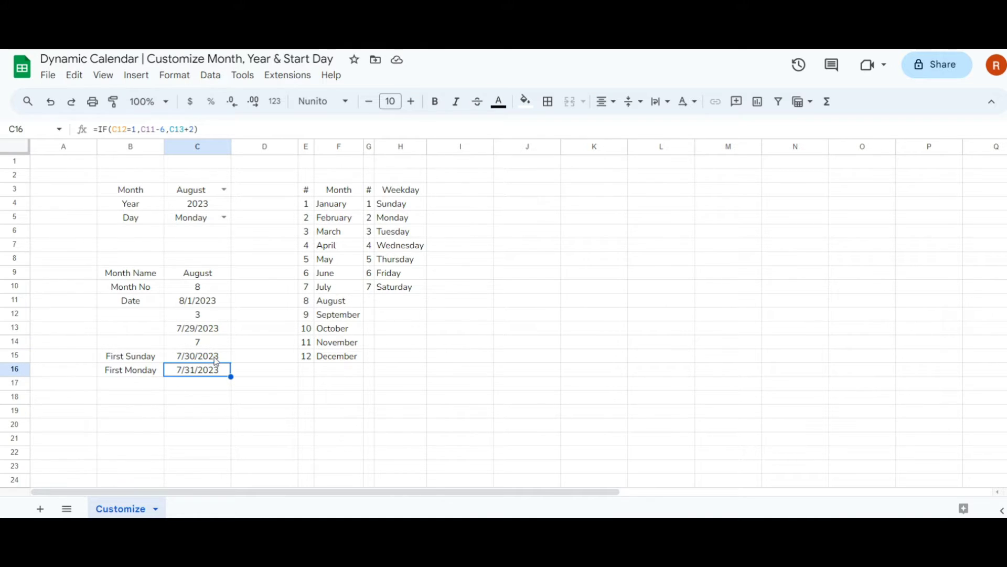
key(Down)
key(Left)
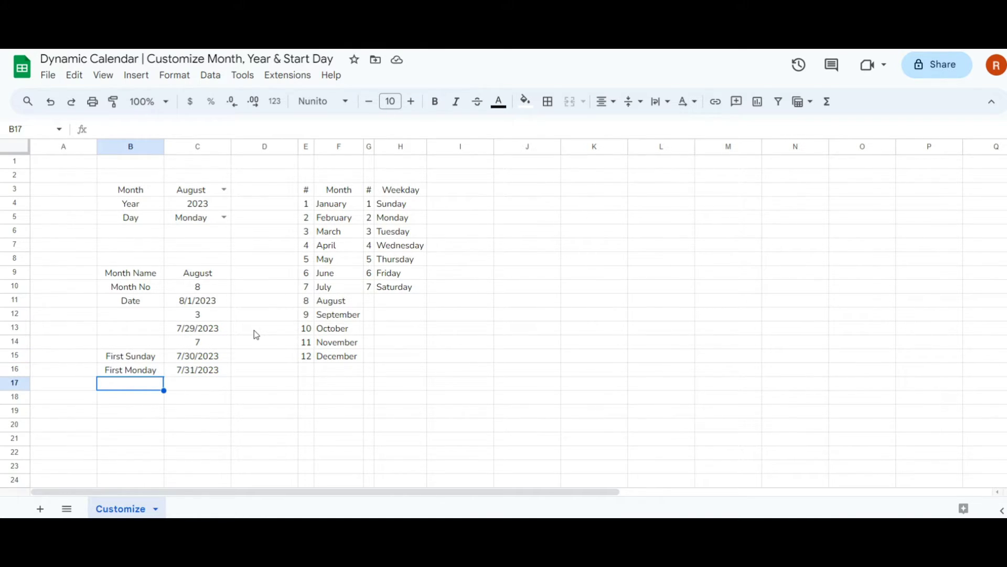
text(First)
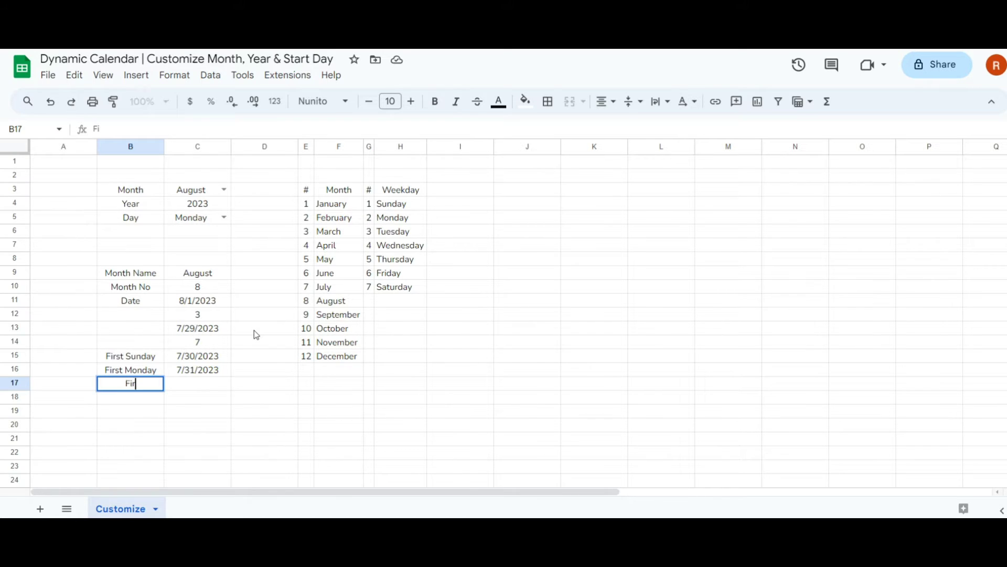
text( Date)
key(Tab)
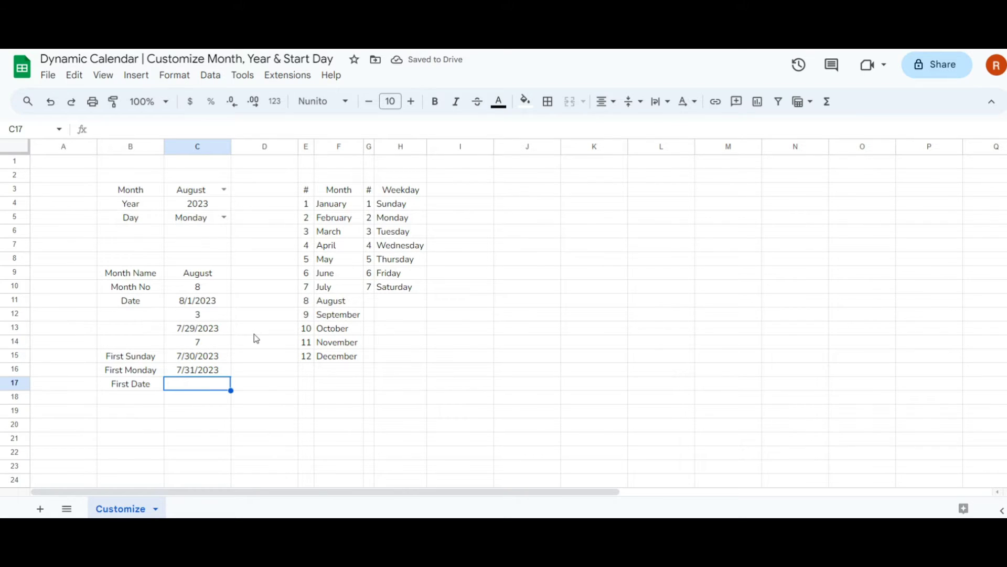
Step: Enter =IF(C5=H4,C15,C16) in C17 to calculate the First Date, and set the start day in C5 to Sunday
text(=IF()
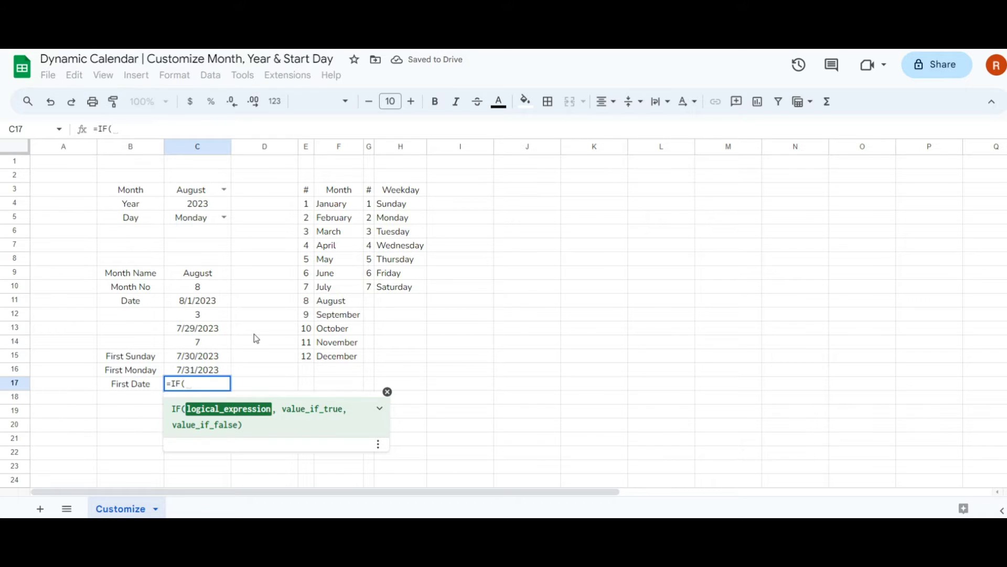
click(196, 225)
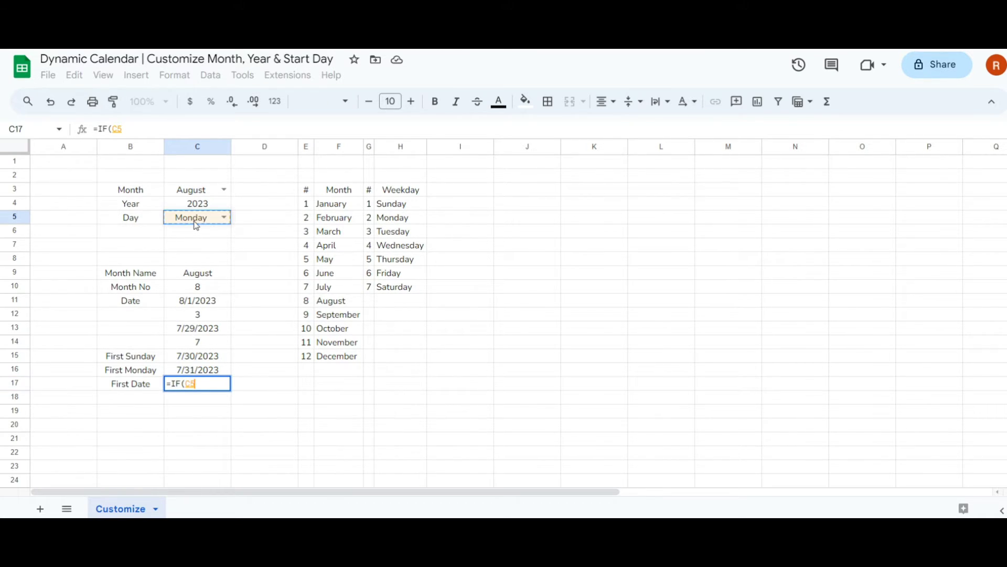
text(=)
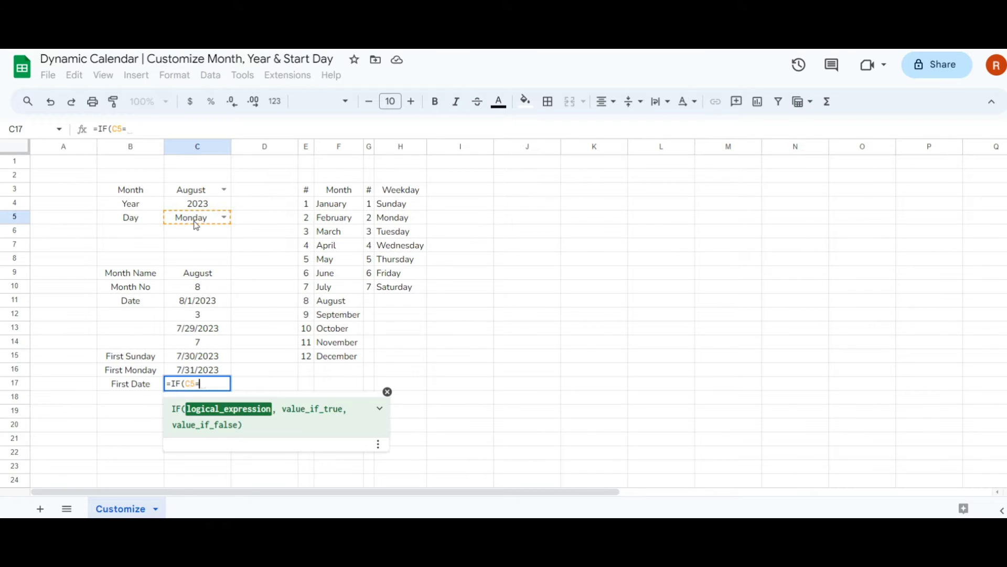
click(389, 210)
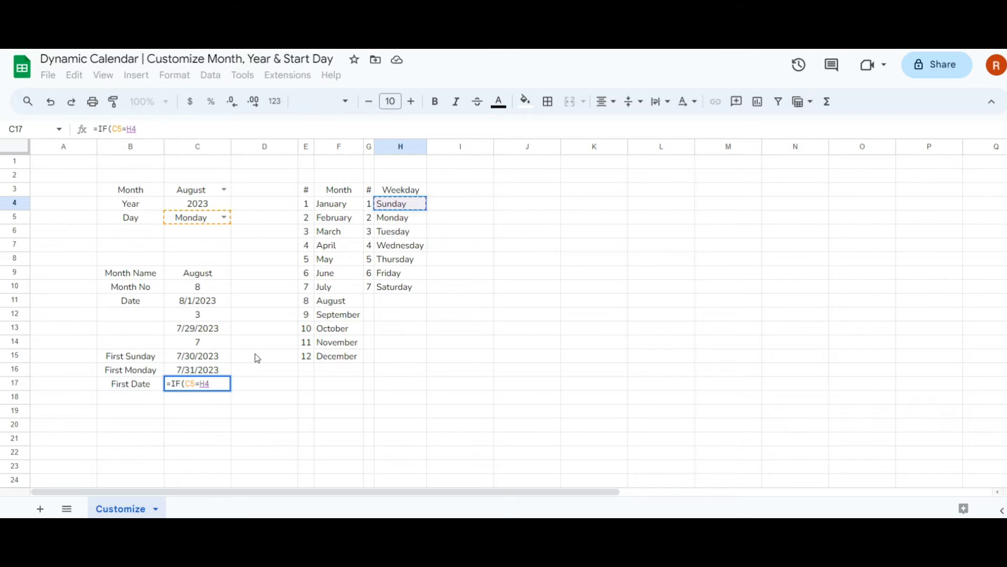
text(,)
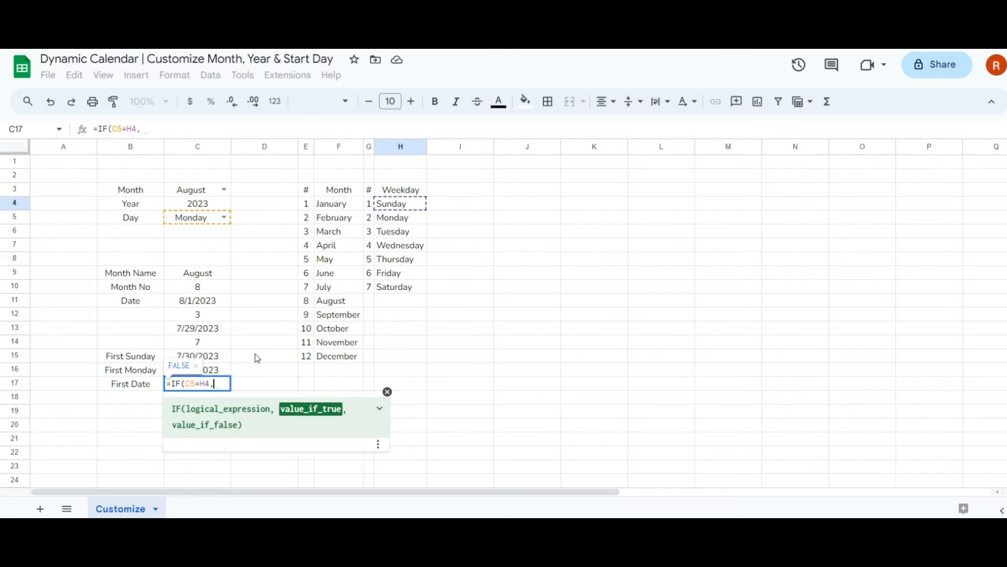
click(211, 356)
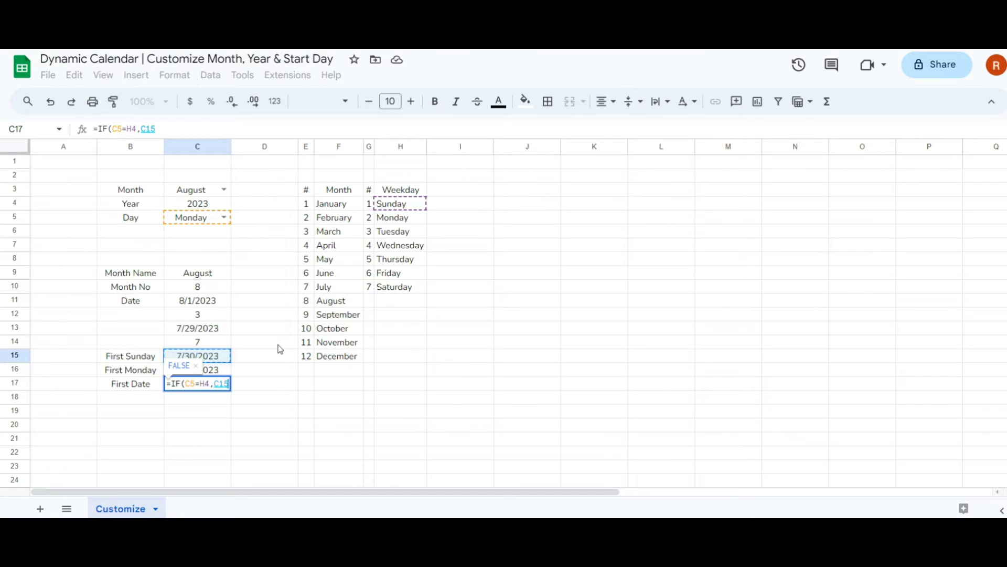
text(,)
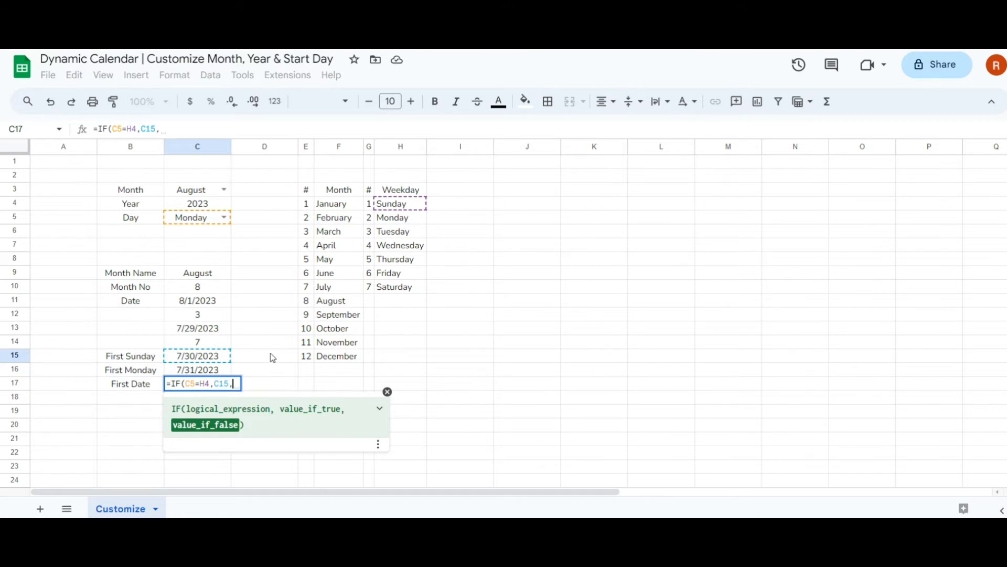
click(212, 372)
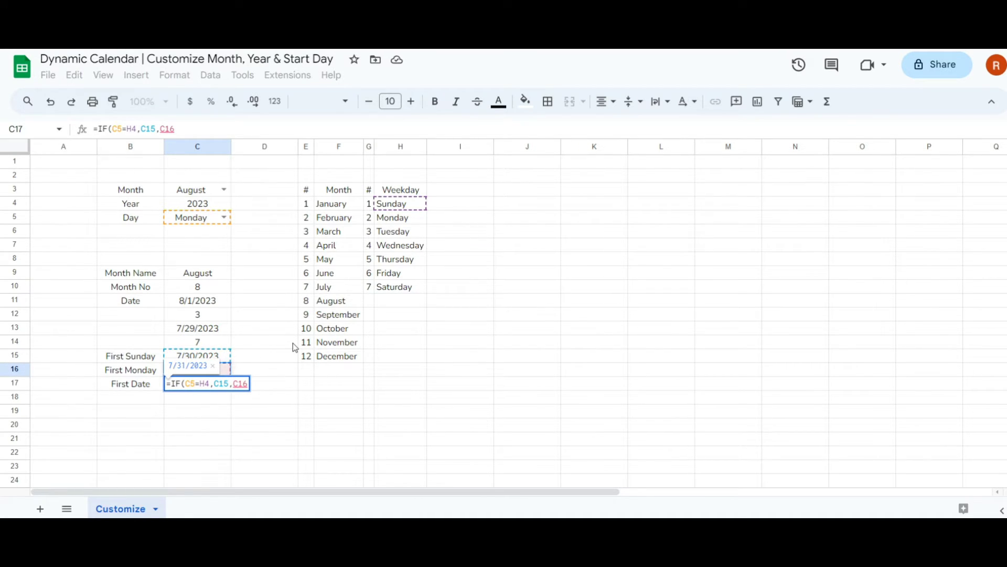
text())
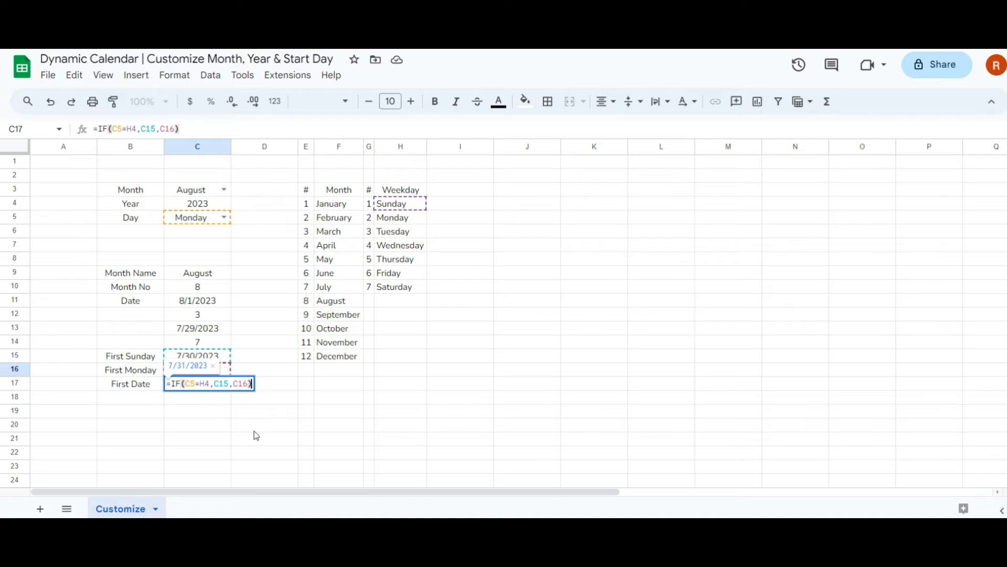
key(Return)
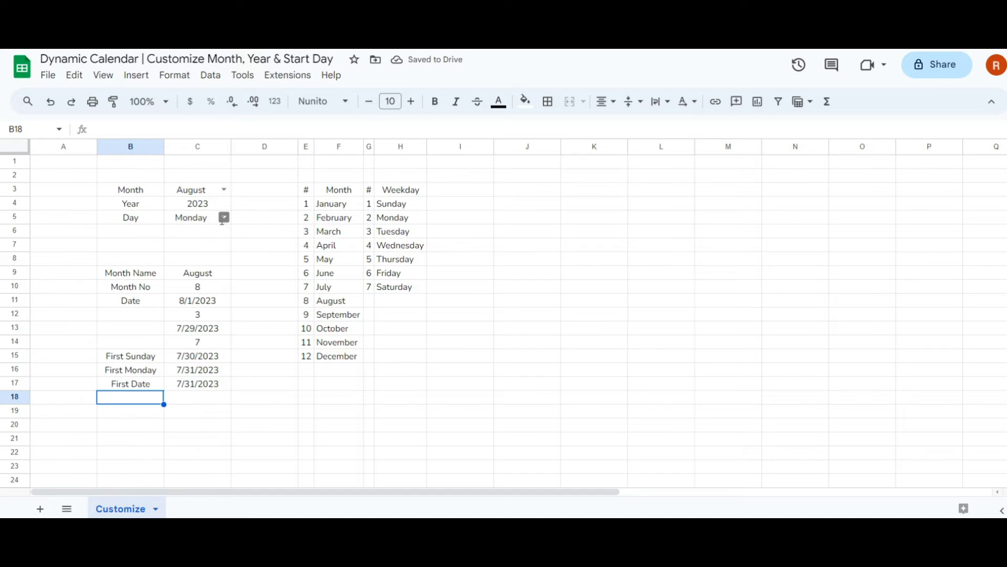
double_click(202, 217)
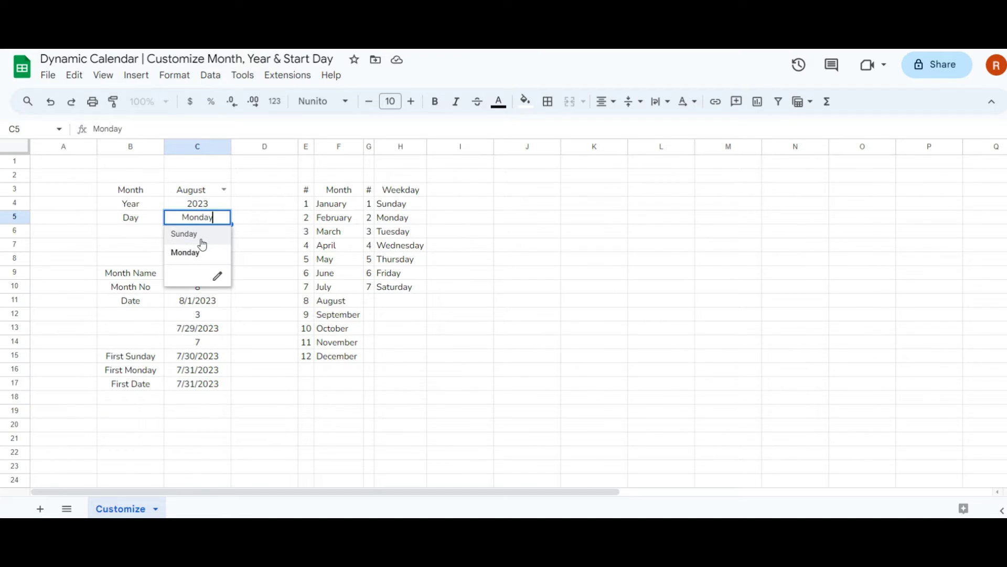
key(Return)
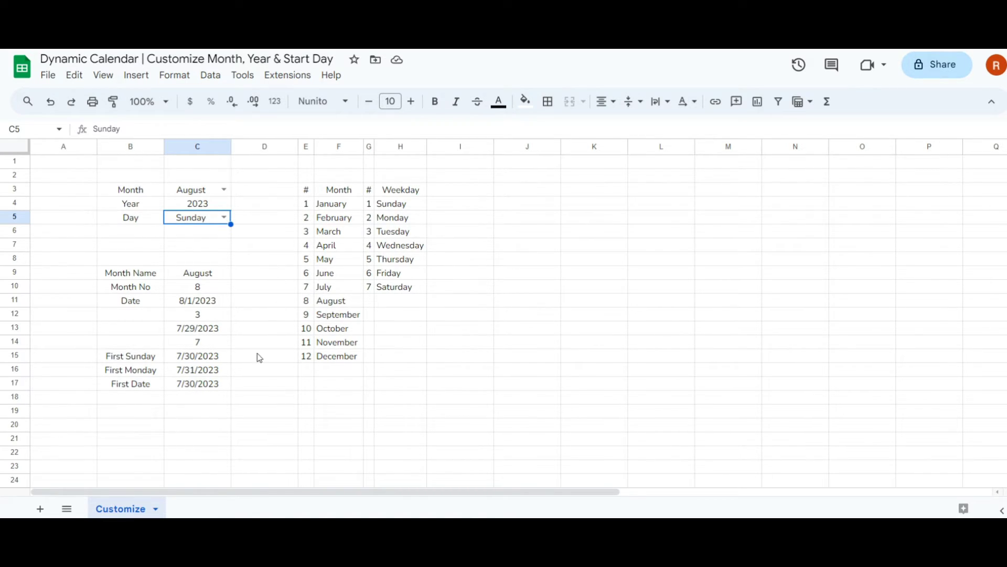
Step: Add a new sheet named "Calendar" and narrow its column A
click(36, 509)
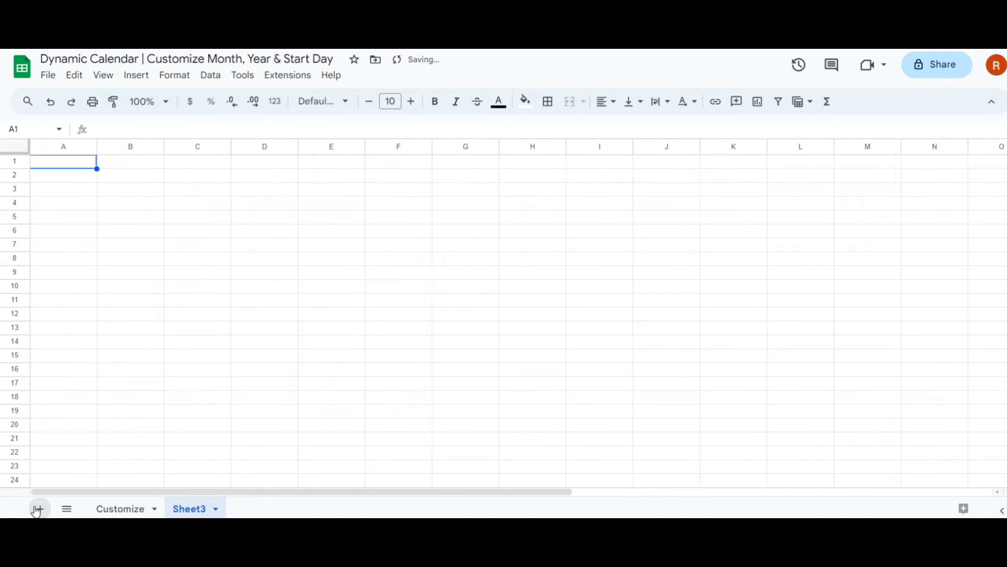
right_click(196, 513)
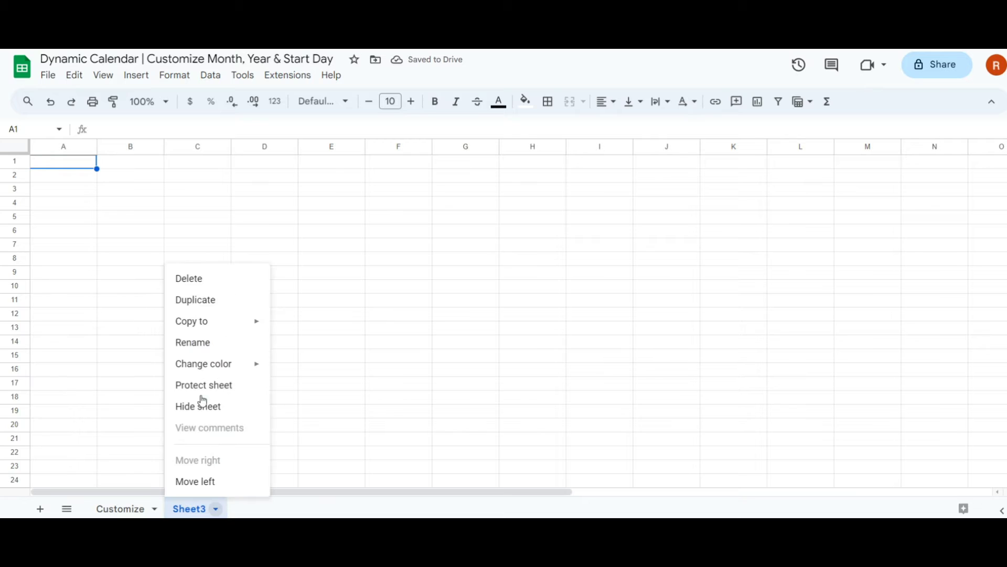
click(212, 343)
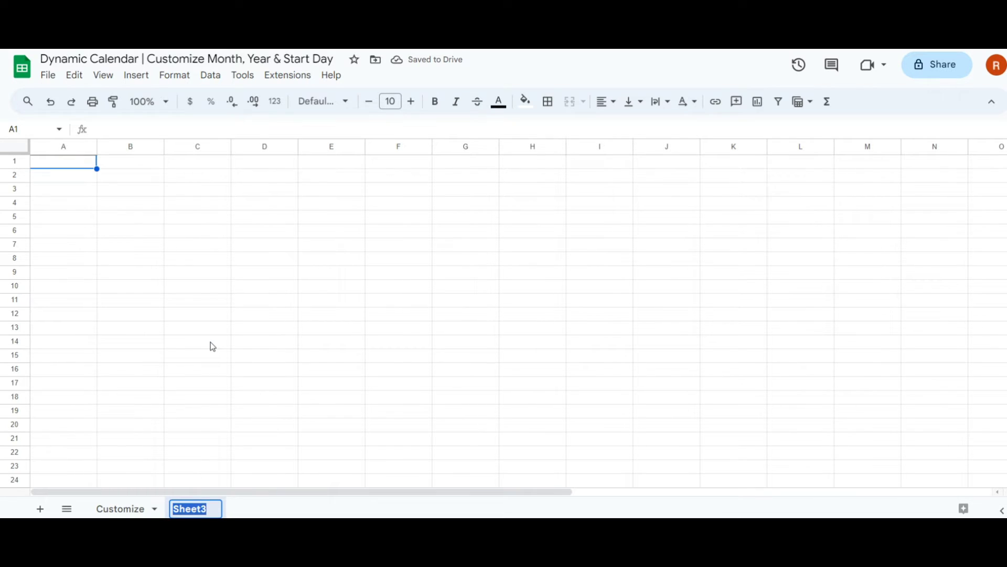
text(Calendar)
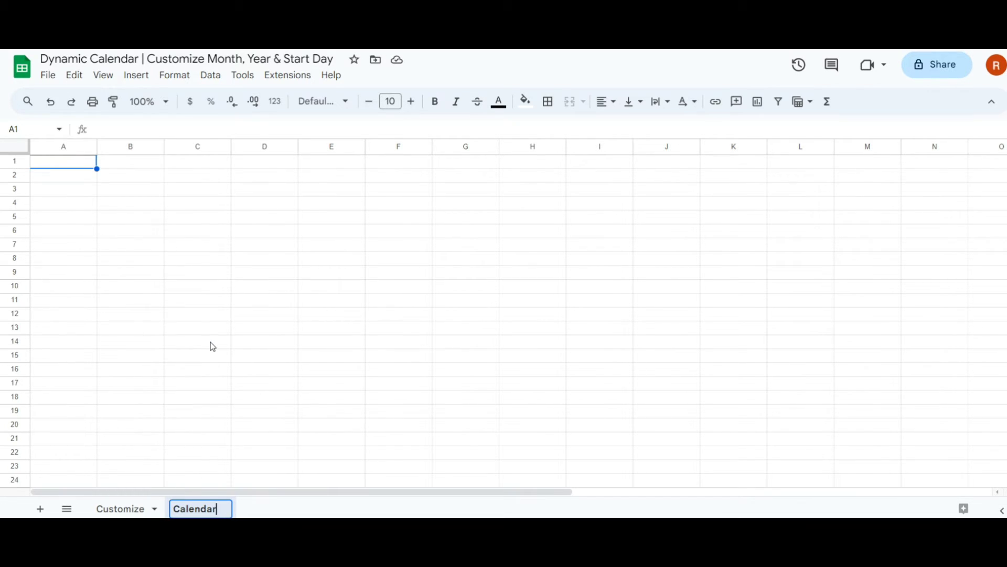
key(Return)
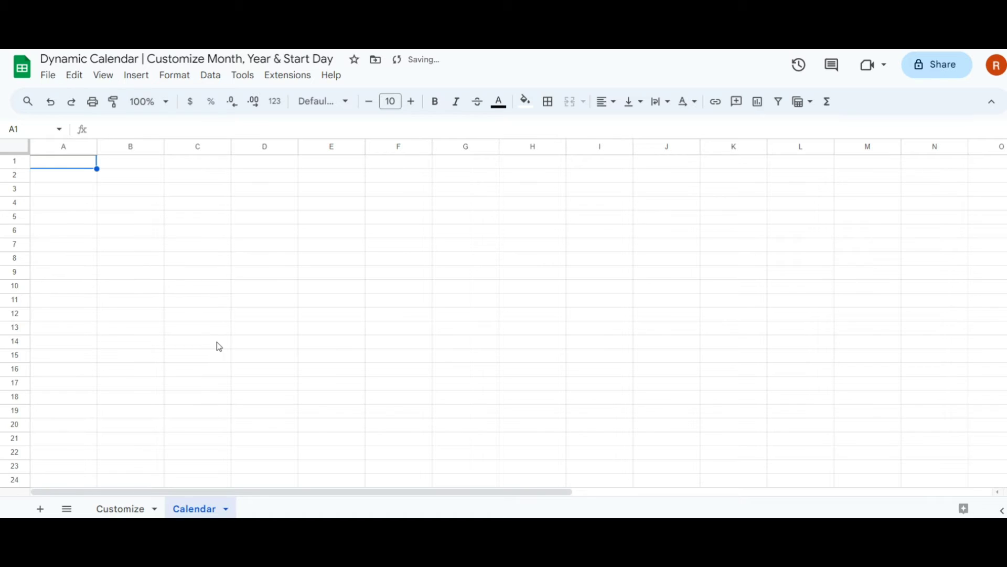
drag(98, 147, 15, 151)
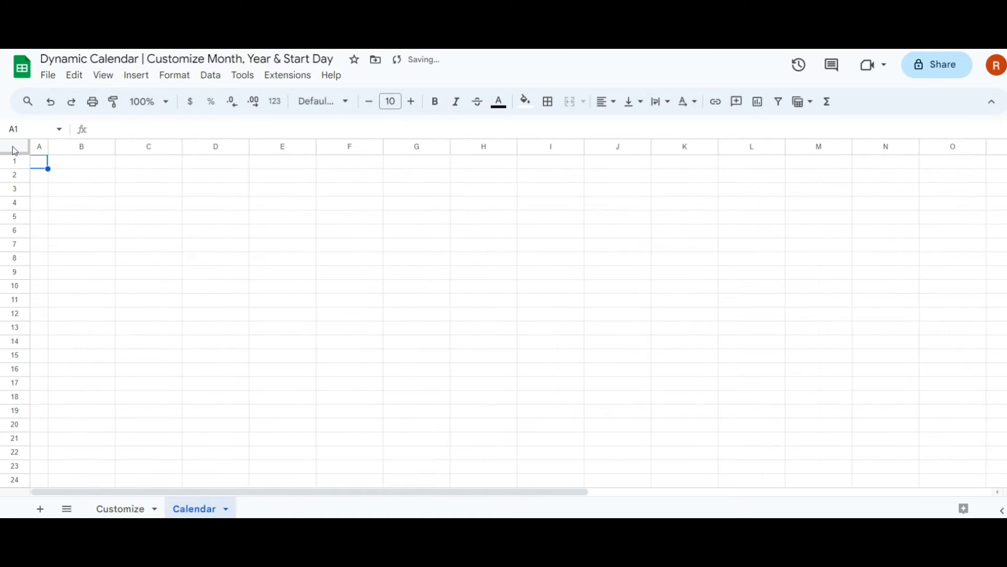
Step: Format all cells of the Calendar sheet in the Nunito font, centred horizontally and aligned to the middle vertically
key(ctrl+a)
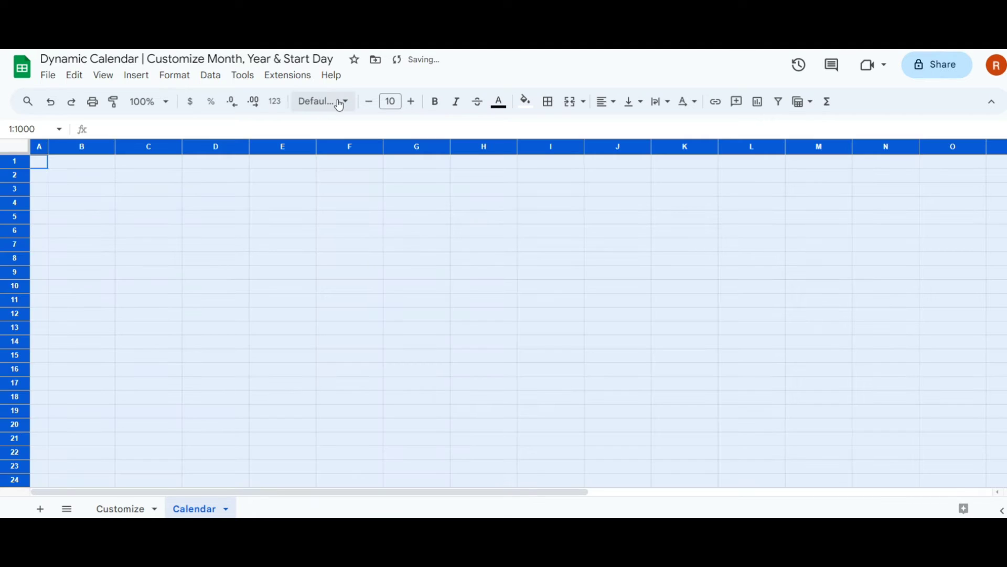
click(336, 102)
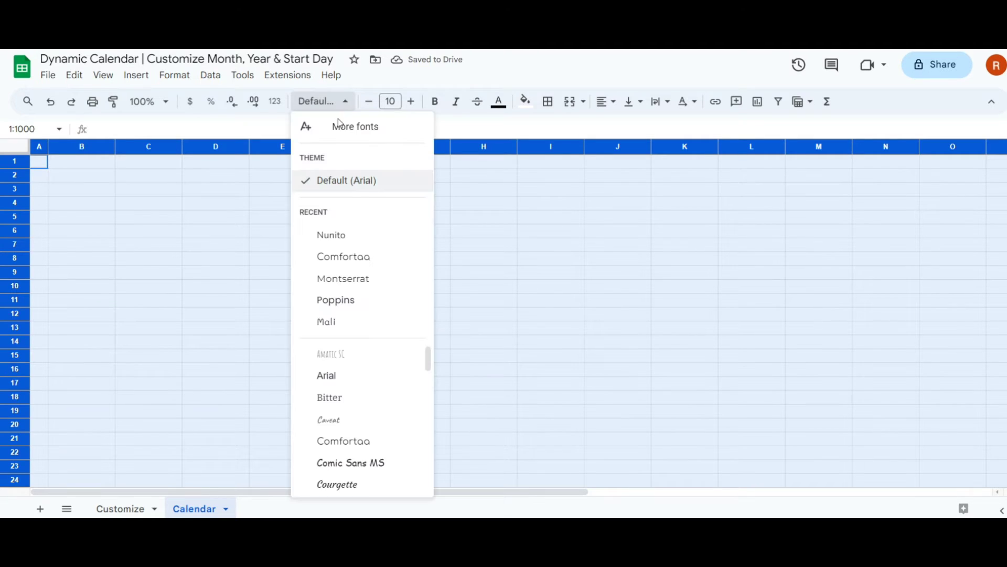
click(333, 236)
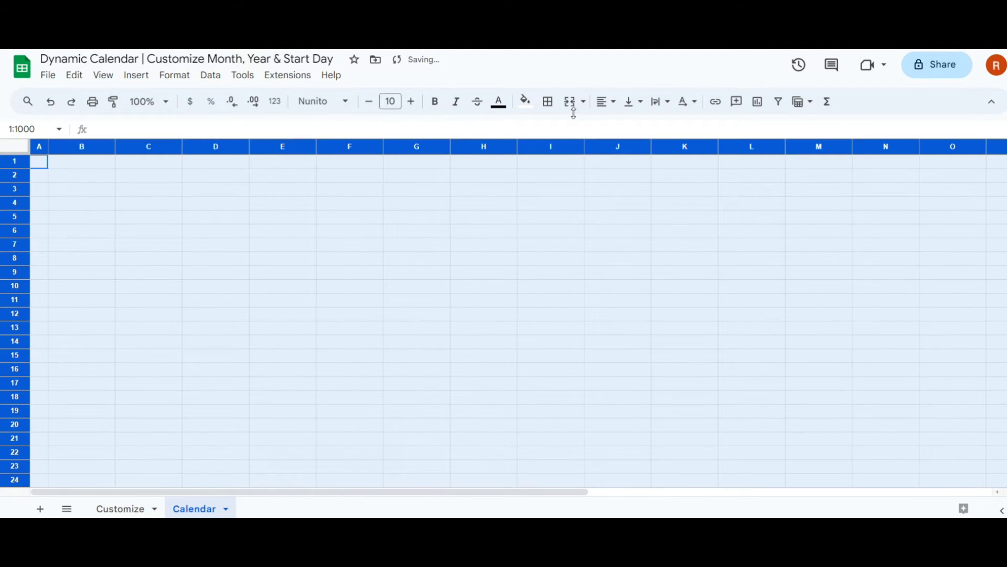
click(615, 105)
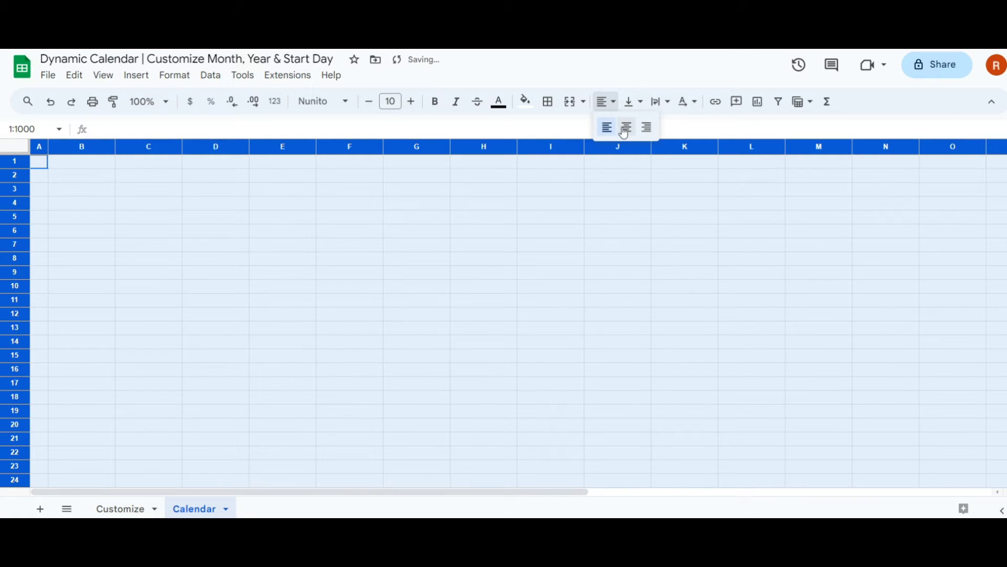
click(627, 127)
click(642, 109)
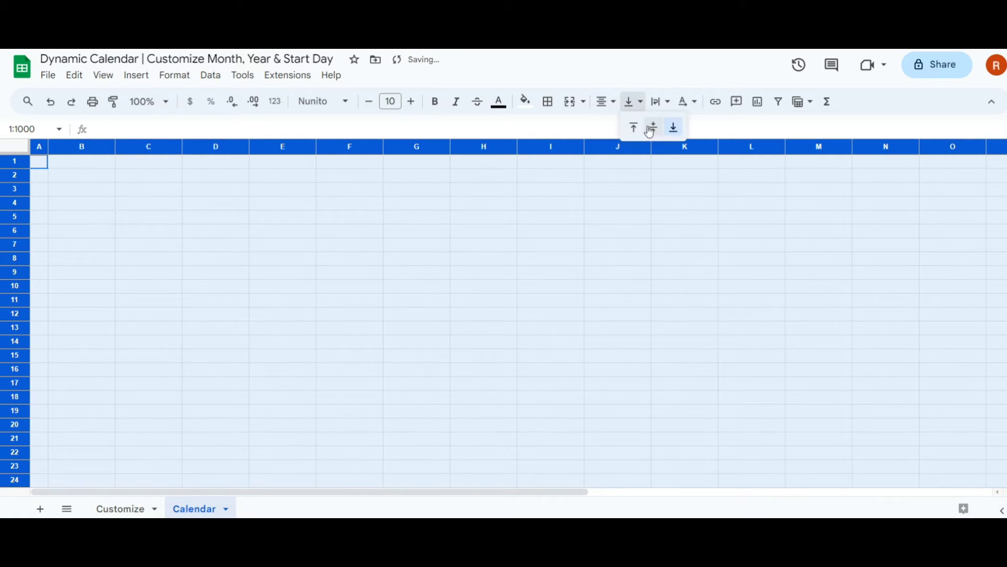
click(652, 125)
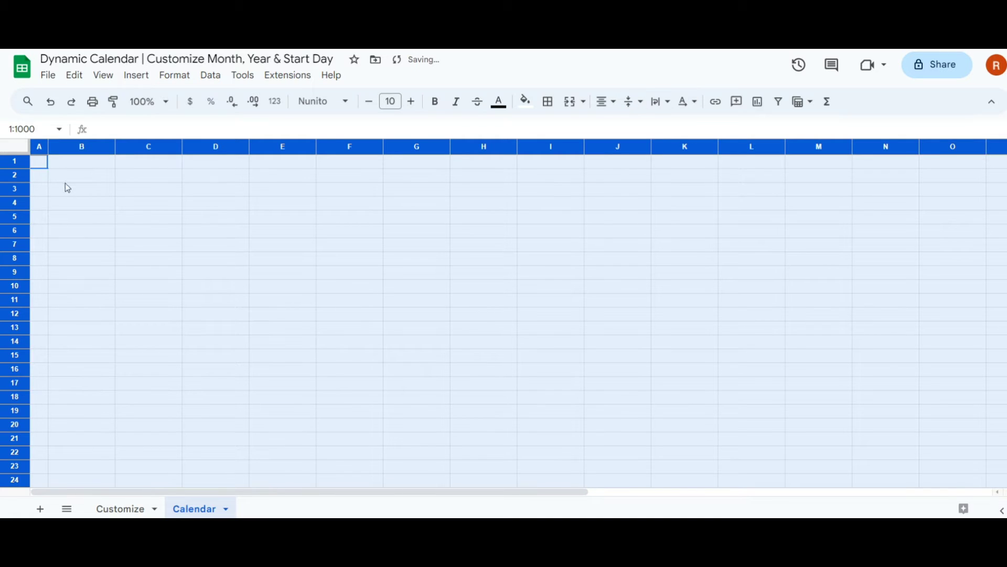
Step: Merge cells B3:H4 on the Calendar sheet into a single title cell
click(88, 195)
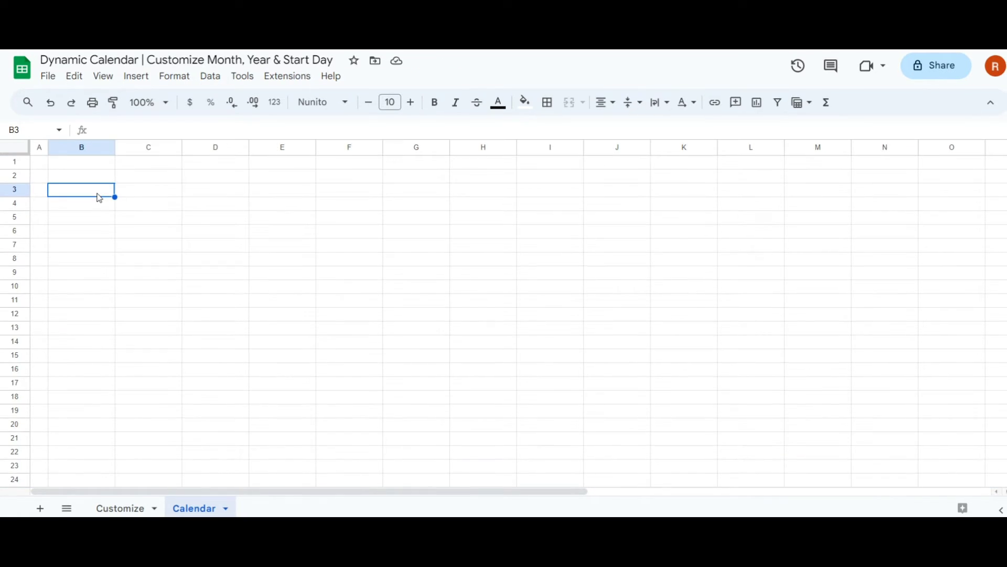
drag(130, 195, 474, 195)
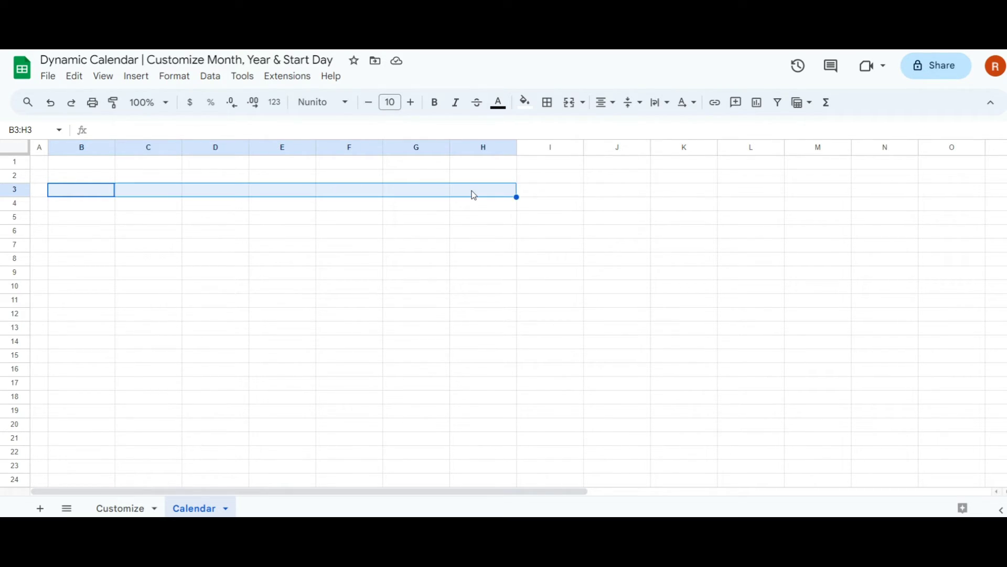
click(569, 102)
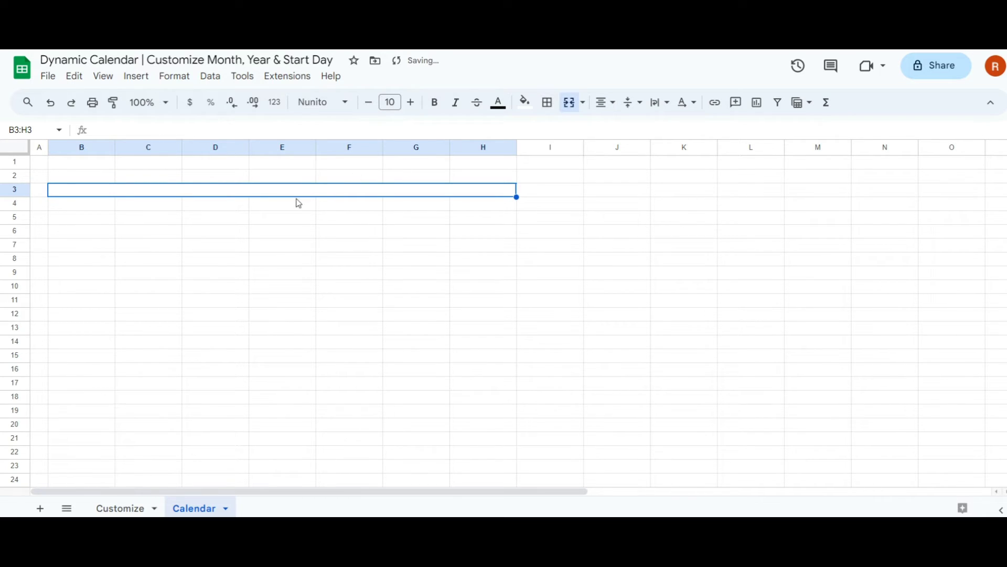
drag(294, 200, 294, 207)
click(571, 103)
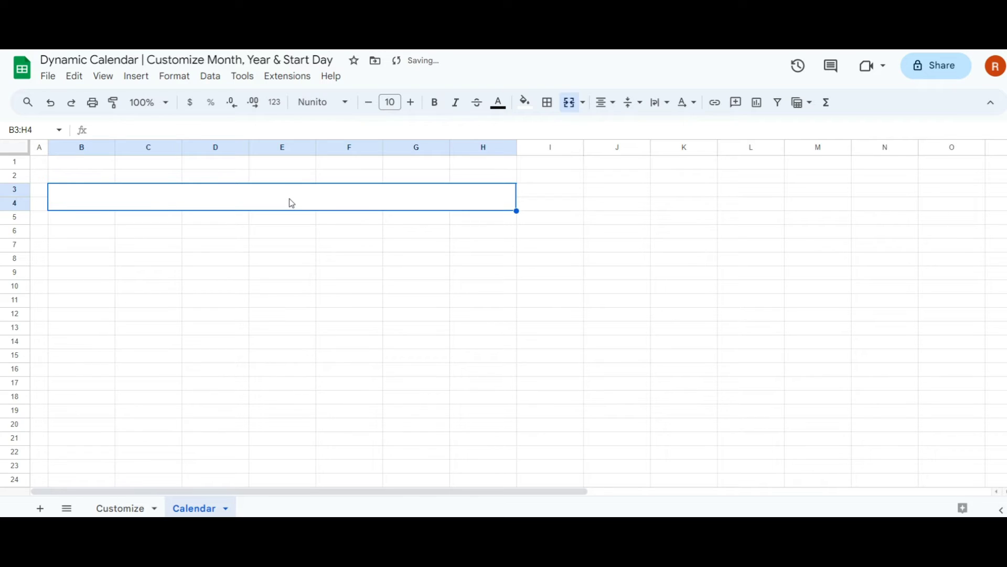
Step: Enter =Customize!C3 &" "& Customize!C4 in the merged title cell B3 of the Calendar sheet to show the month and year
text(=)
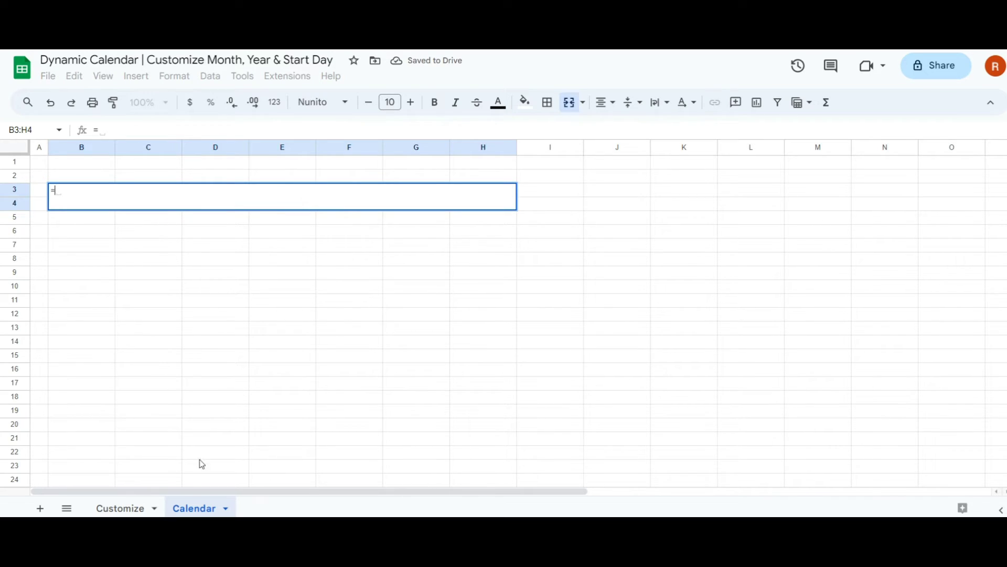
click(129, 512)
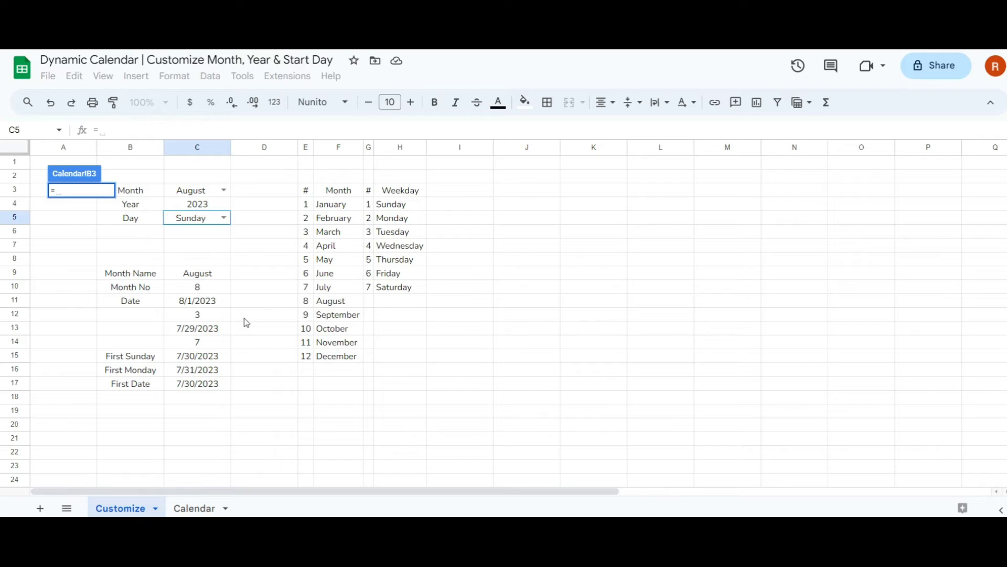
click(191, 192)
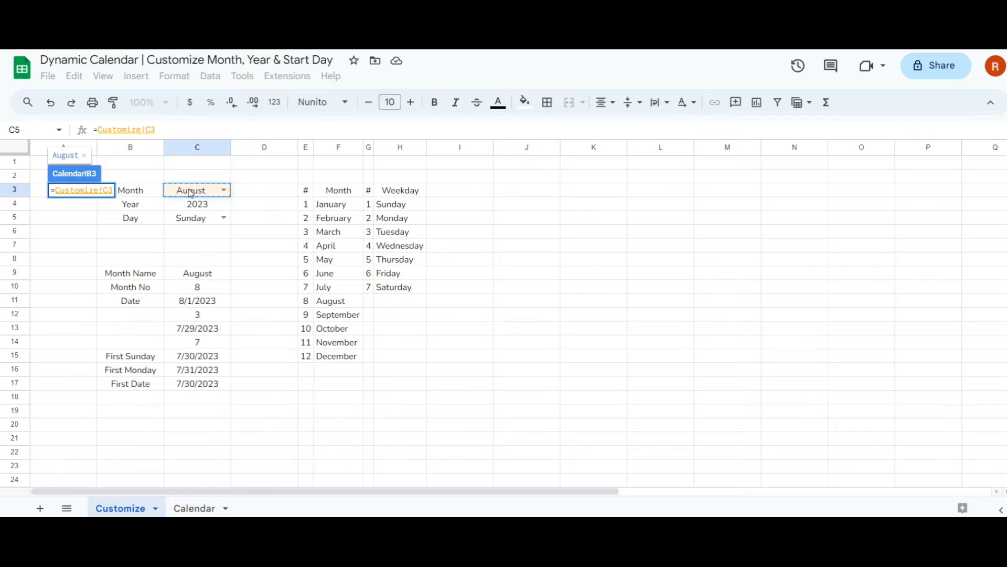
text(&)
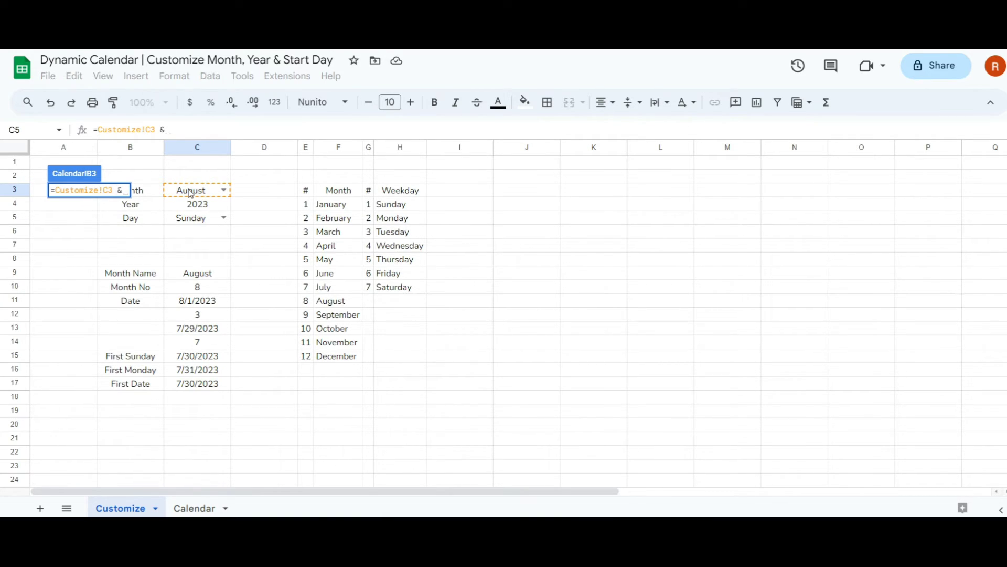
text(")
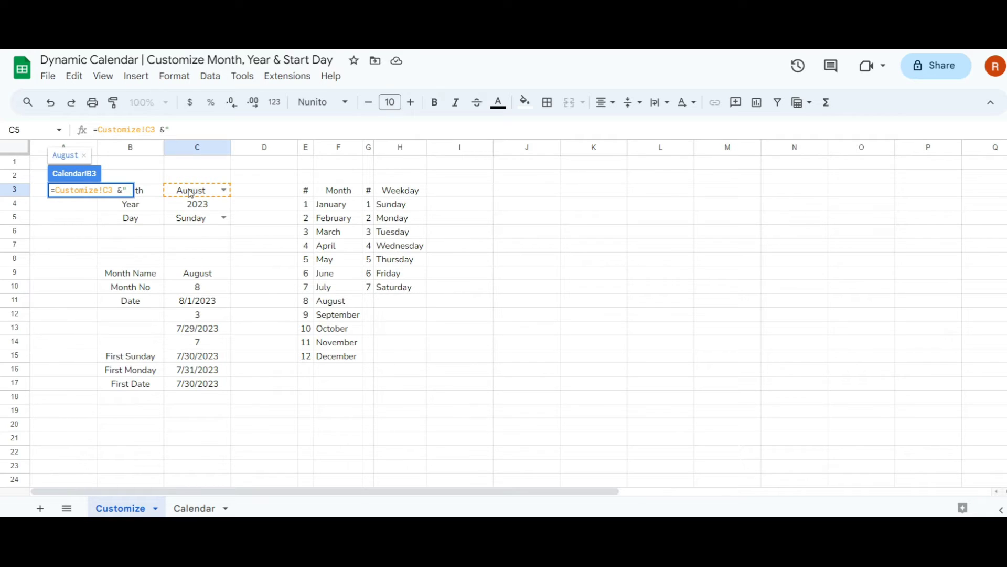
text( "&)
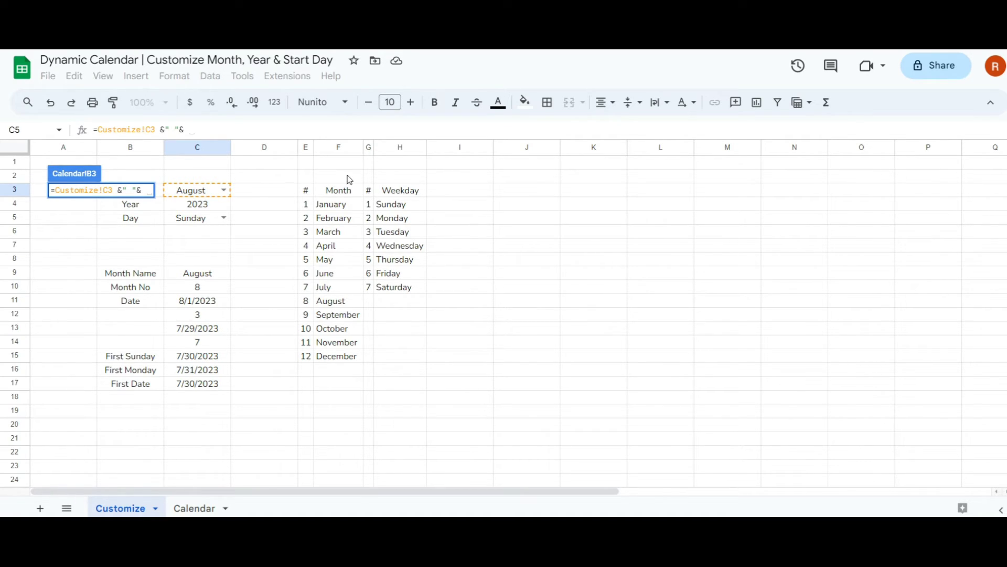
click(204, 209)
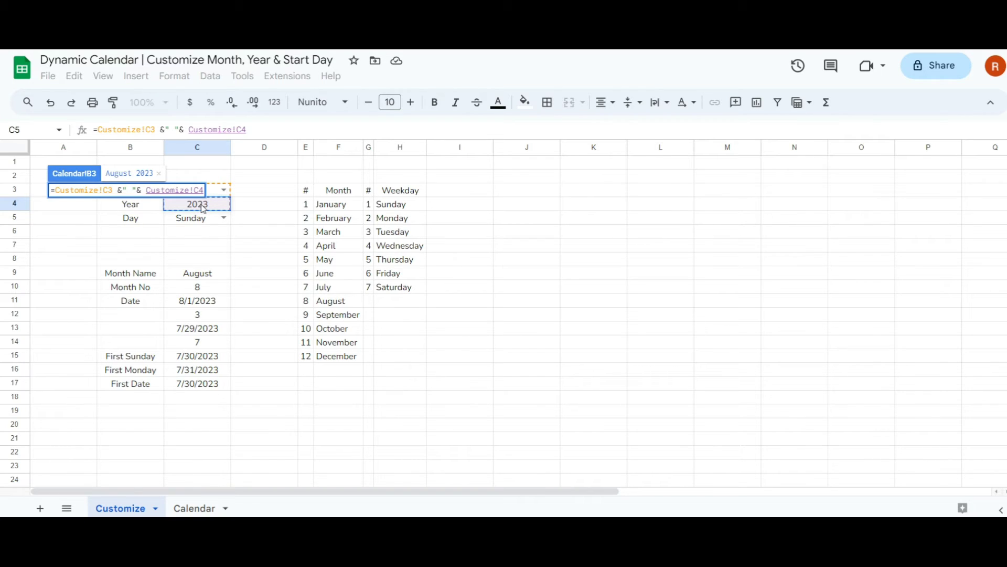
key(Return)
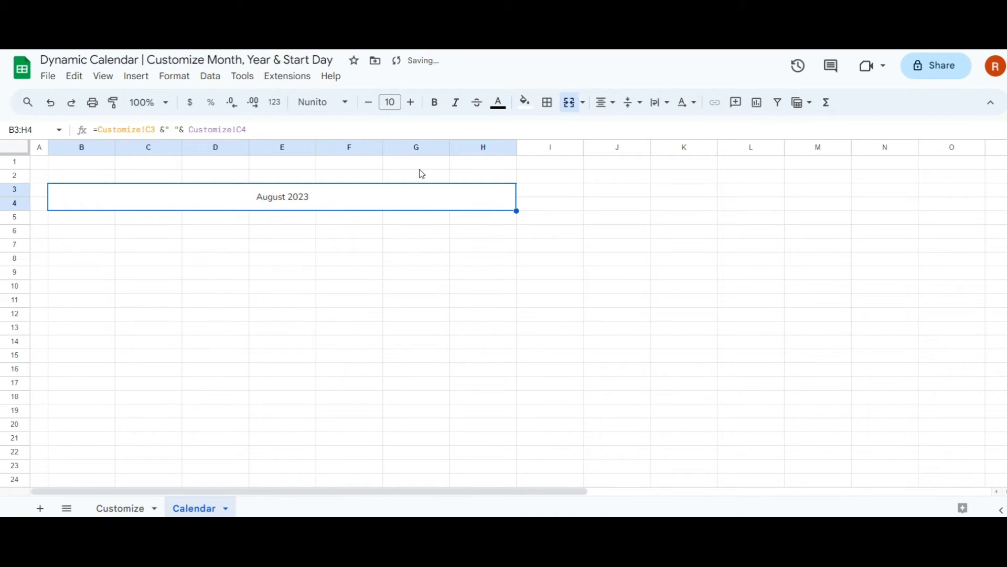
Step: Set the calendar title to font size 15 and make it bold
click(413, 102)
click(413, 102)
click(412, 103)
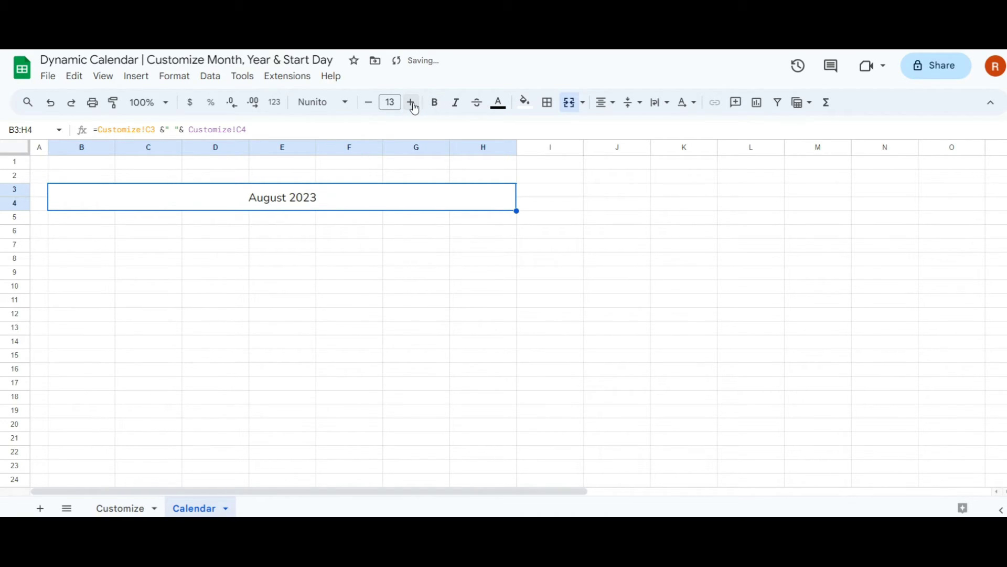
click(412, 102)
click(413, 103)
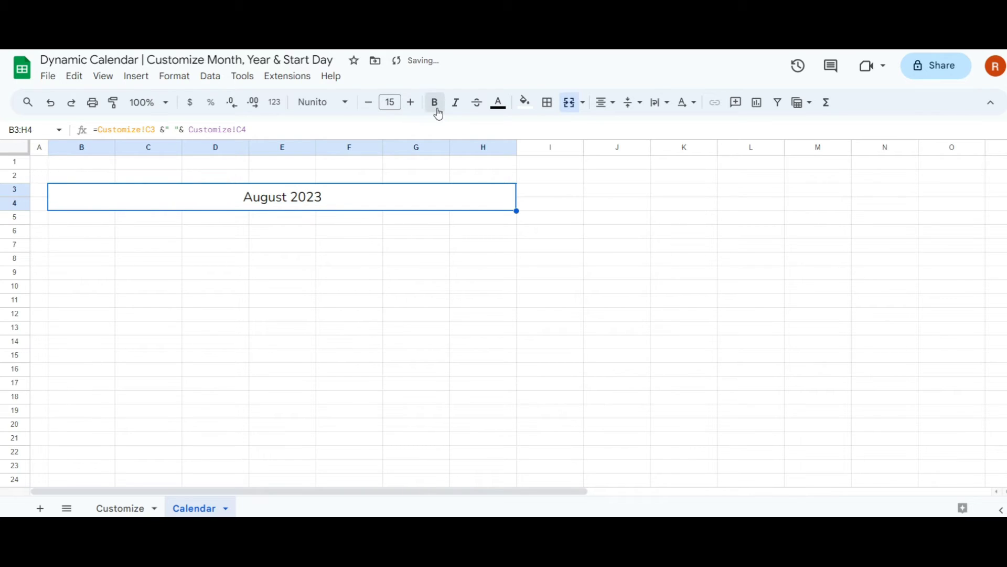
click(436, 103)
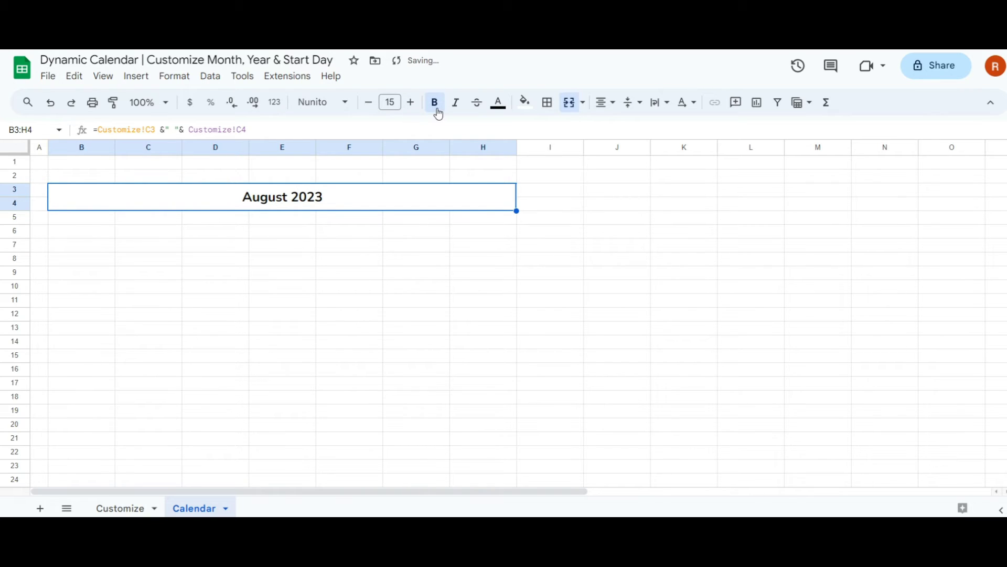
Step: Enter =Customize!C17 in B6 of the Calendar sheet to bring in the First Date
click(91, 220)
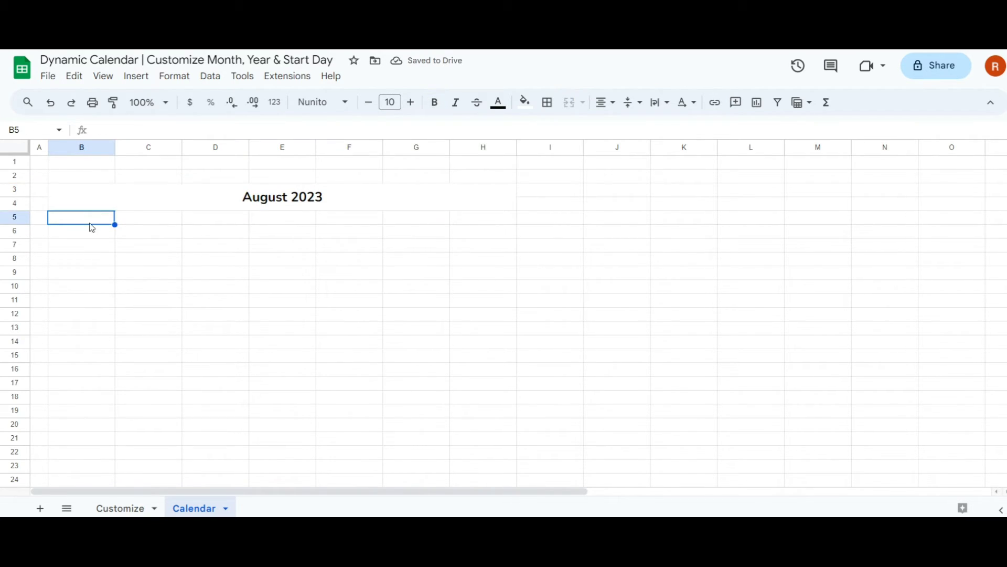
click(87, 235)
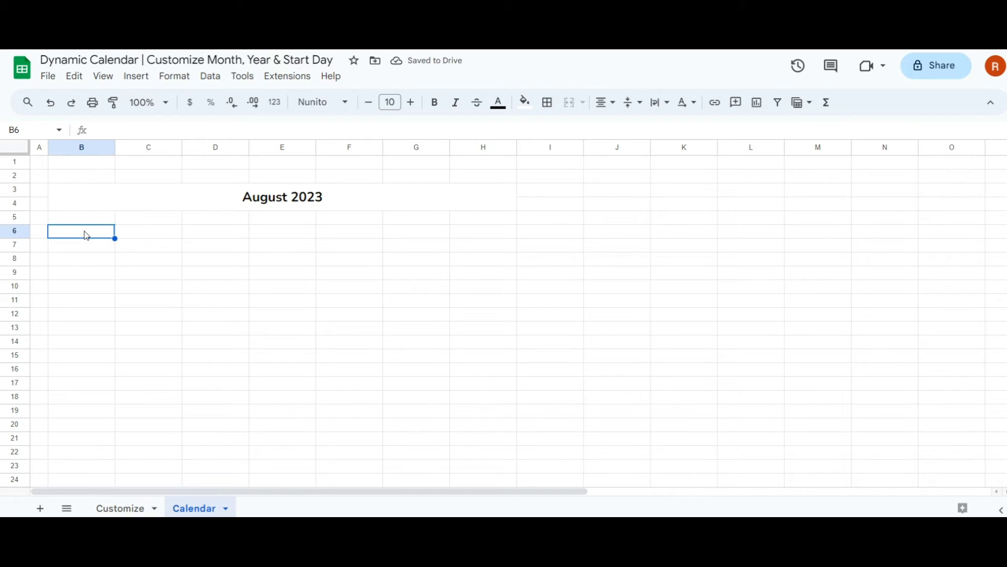
text(=)
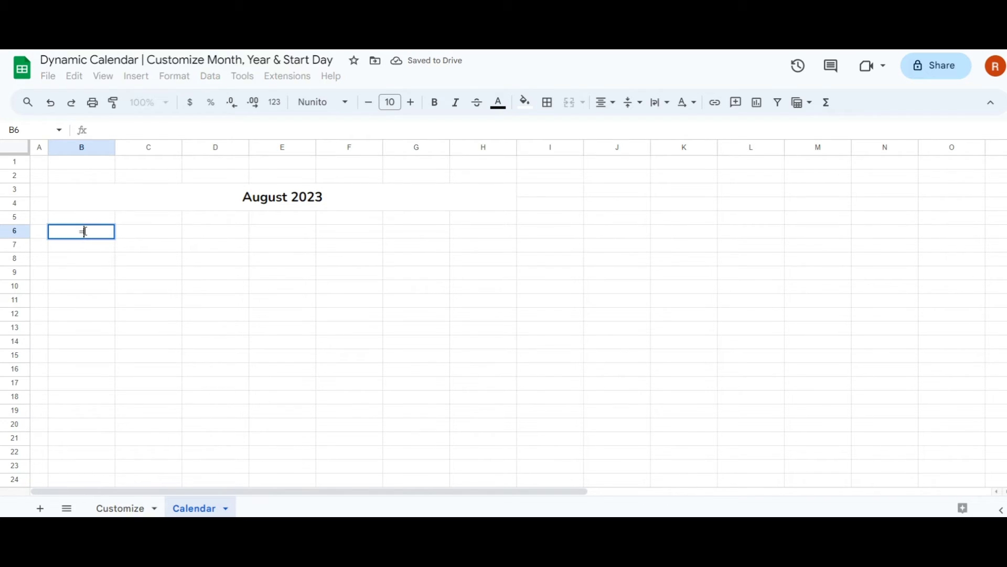
click(111, 509)
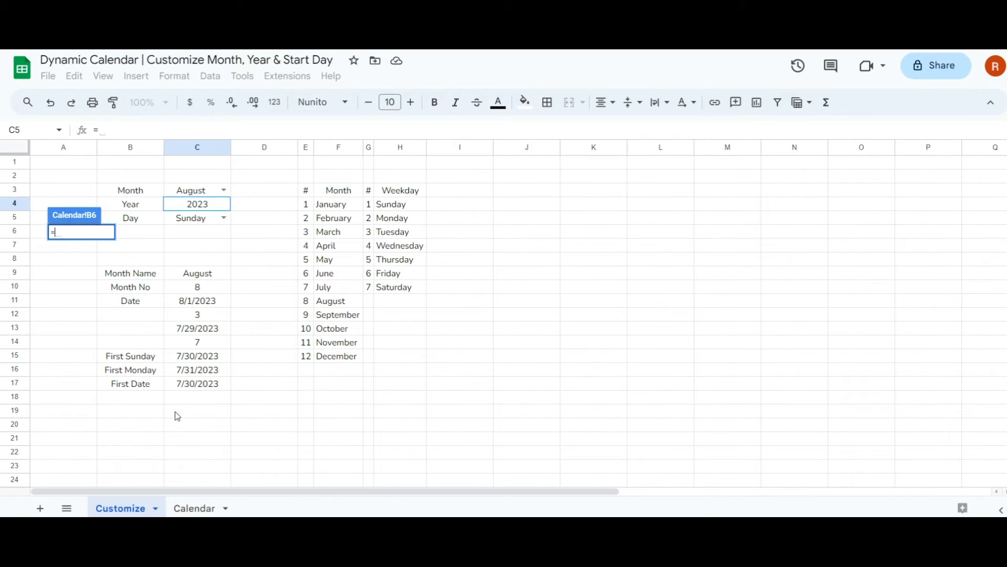
click(210, 386)
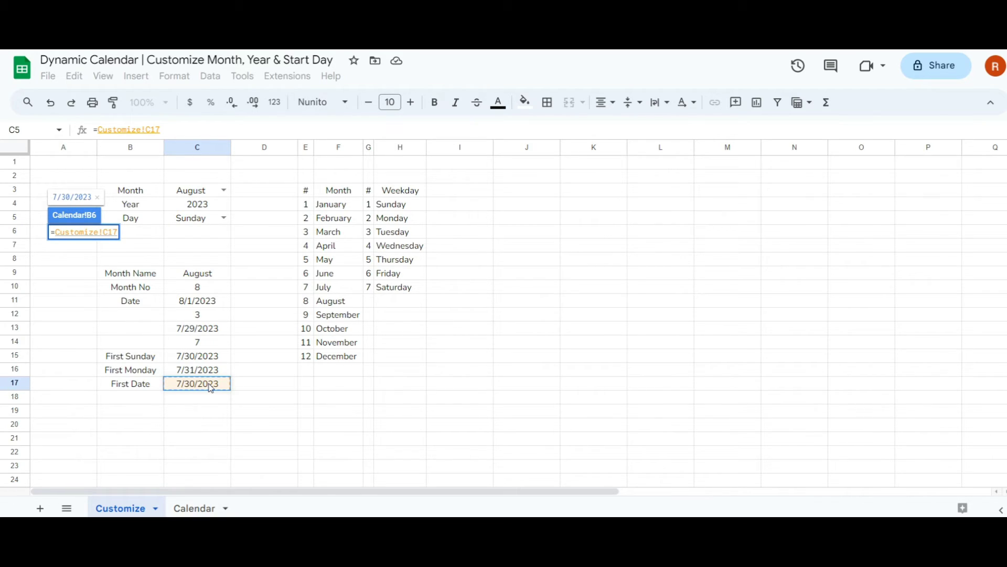
key(Return)
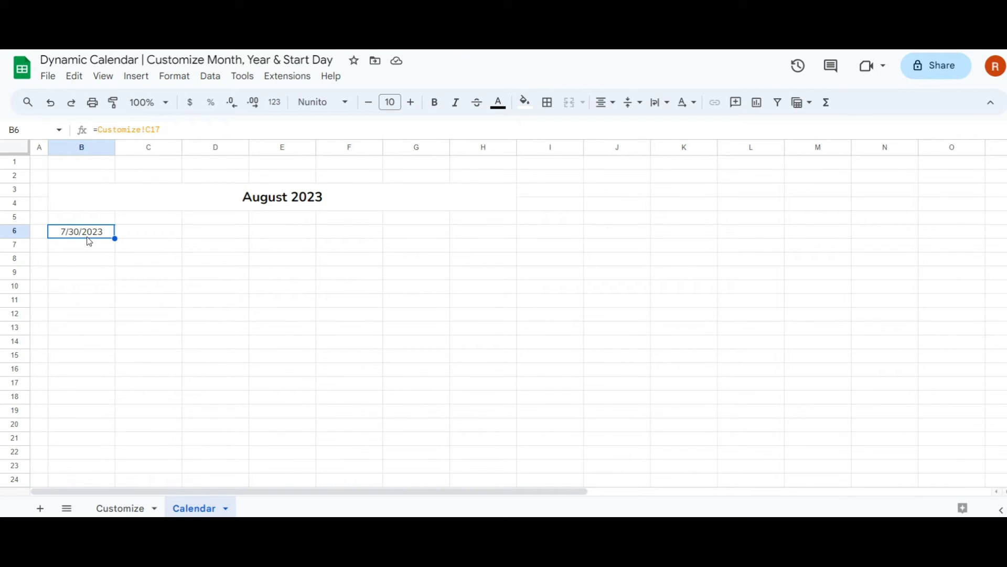
Step: Apply a custom date format to B6 that shows only the day without leading zero
click(175, 76)
mouse_move(198, 133)
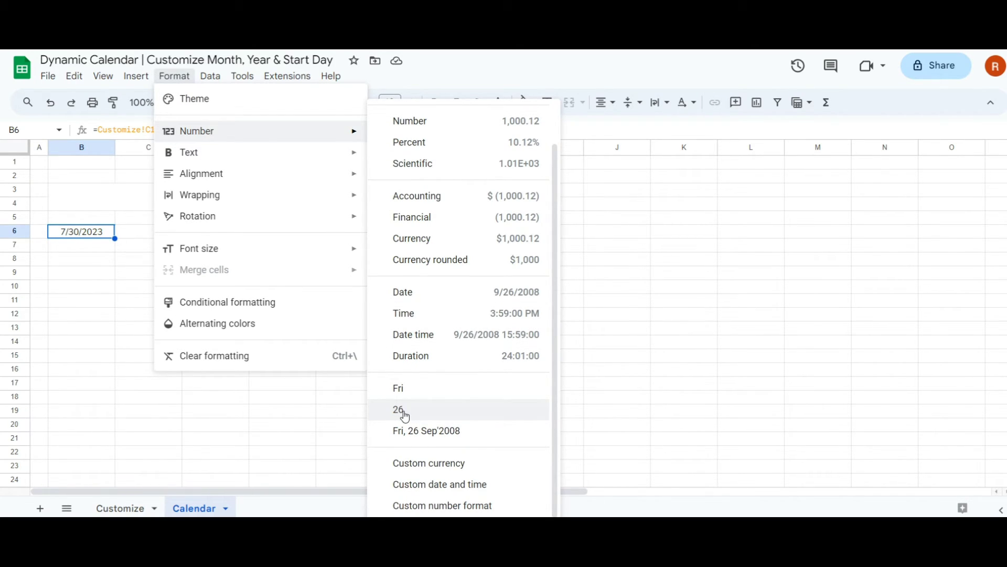
click(445, 483)
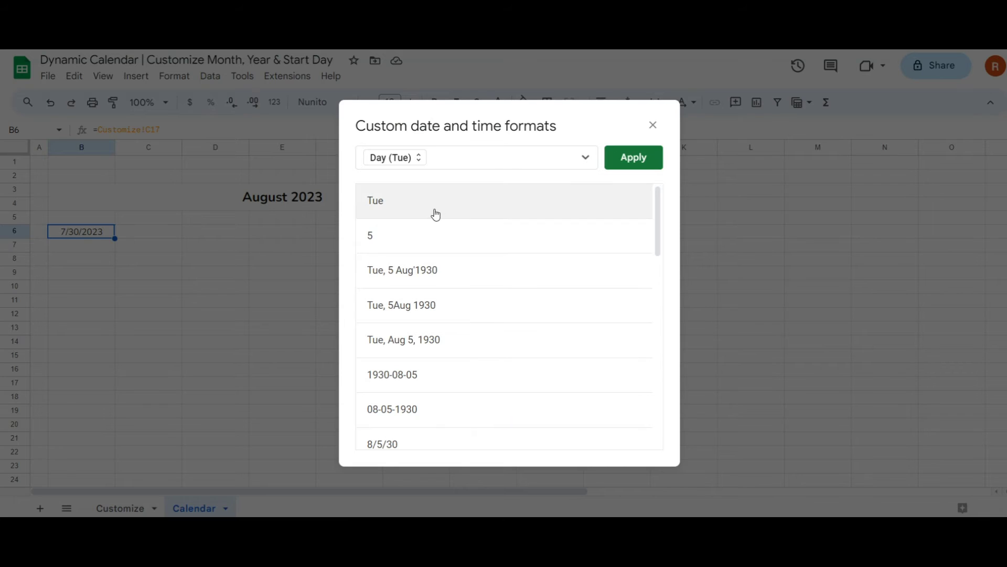
click(420, 169)
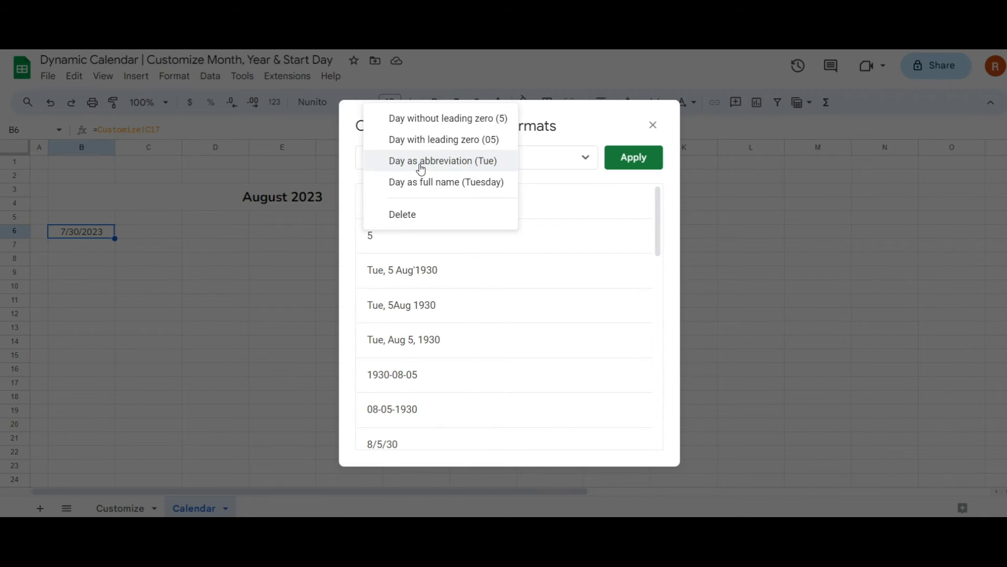
click(516, 119)
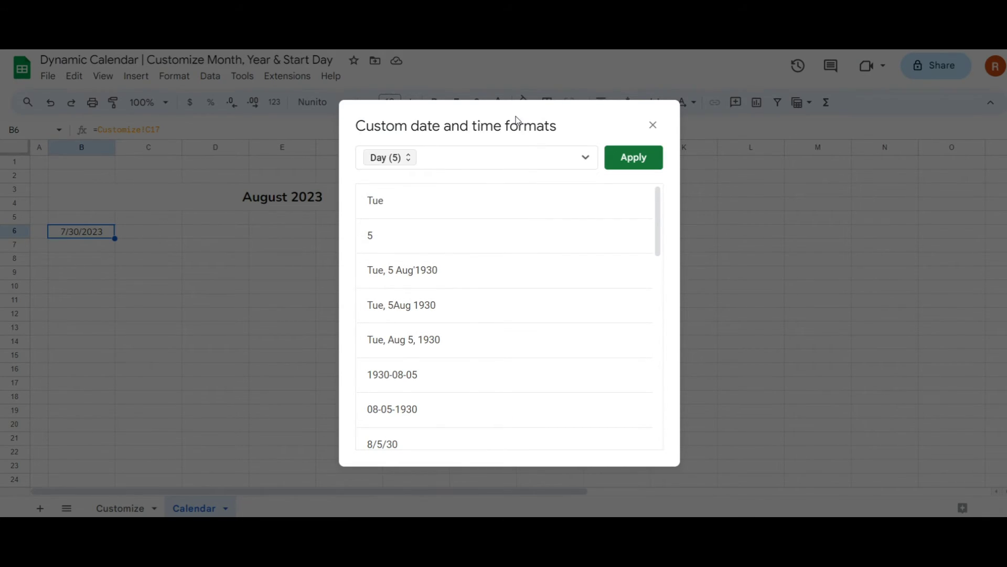
click(585, 158)
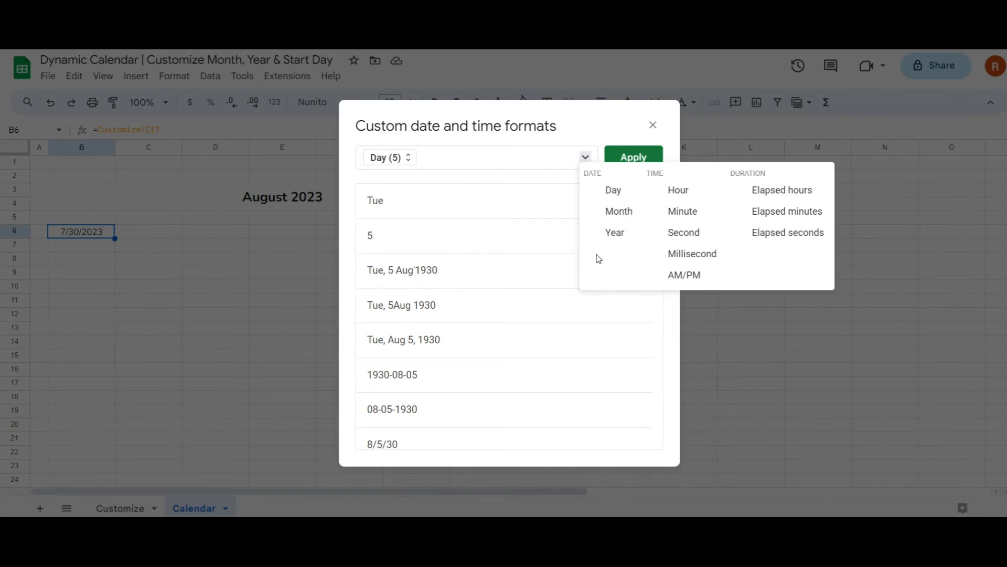
click(586, 158)
click(624, 158)
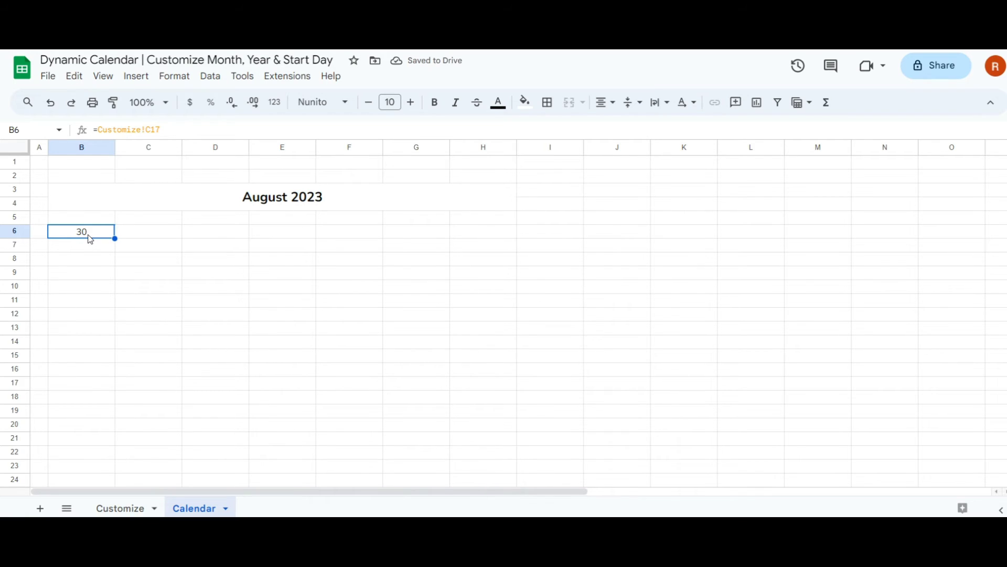
Step: Enter =B6+1 in C6 and fill the formula across to H6 to complete the first week
click(137, 237)
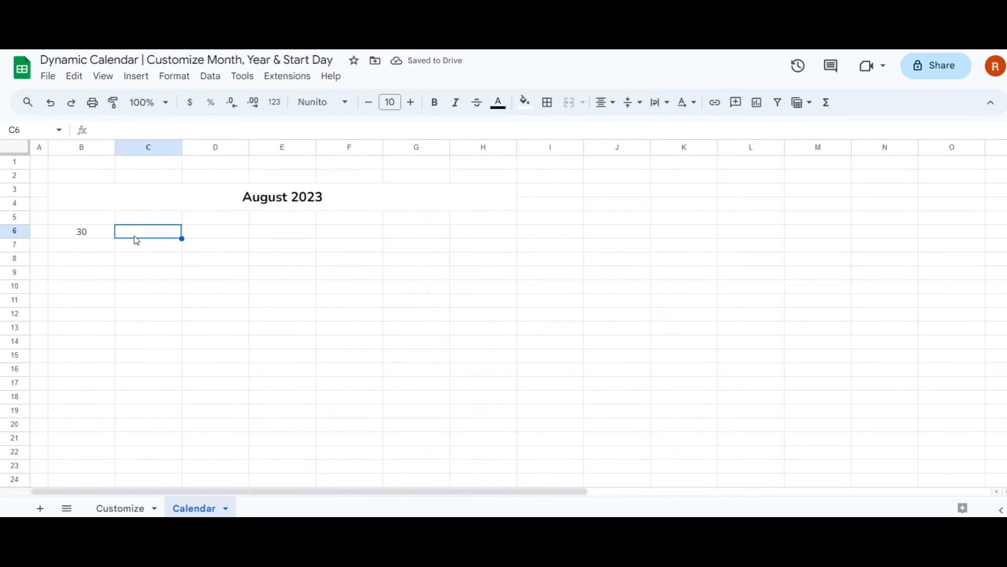
text(=)
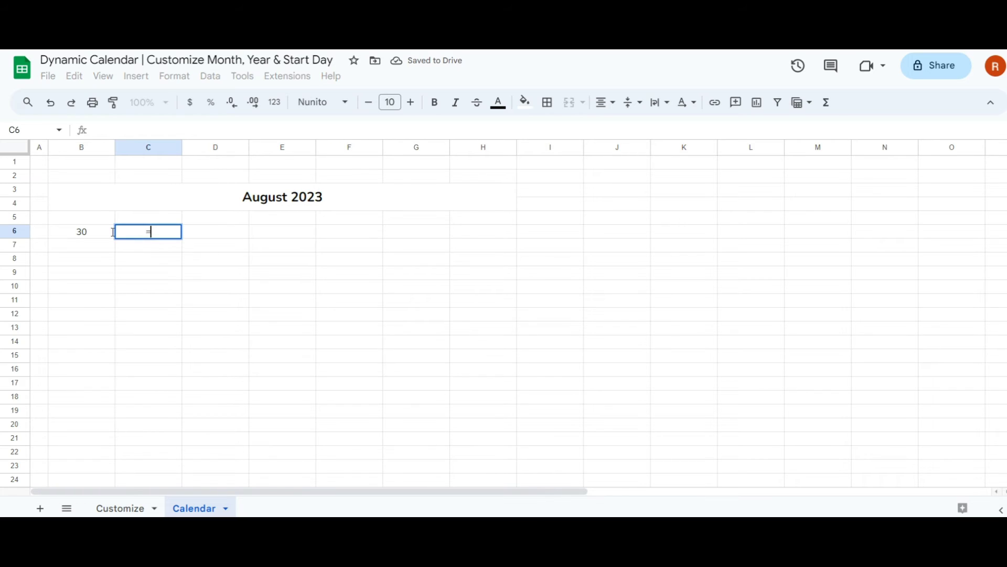
click(78, 236)
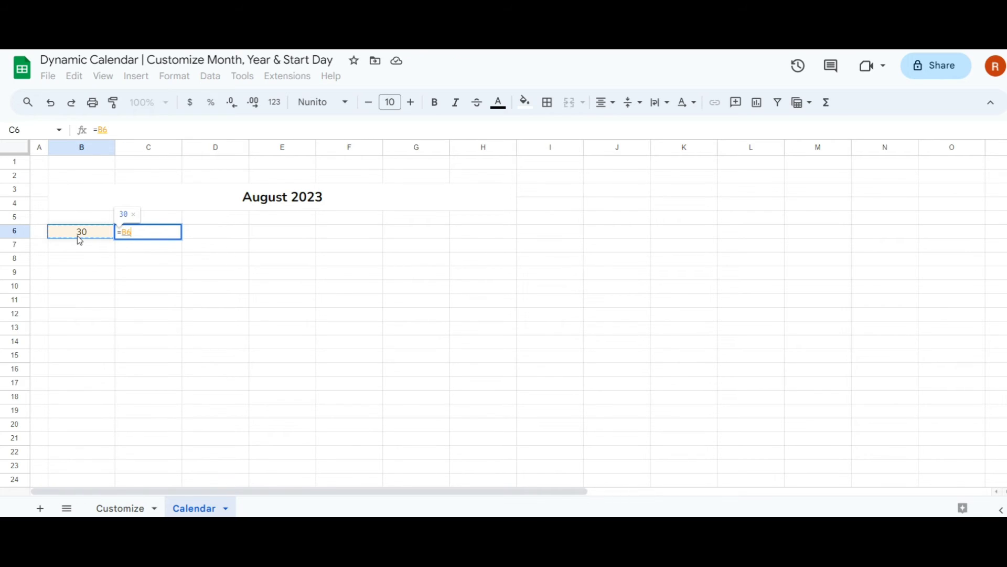
text(+1)
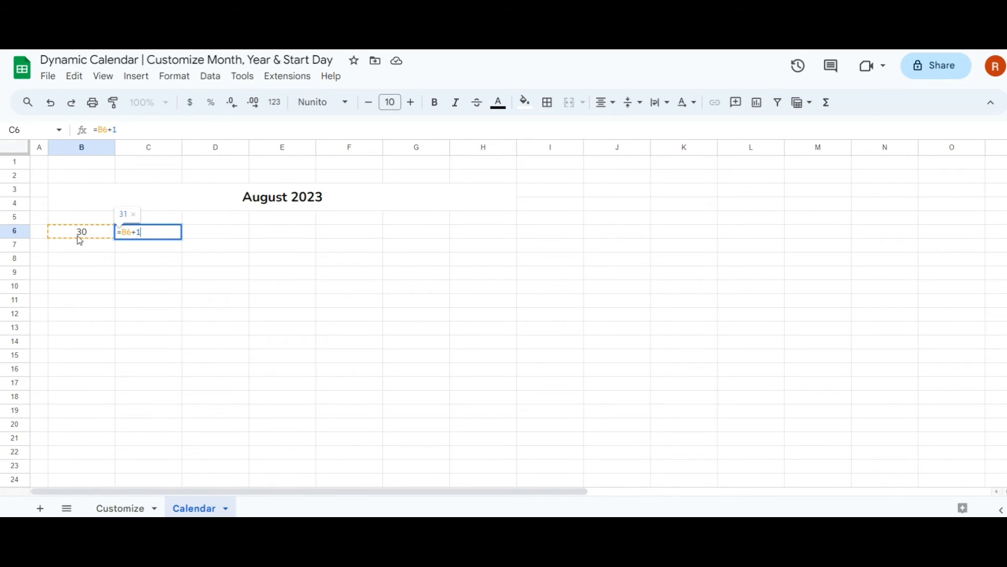
key(Return)
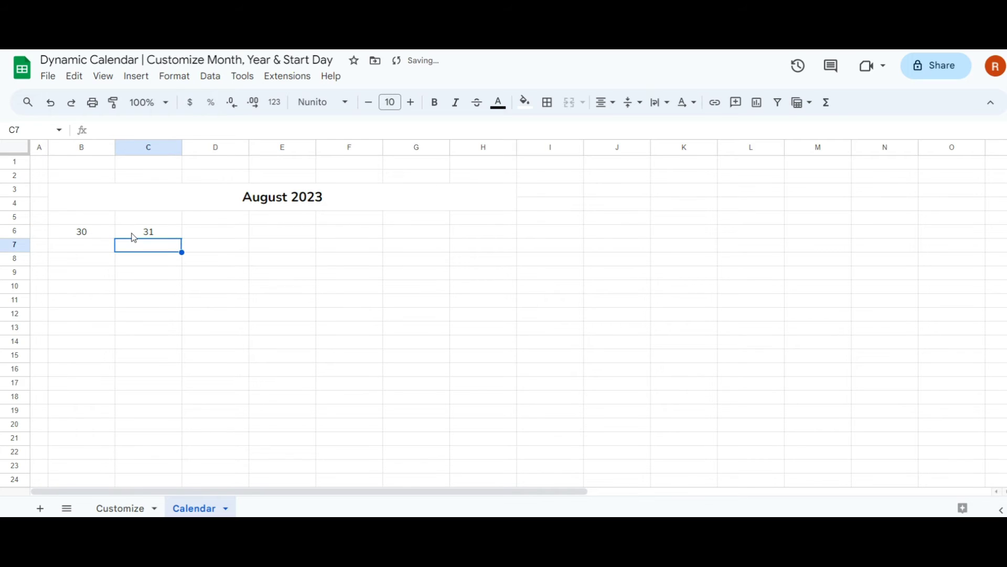
click(131, 233)
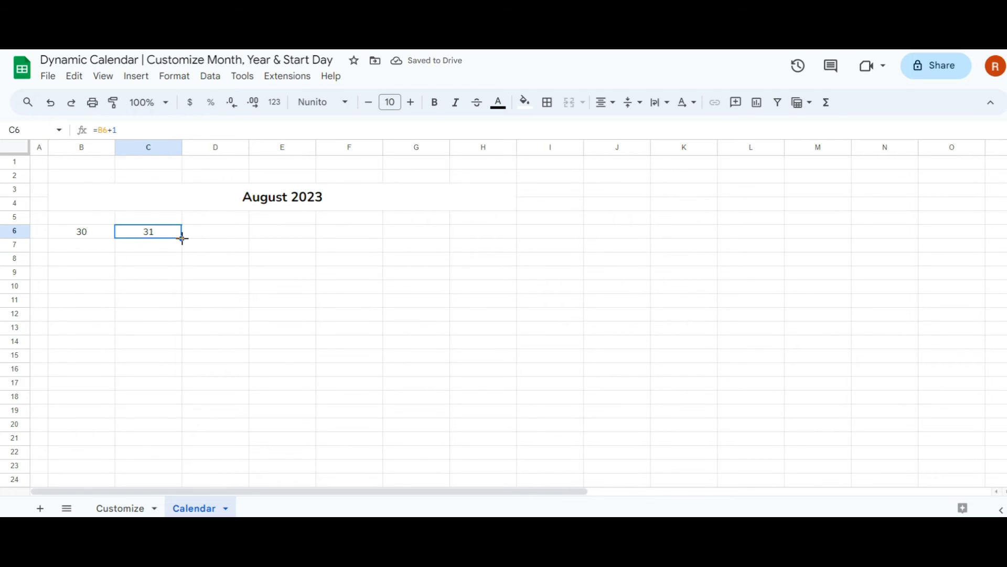
drag(182, 238, 477, 240)
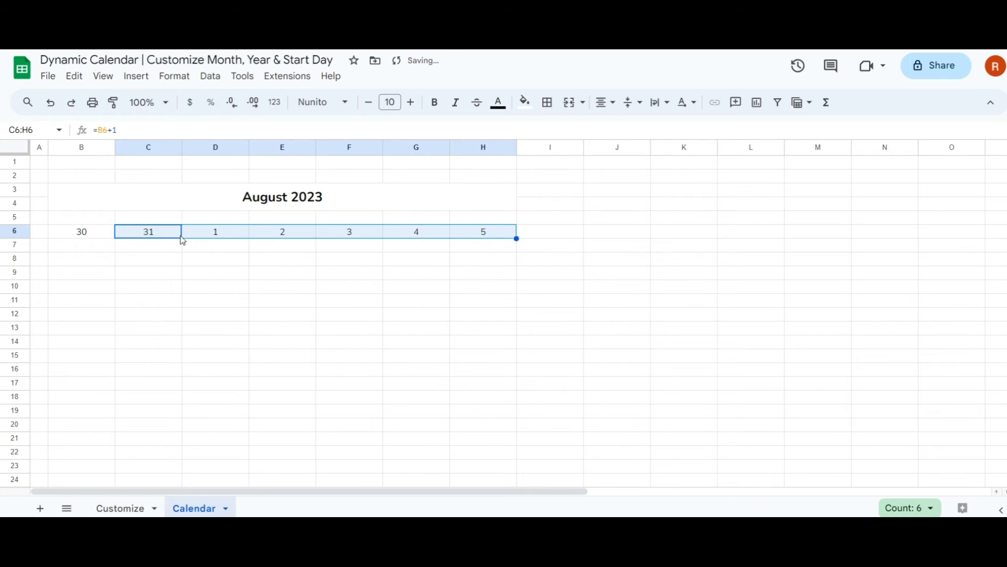
Step: Enter =B6+7 in B7 to calculate the first date of the second week
click(88, 251)
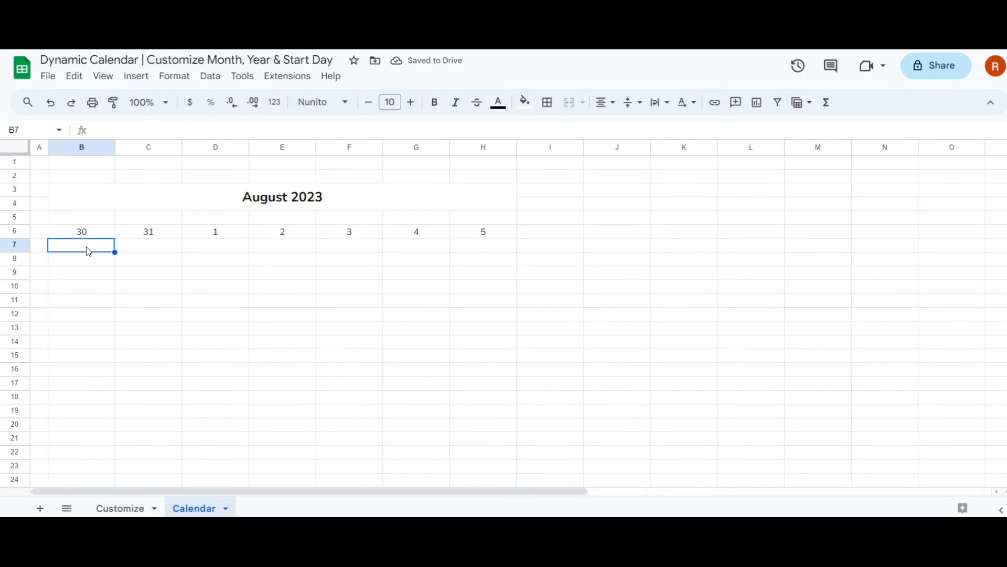
text(=)
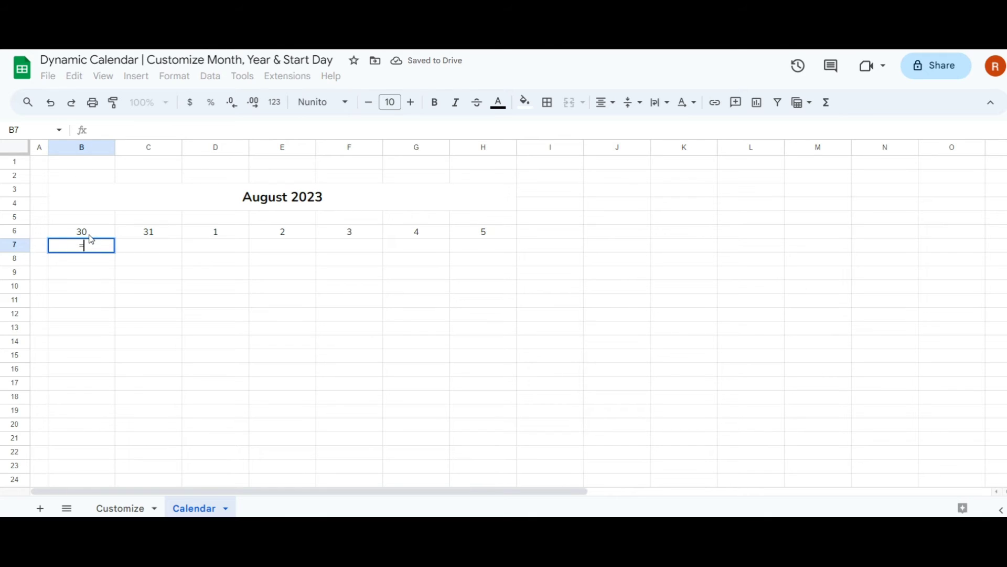
click(90, 235)
text(+7)
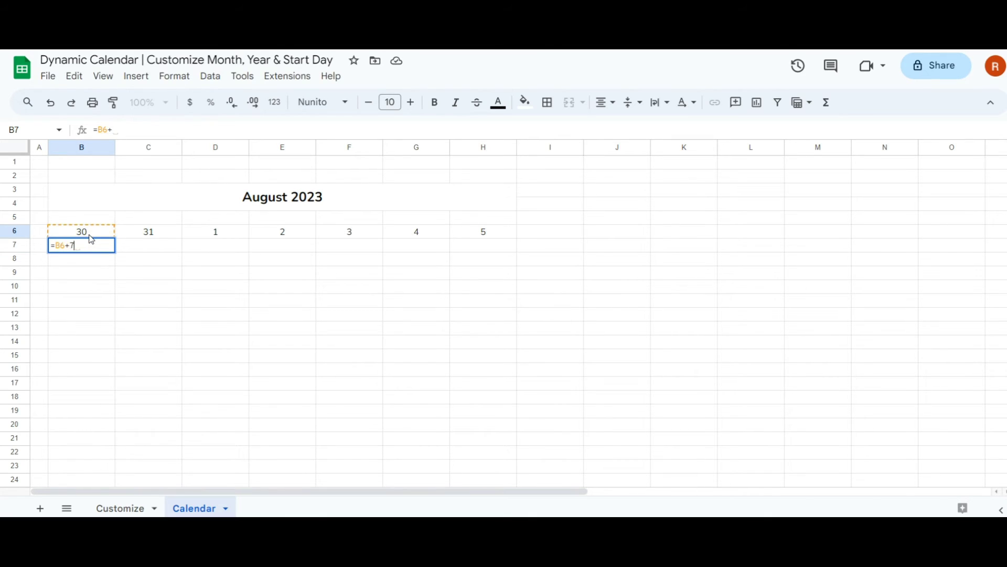
key(Return)
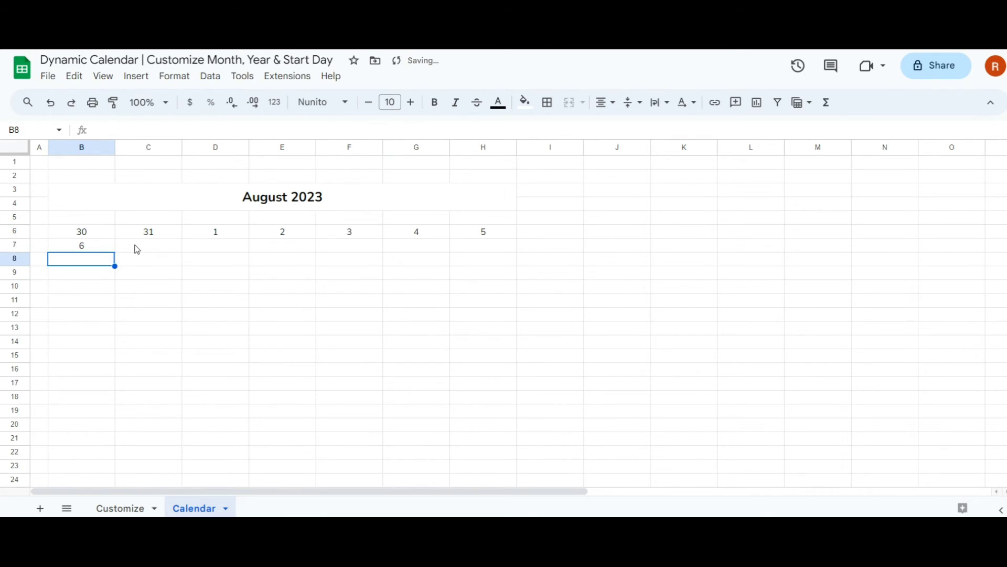
Step: Enter =B7+1 in C7 and fill the formula across to H7 to complete the second week
click(137, 249)
text(=)
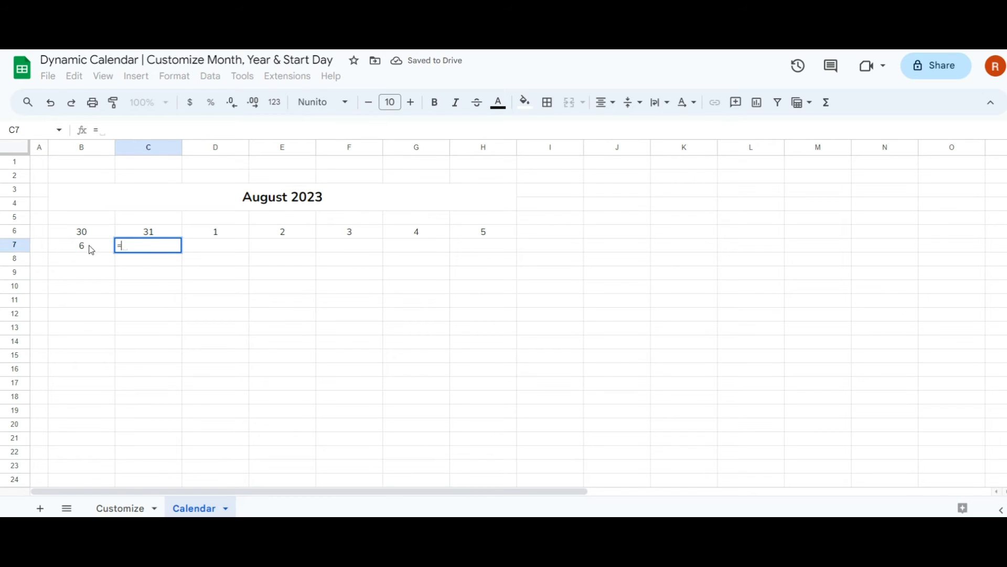
click(91, 249)
text(+1)
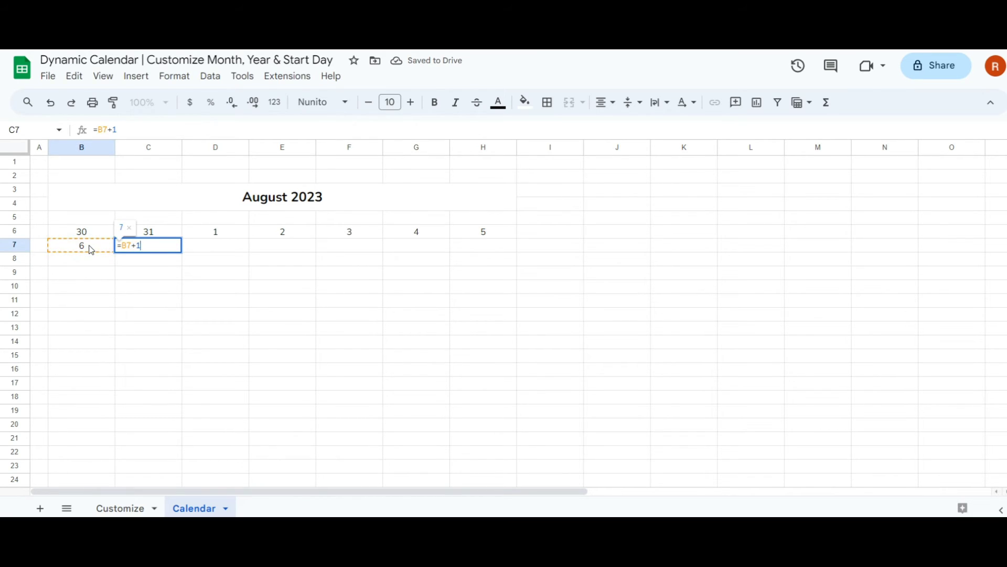
key(Return)
click(136, 249)
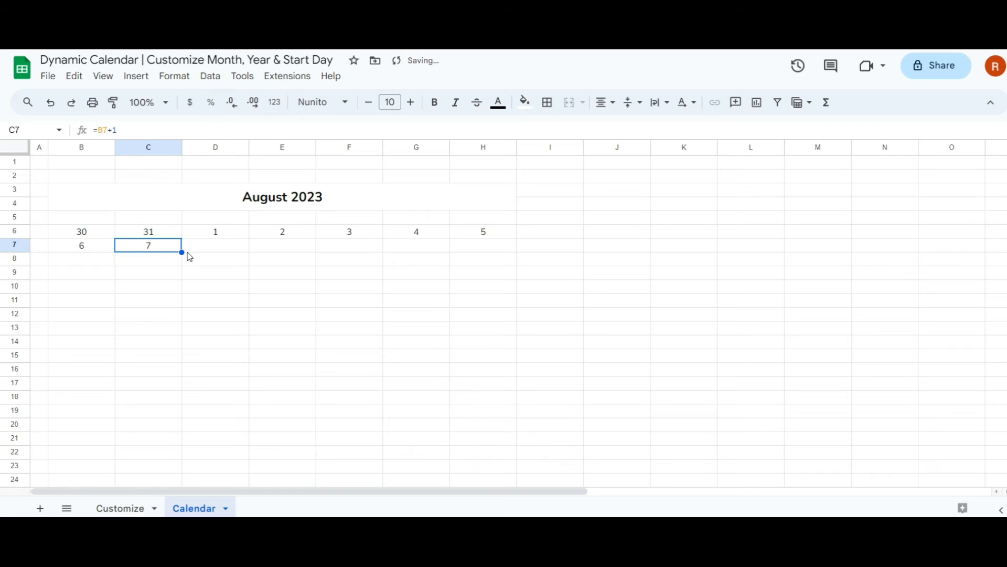
drag(182, 251, 467, 249)
Step: Build the third week with =B7+7 in B8 and =B8+1 in C8, filling the latter across to H8
click(92, 255)
text(=B7+7)
key(Return)
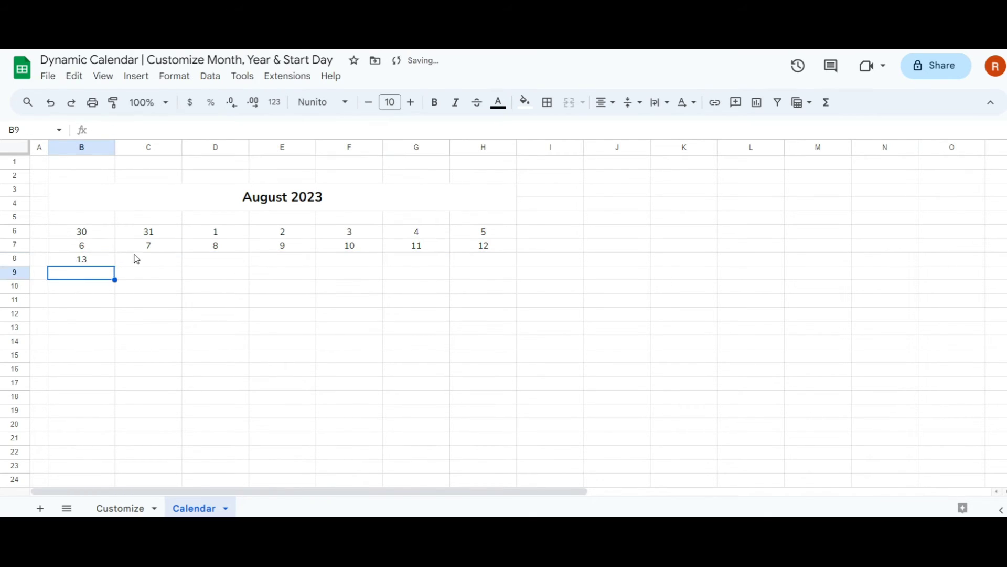
click(133, 259)
text(=B8+1)
key(Return)
drag(182, 266, 484, 265)
Step: Build the fourth week with =B8+7 in B9 and =B9+1 in C9, filling the latter across to H9
click(91, 280)
text(=B8+7)
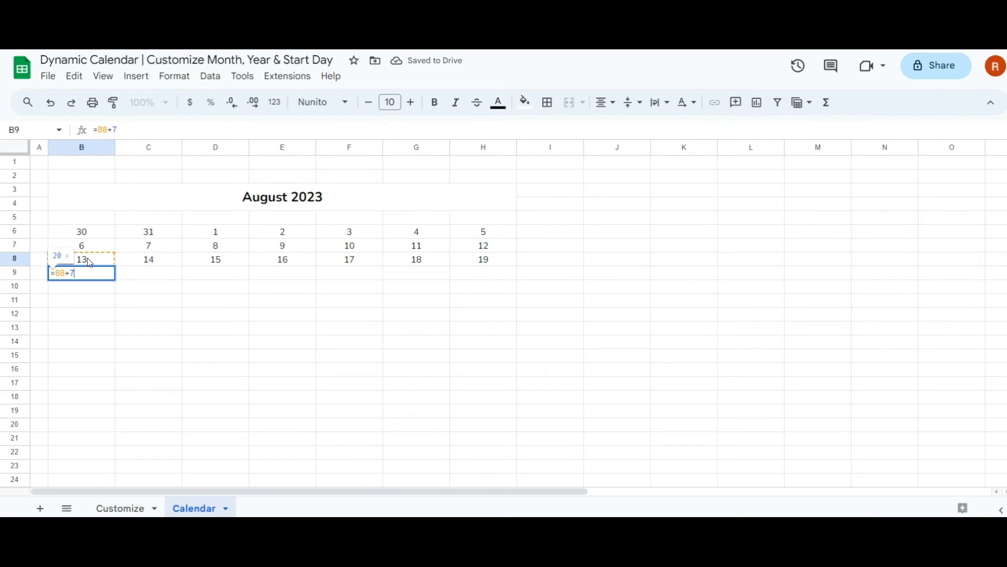
key(Return)
click(134, 271)
text(=B9+1)
key(Return)
drag(183, 279, 516, 279)
Step: Build the fifth week with =B9+7 in B10 and =B10+1 in C10, filling the latter across to H10
click(83, 286)
text(=B9+7)
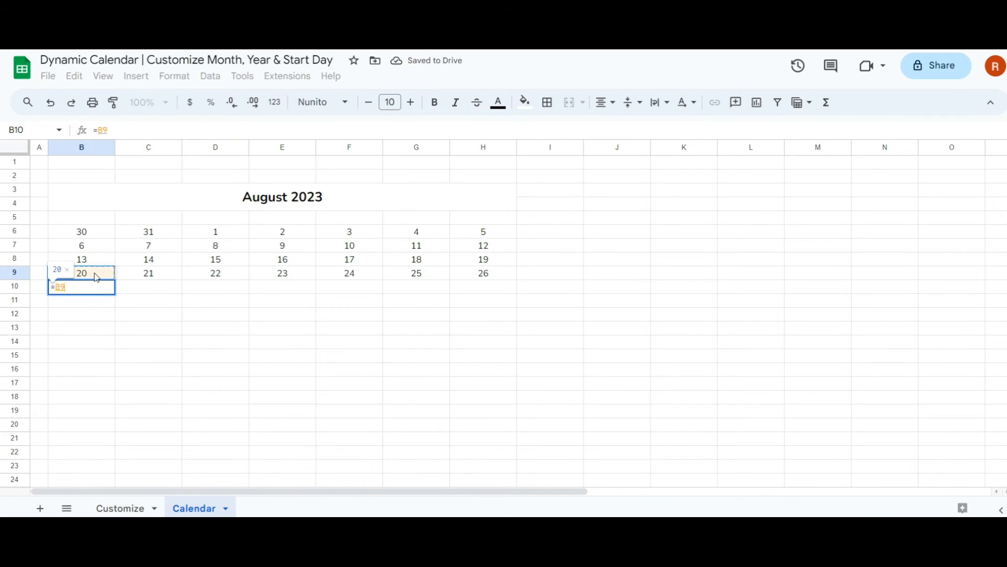
key(Return)
click(134, 286)
text(=B10+1)
key(Return)
drag(182, 294, 461, 293)
Step: Build the sixth week with =B10+7 in B11 and =B11+1 in C11, filling the latter across to H11
click(83, 300)
text(=B10+7)
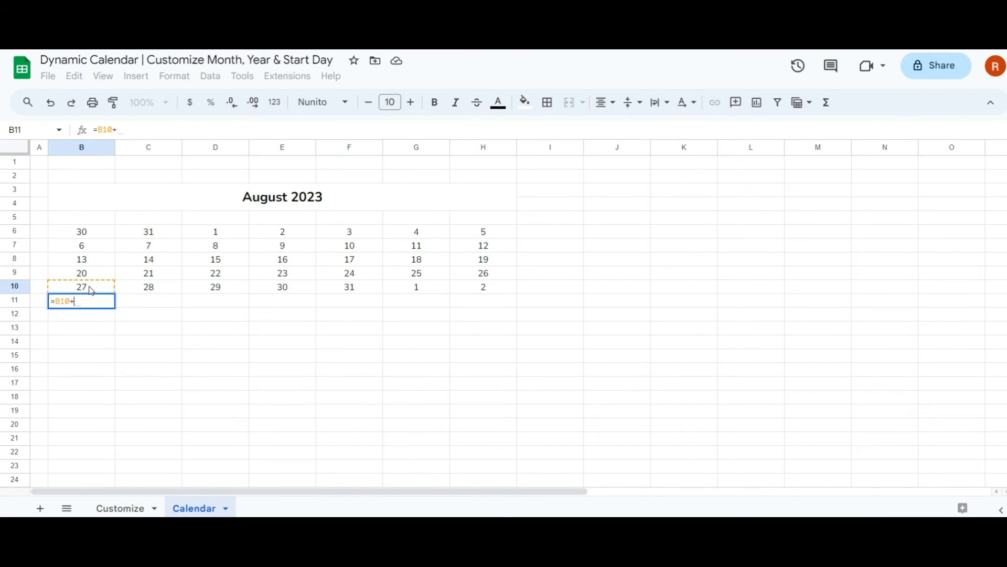
key(Return)
click(133, 300)
text(=B11+1)
key(Return)
drag(182, 307, 517, 307)
drag(101, 236, 465, 308)
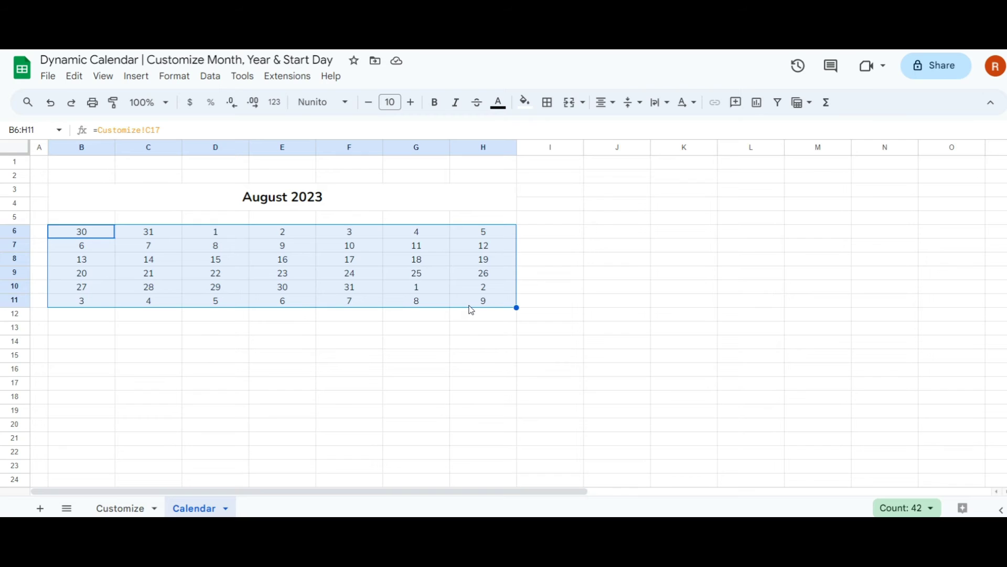
Step: Enter =B6 in B5 to reference the first date for the weekday header
click(86, 221)
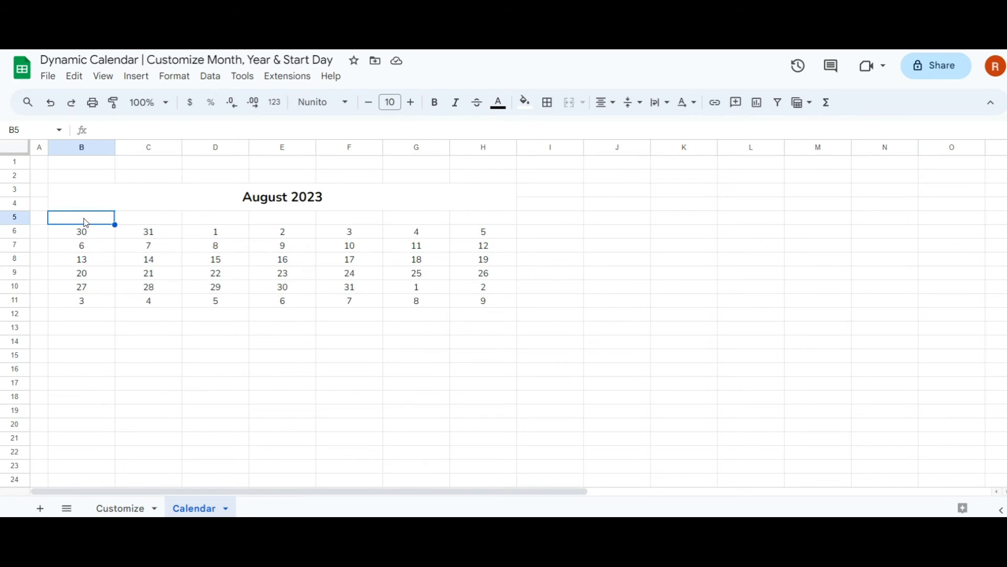
text(=)
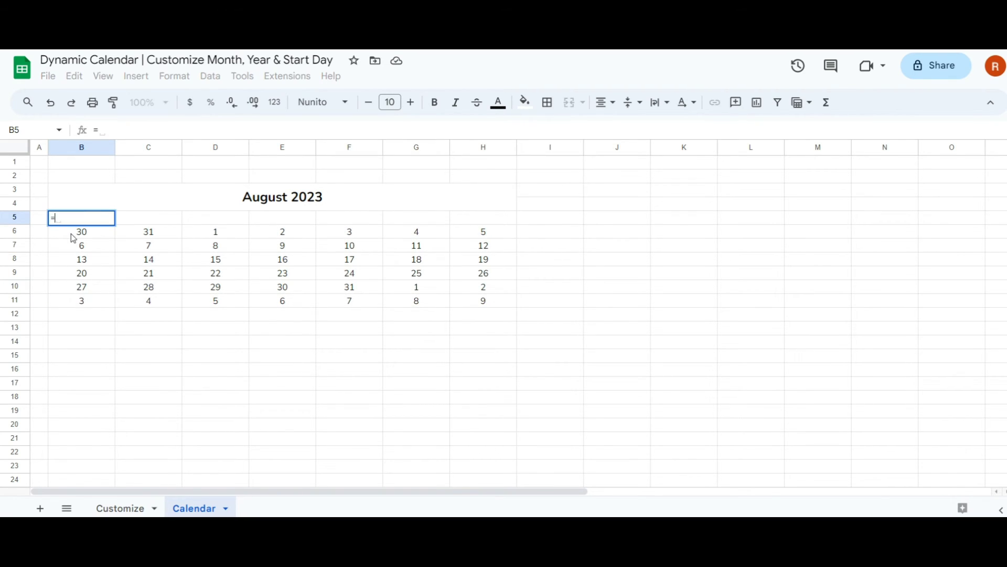
click(73, 239)
key(Return)
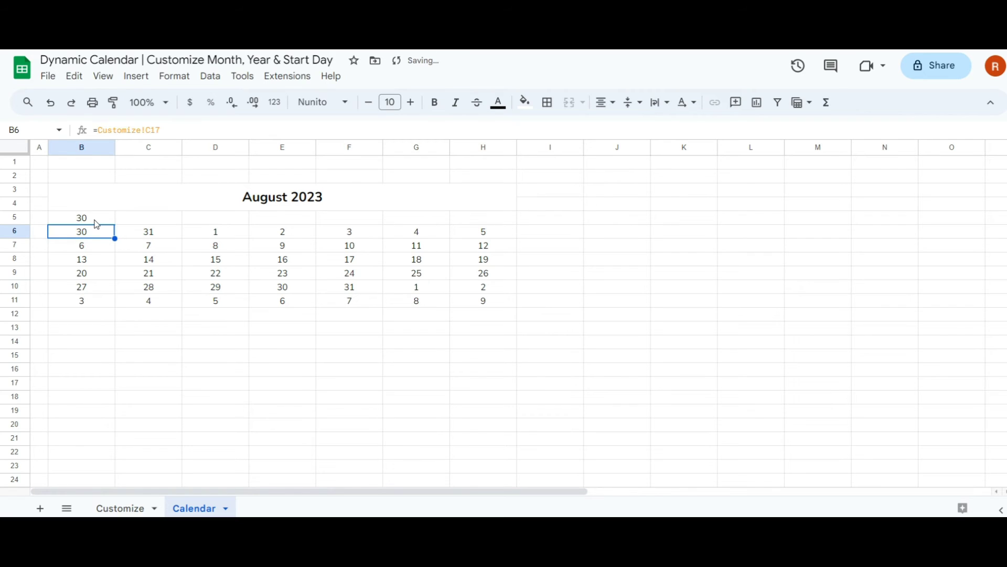
Step: Apply a custom date format showing the day as abbreviation (Tue) to B5 and fill it across to H5
click(88, 220)
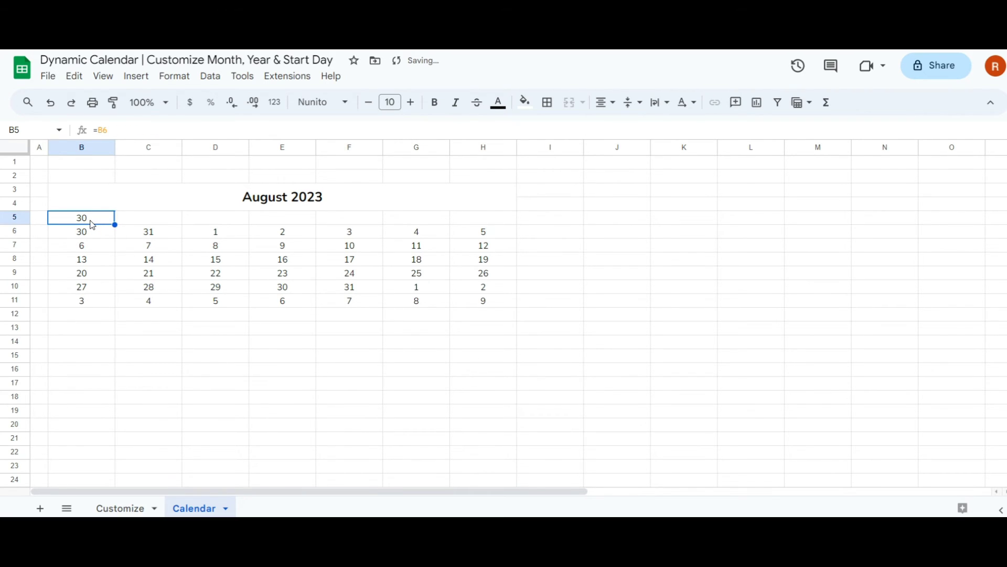
click(179, 82)
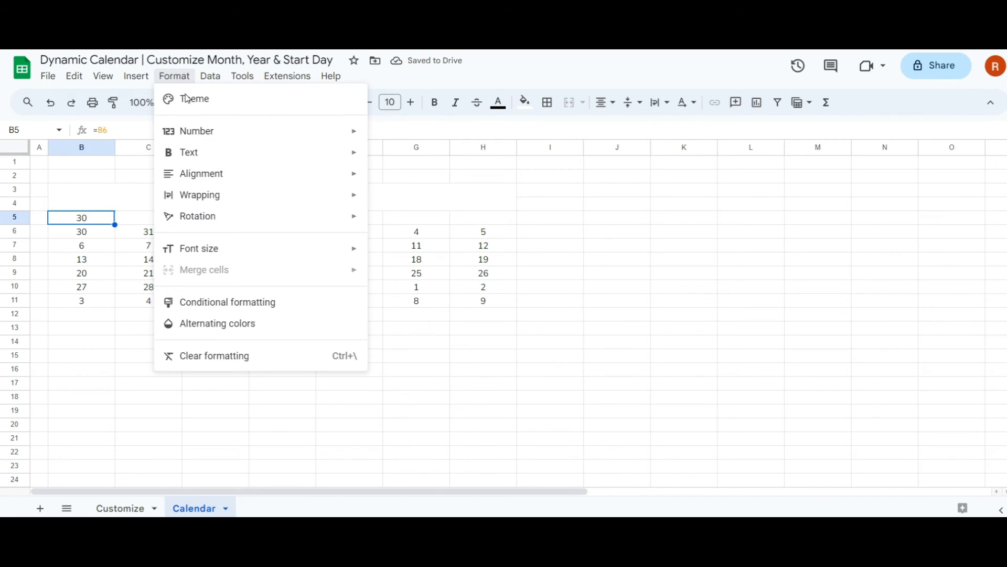
mouse_move(197, 141)
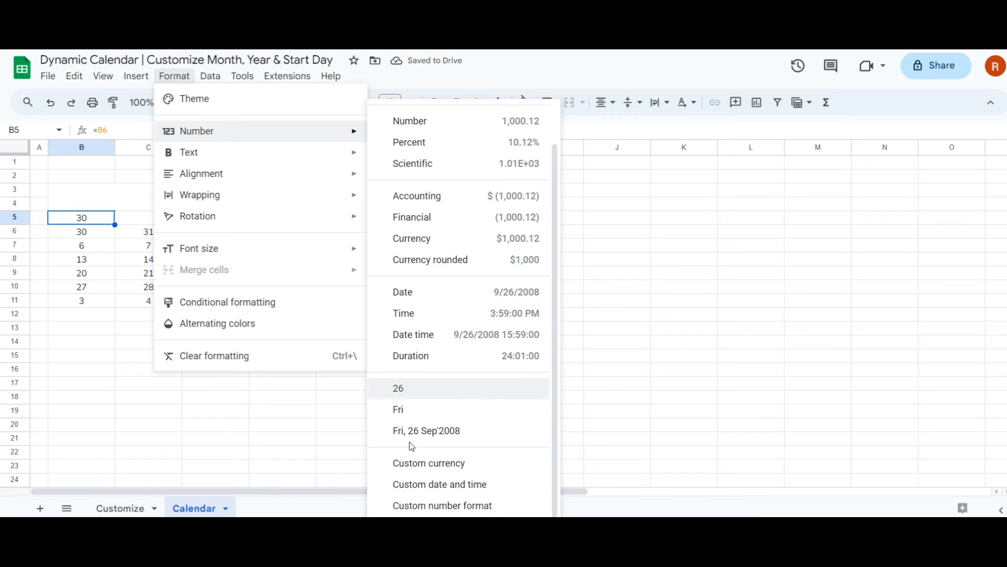
click(415, 485)
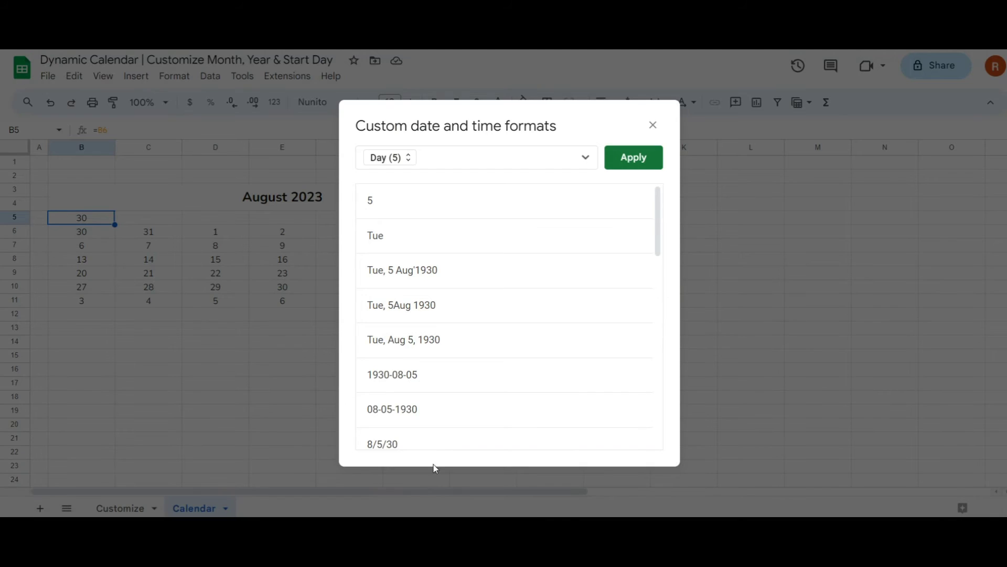
click(408, 166)
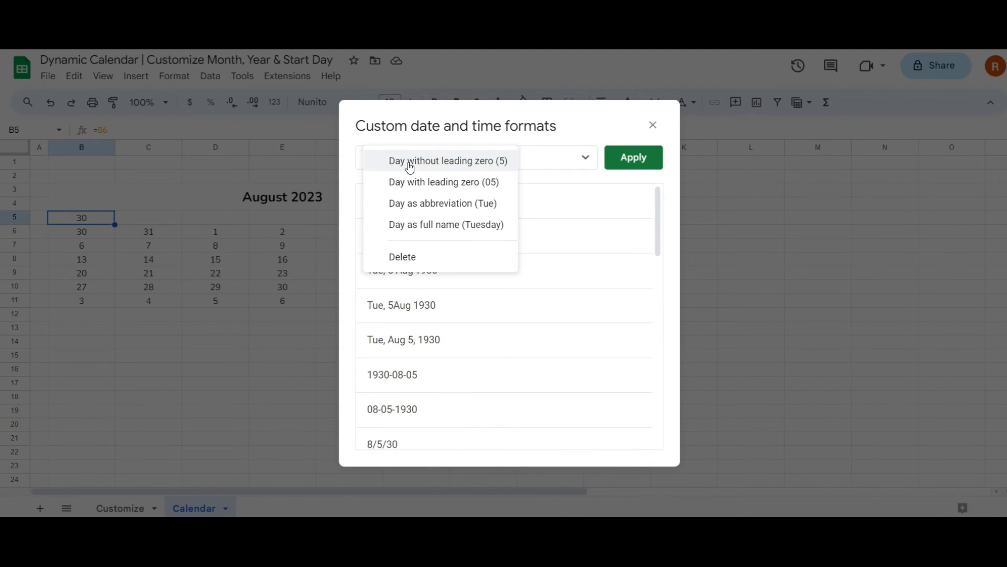
click(456, 209)
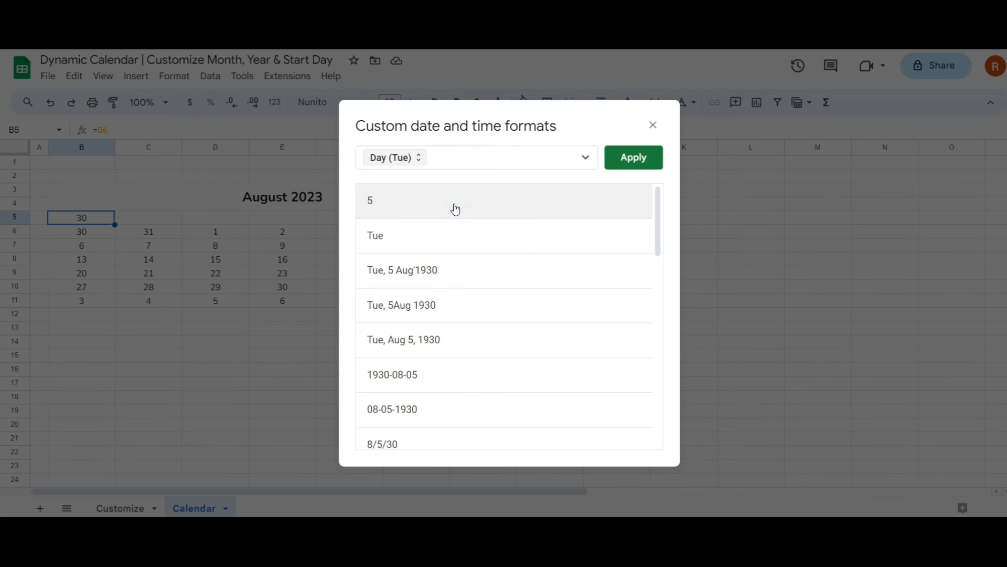
click(622, 163)
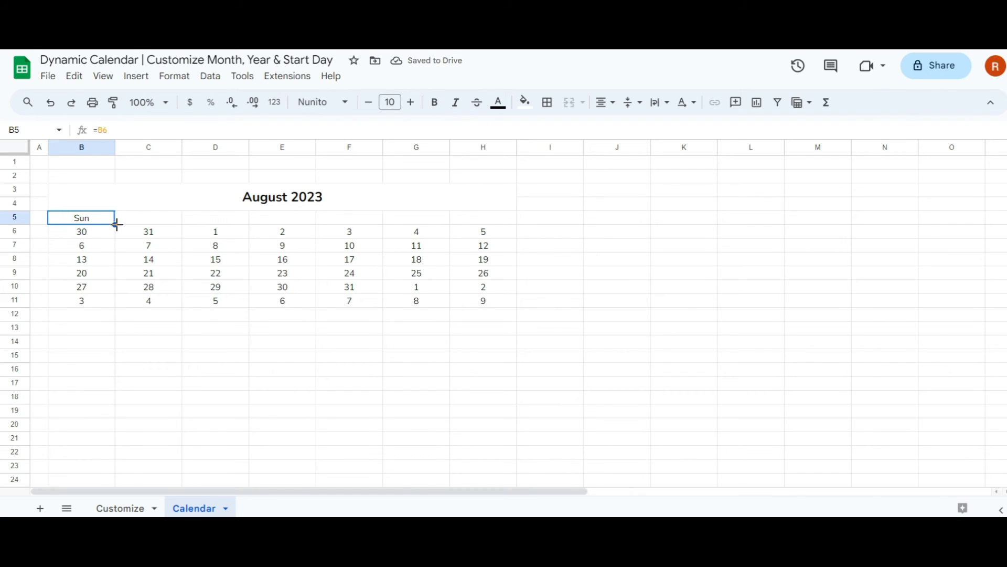
drag(116, 225, 477, 229)
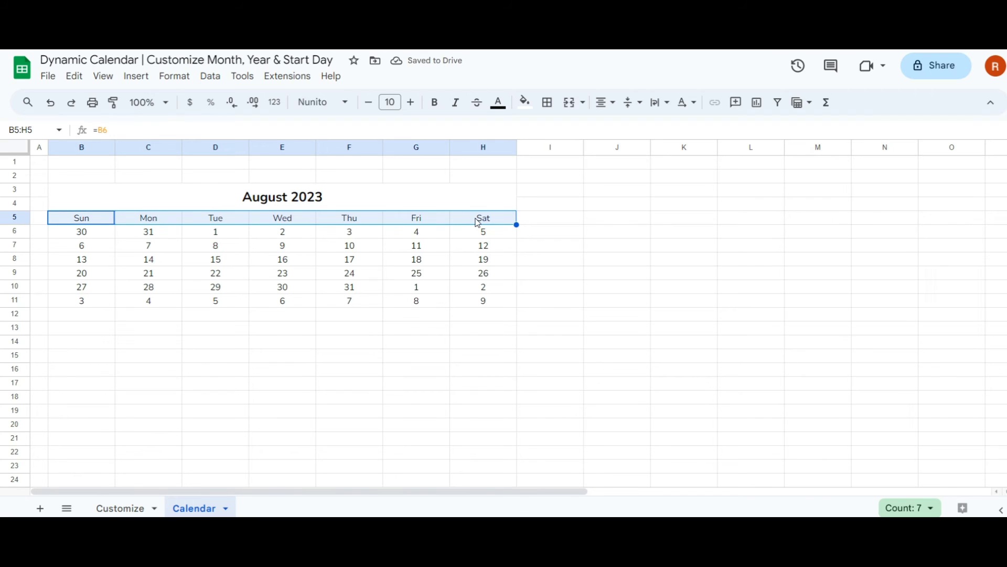
click(479, 206)
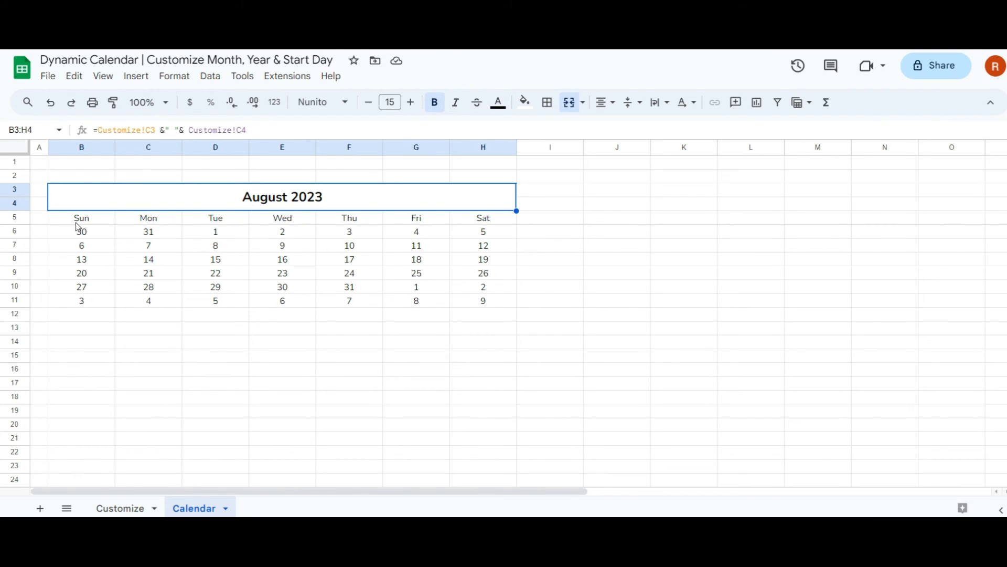
Step: Set the start Day in C5 of the Customize sheet to Monday and check the Calendar sheet
click(117, 509)
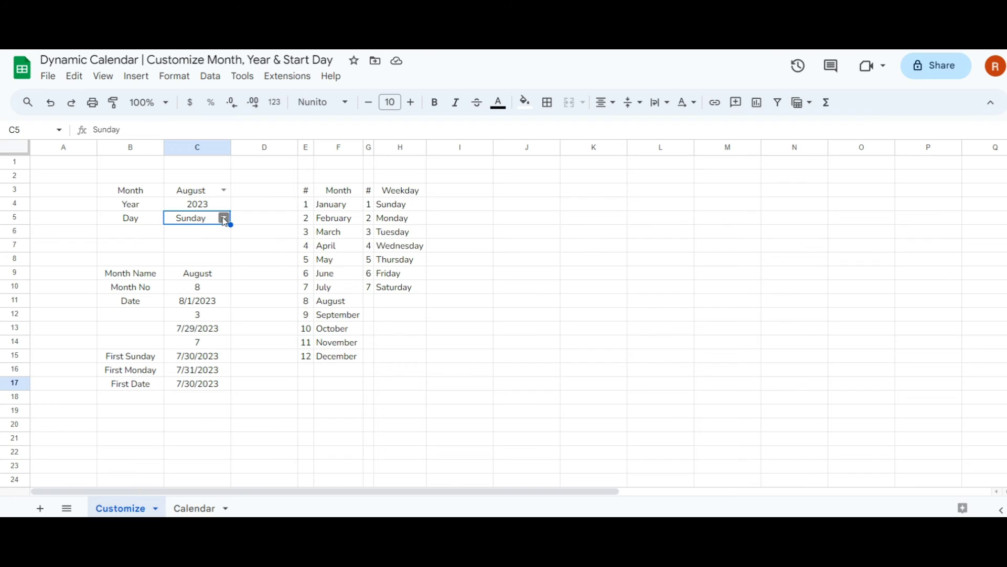
click(224, 218)
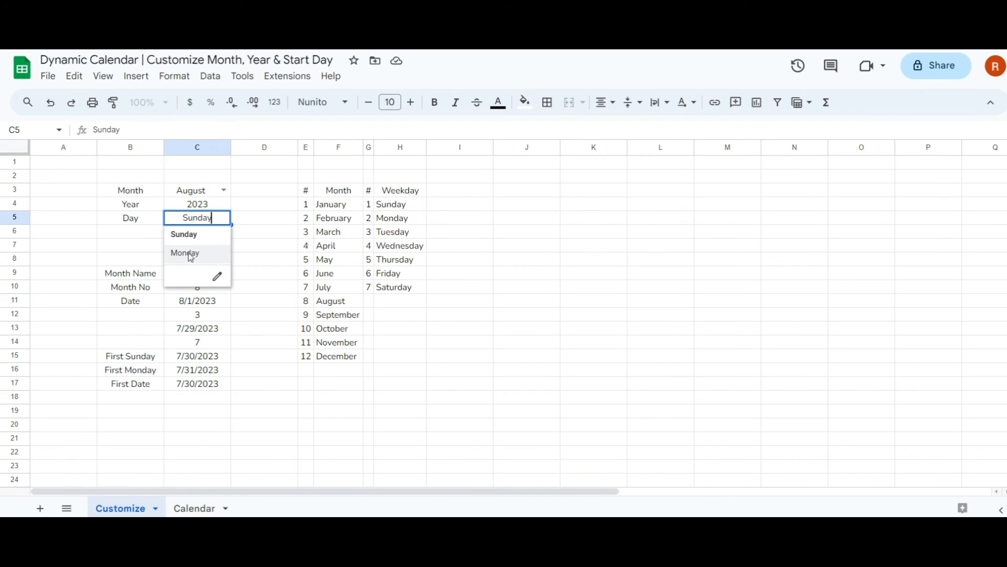
click(191, 254)
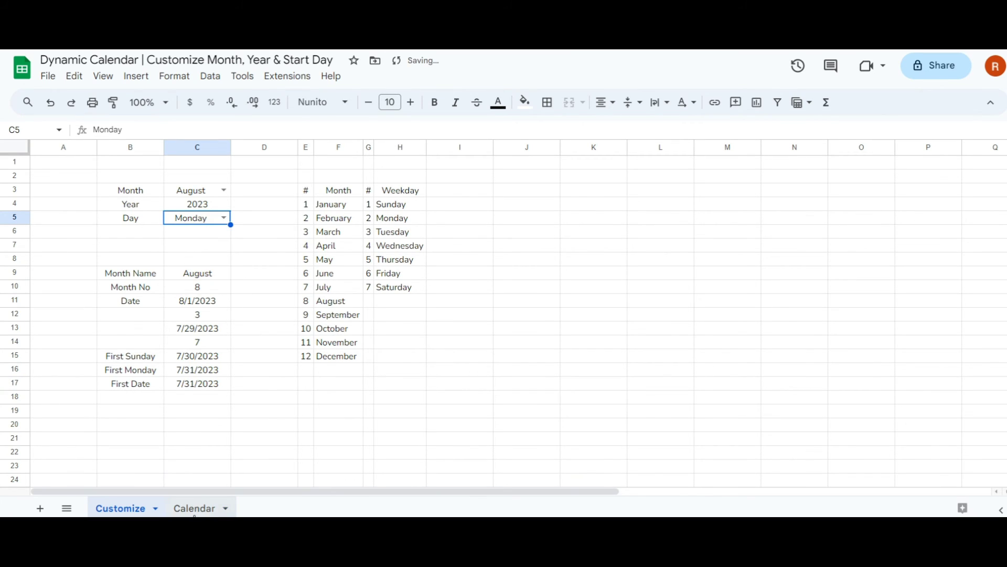
click(195, 509)
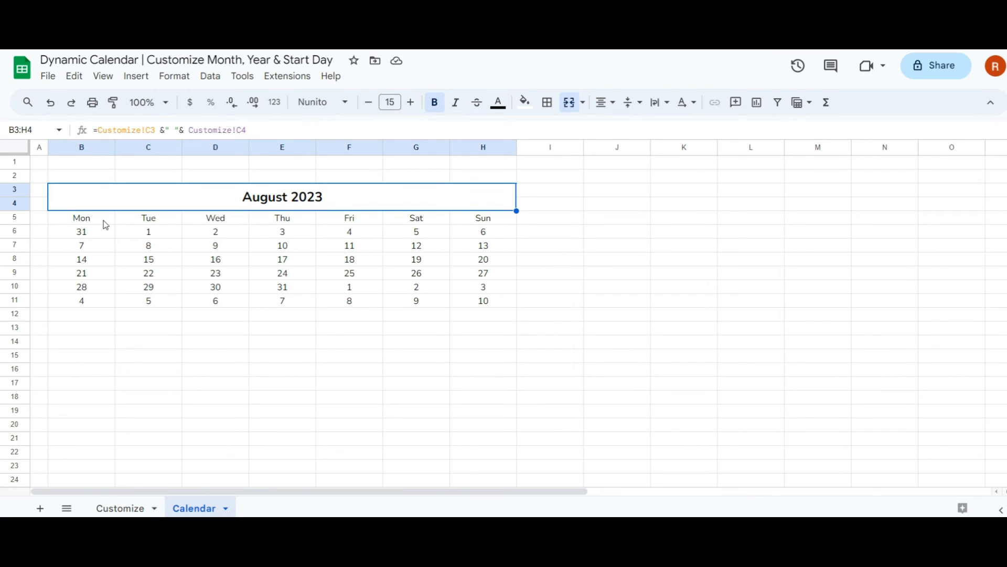
Step: Set the Month in C3 of the Customize sheet to January and return to the Calendar sheet
click(106, 510)
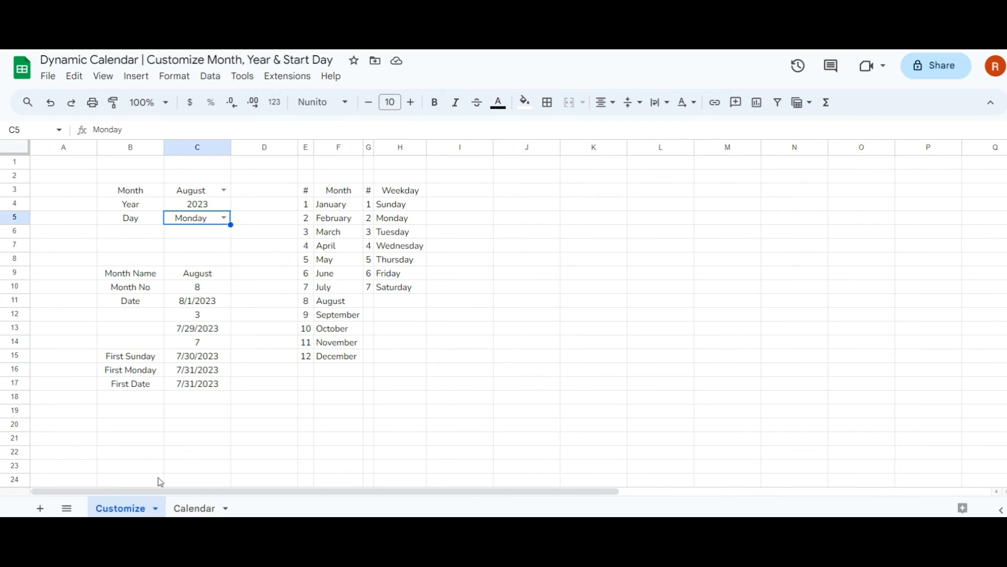
click(223, 190)
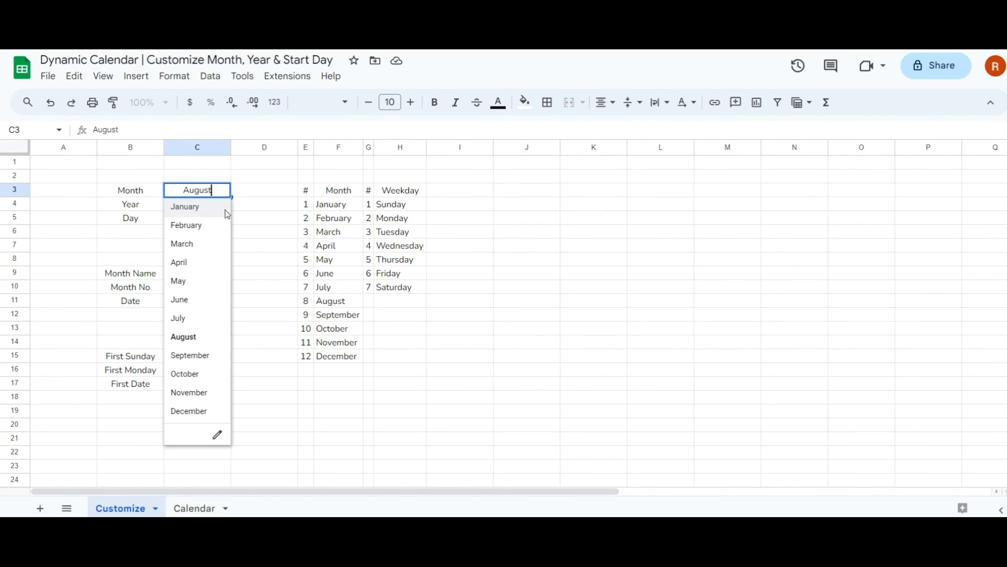
click(226, 209)
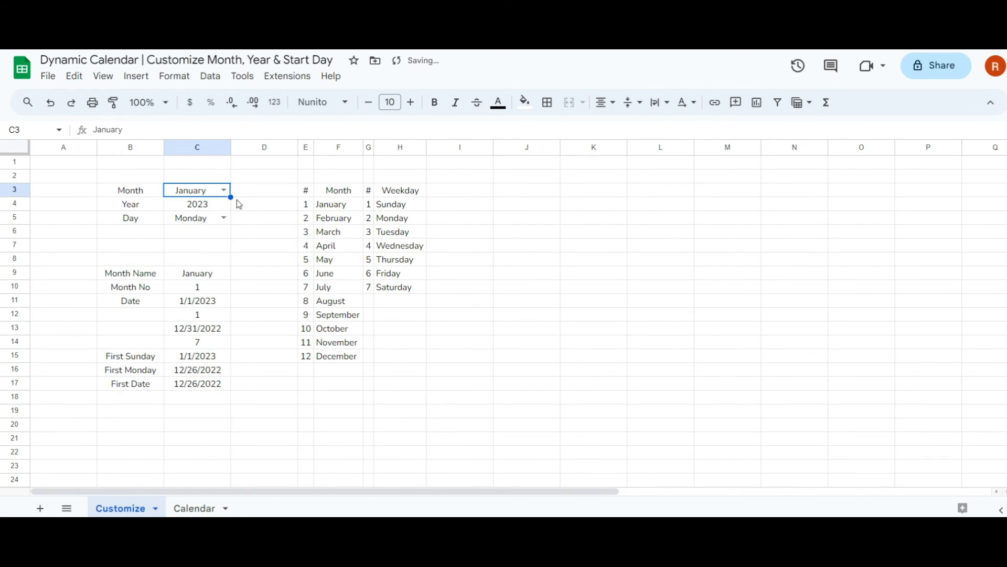
click(194, 508)
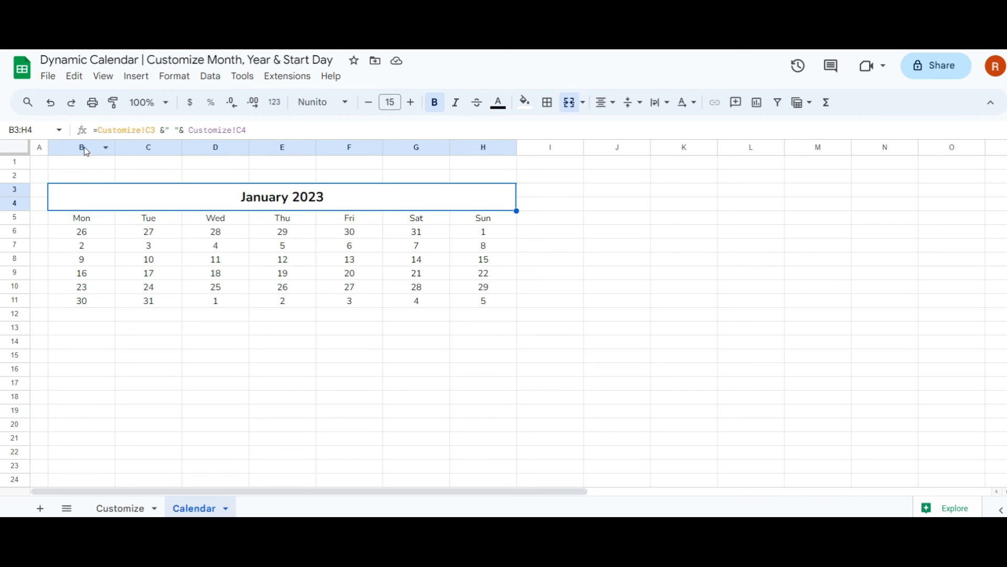
Step: Narrow columns B to H slightly and increase the height of rows 5 to 11 on the Calendar sheet
drag(86, 152, 483, 146)
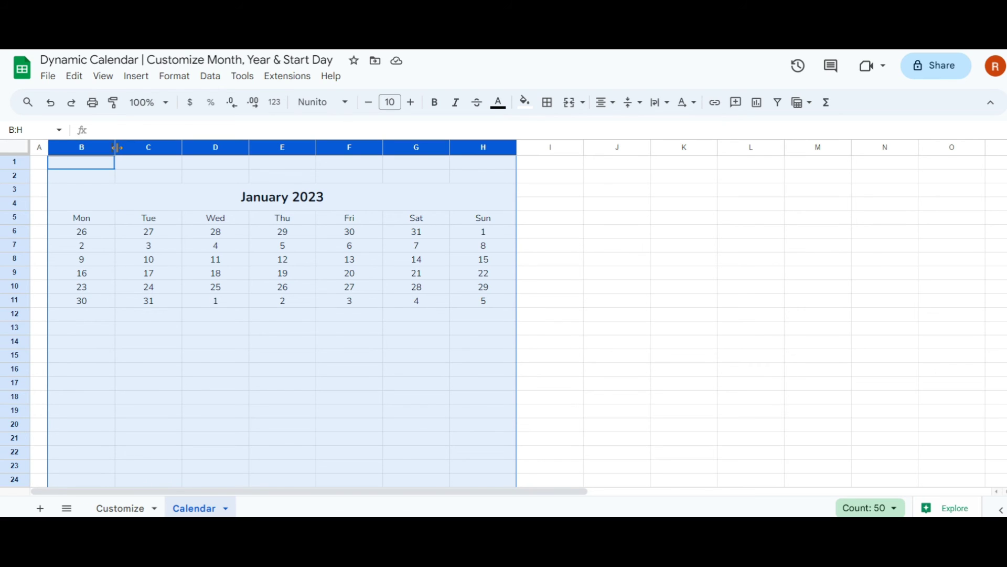
drag(116, 147, 109, 149)
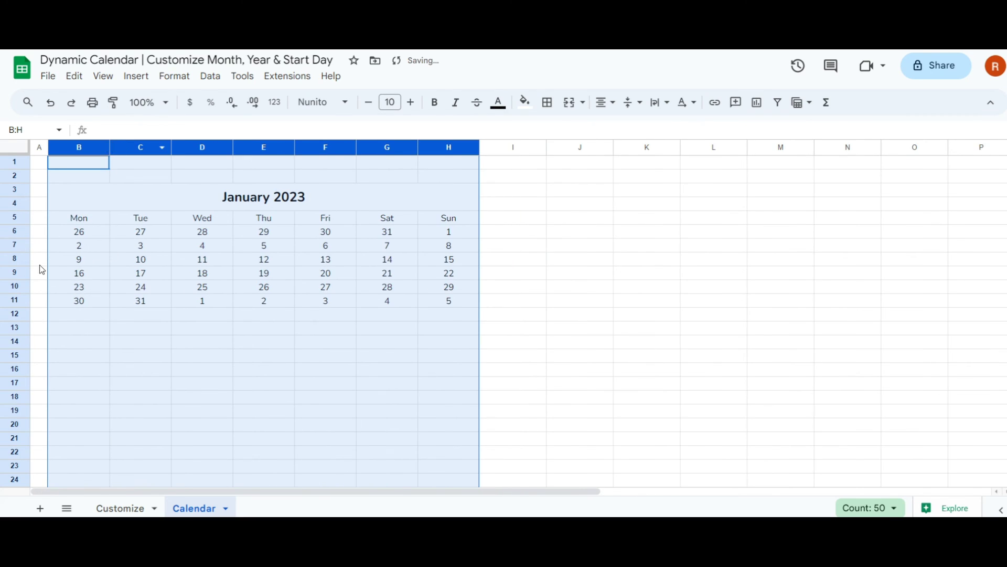
drag(15, 216, 13, 321)
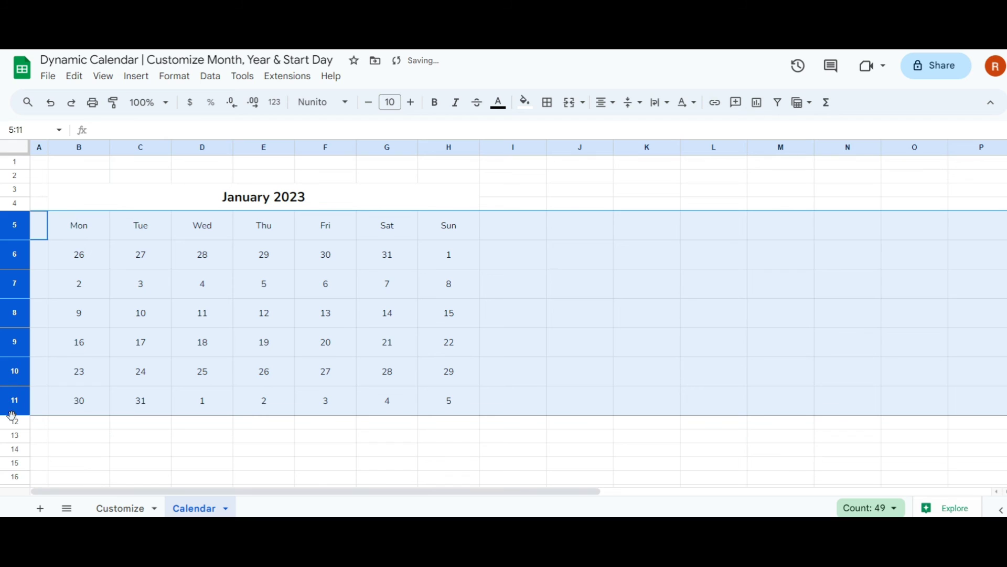
drag(13, 417, 11, 421)
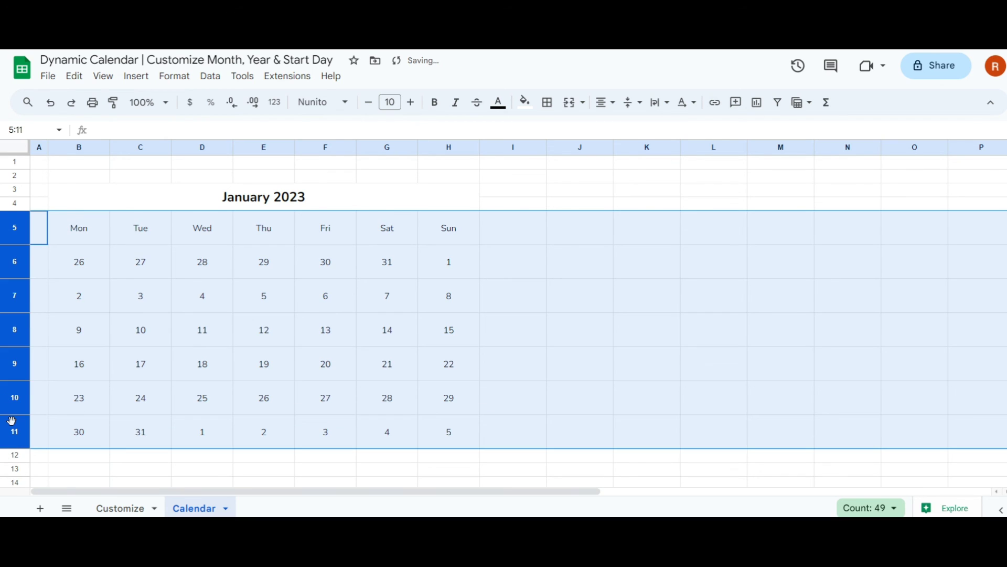
click(117, 205)
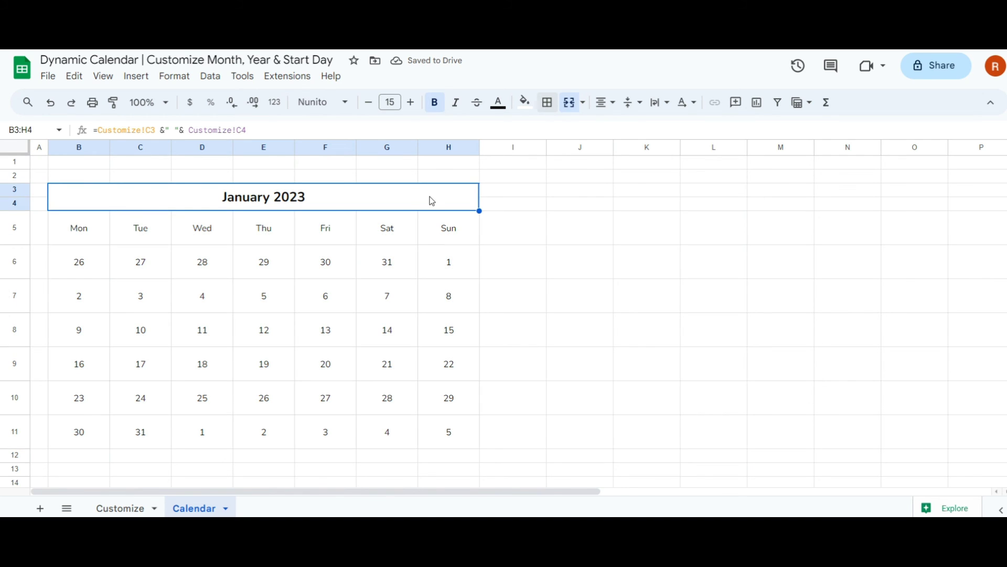
Step: Turn off the gridlines on the Calendar sheet
click(109, 78)
mouse_move(279, 104)
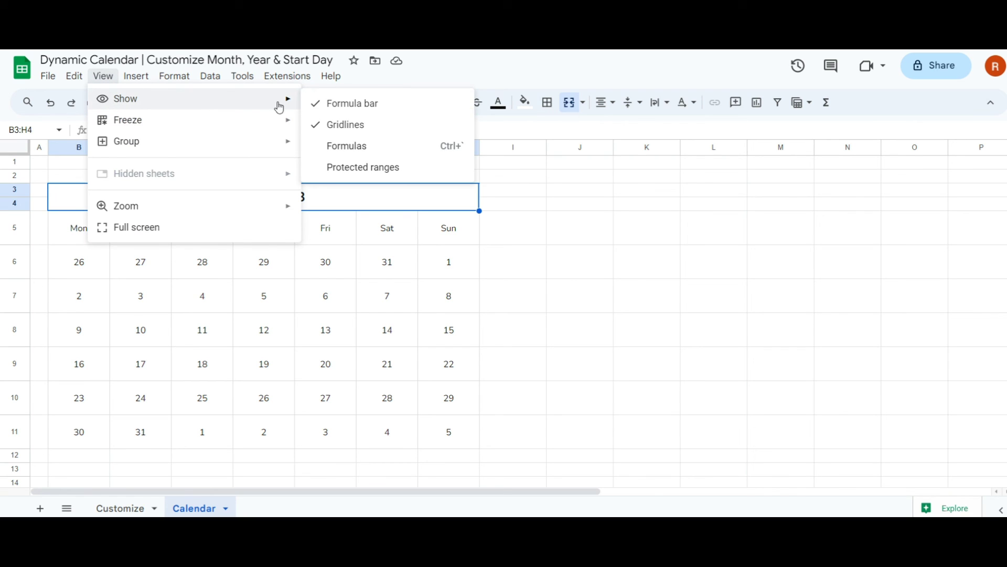
click(361, 125)
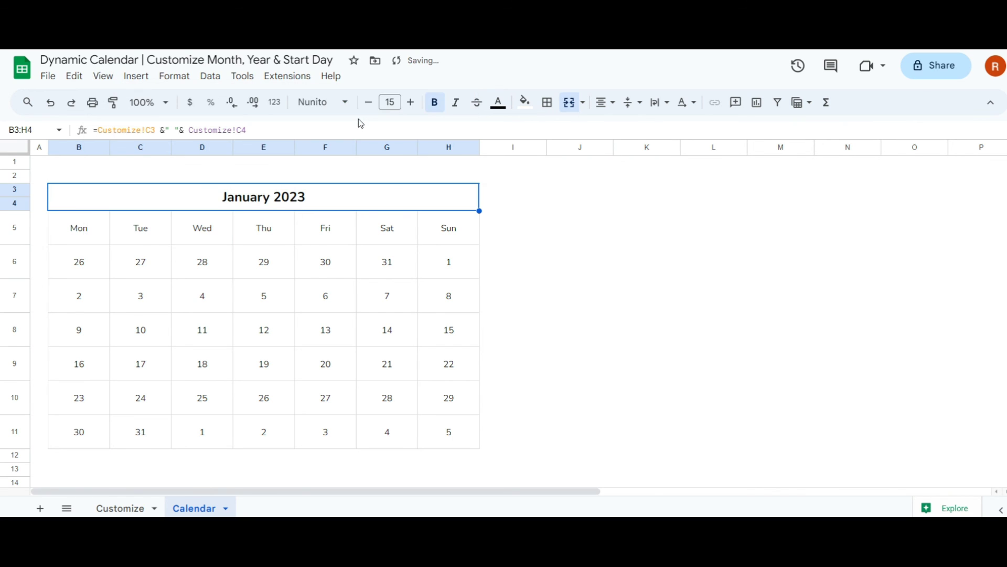
Step: Enlarge the font of the weekday headers in B5:H5 and reduce the font size of the dates in B6:H11
click(47, 164)
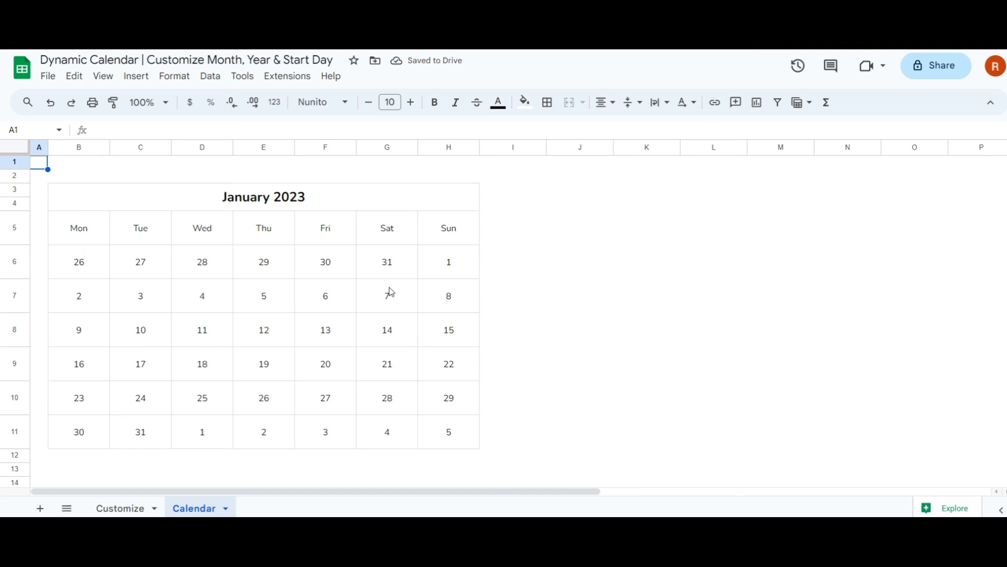
drag(71, 232, 425, 227)
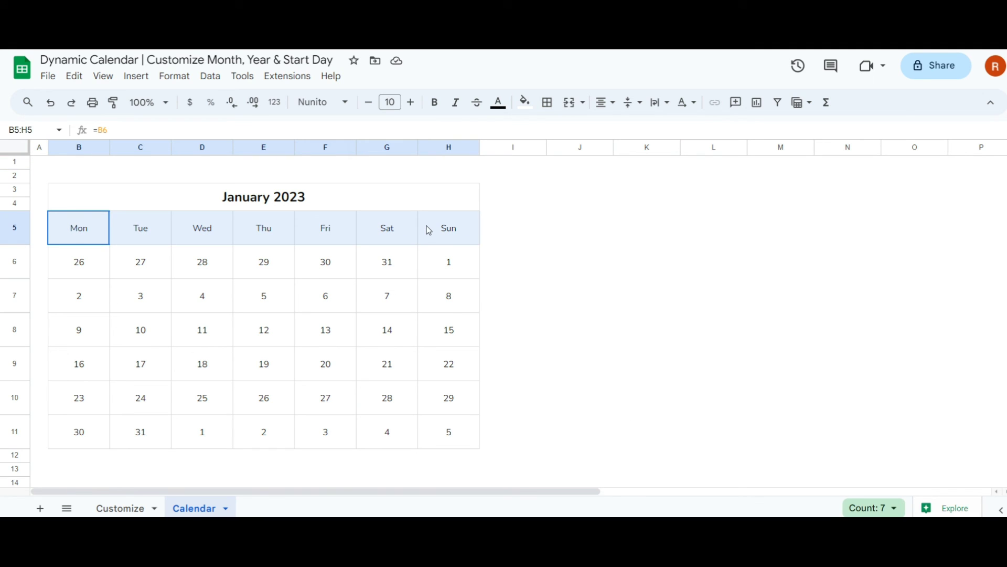
click(412, 103)
drag(87, 270, 449, 432)
click(369, 103)
click(240, 207)
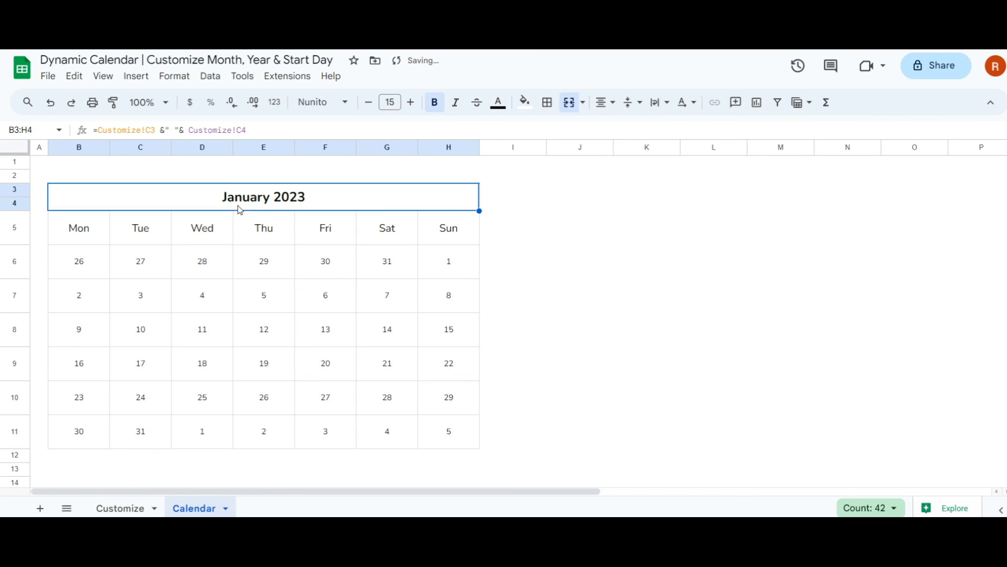
Step: Set the Month in C3 of the Customize sheet to August and return to the Calendar sheet
click(118, 509)
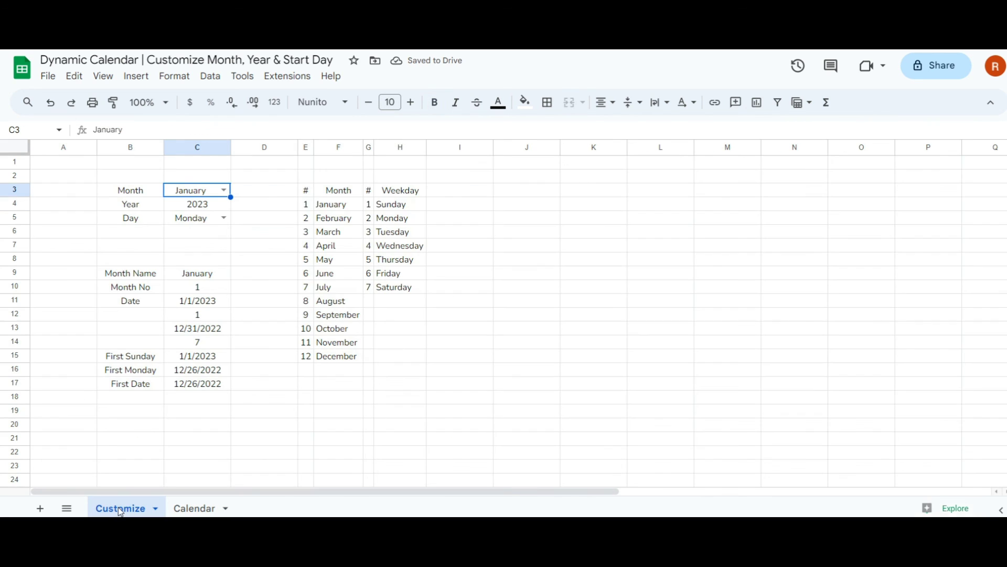
click(225, 190)
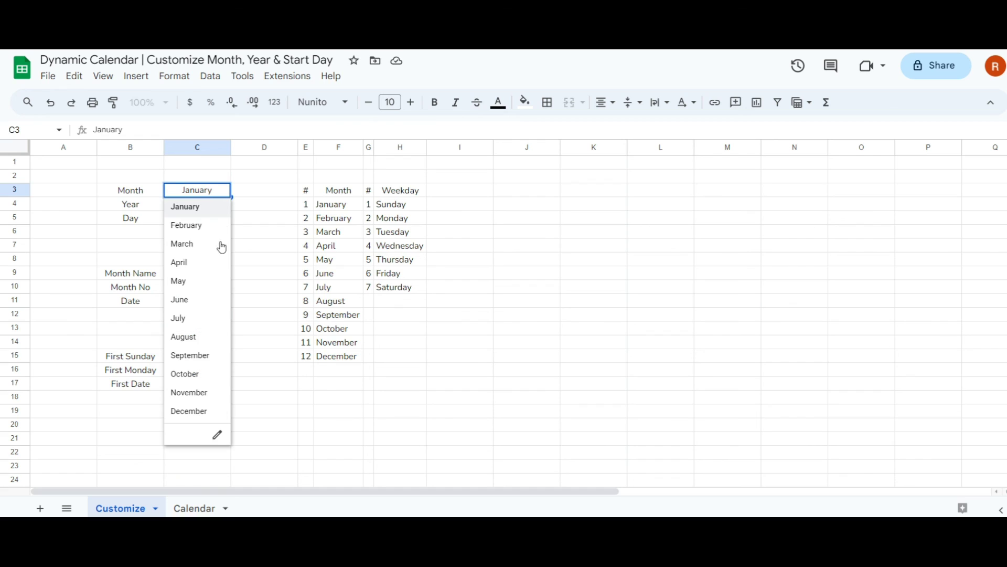
click(190, 338)
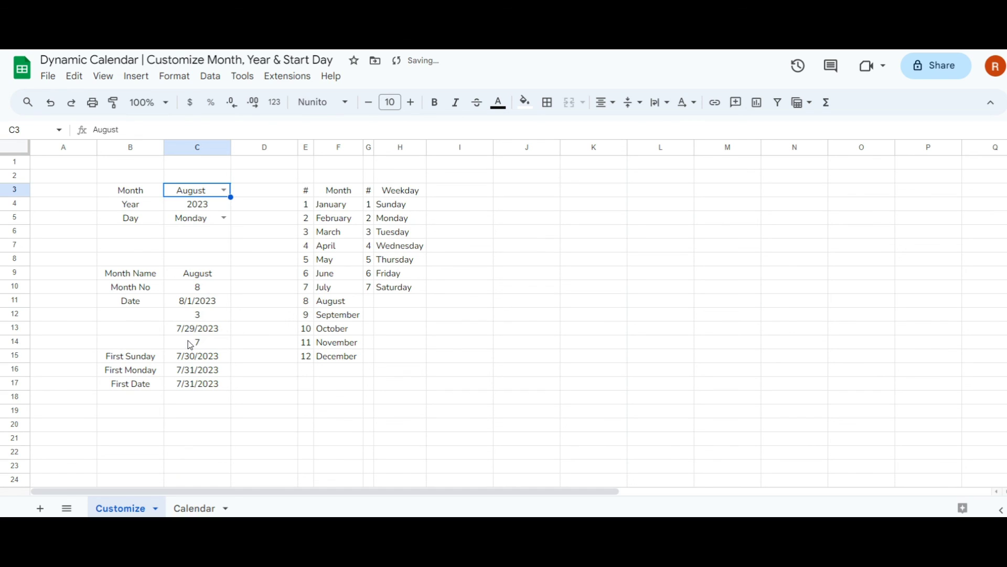
click(203, 513)
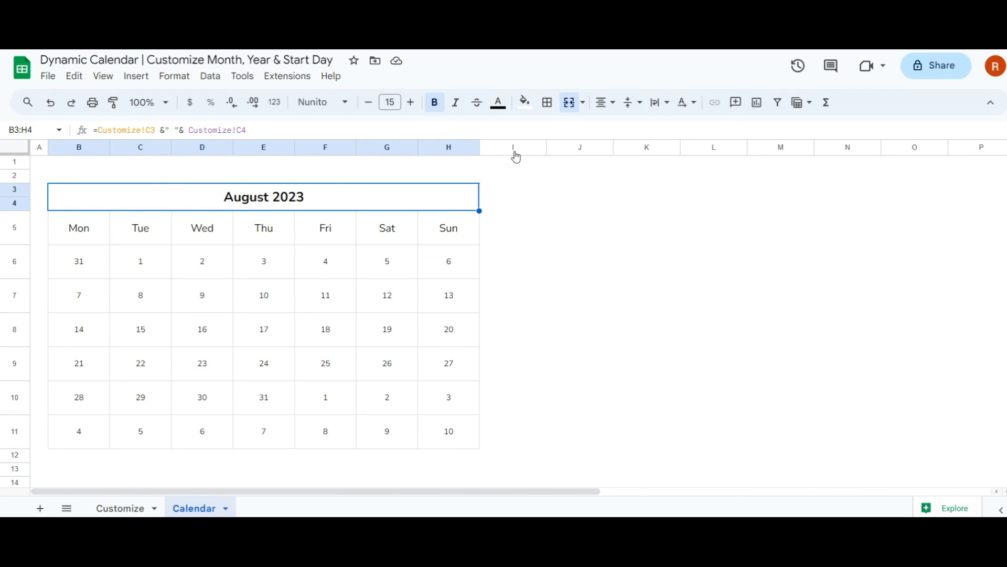
Step: Fill the month title B3:H4 with light green and the weekday header row B5:H5 with a paler green
click(525, 102)
click(588, 198)
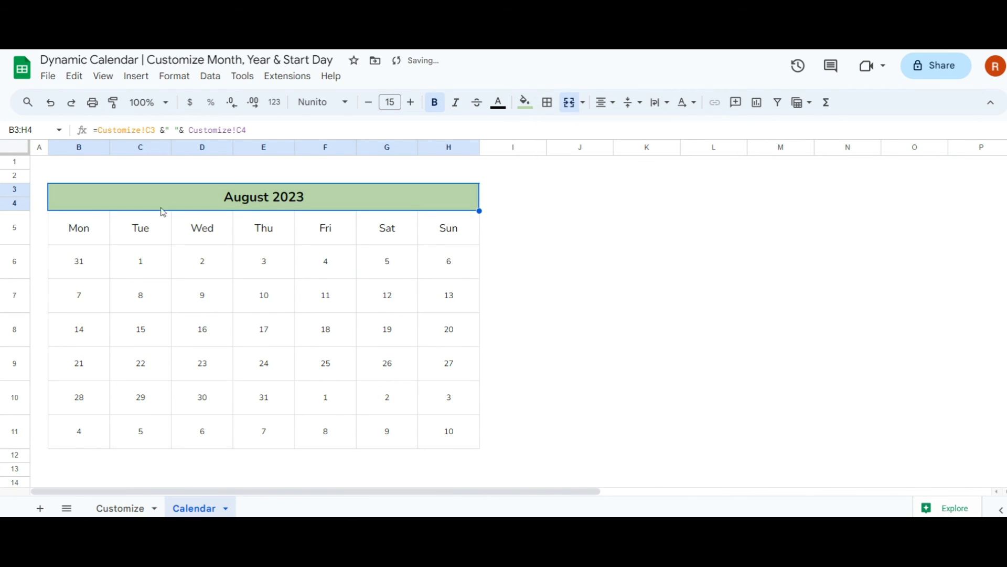
drag(79, 227, 404, 427)
click(525, 102)
click(590, 181)
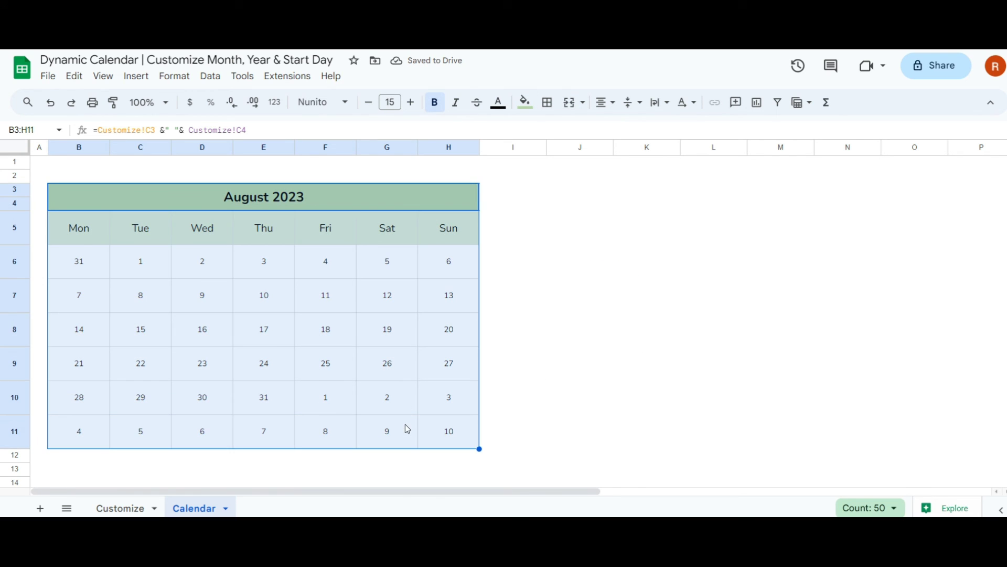
Step: Apply light green outer and inner borders to the whole calendar range B3:H11
click(548, 102)
click(672, 132)
click(732, 223)
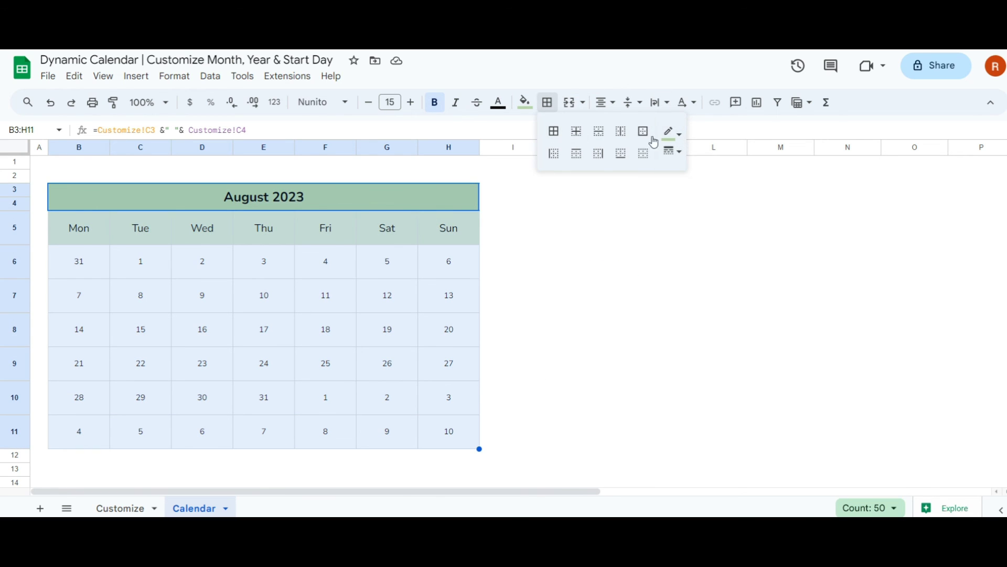
click(645, 132)
click(584, 133)
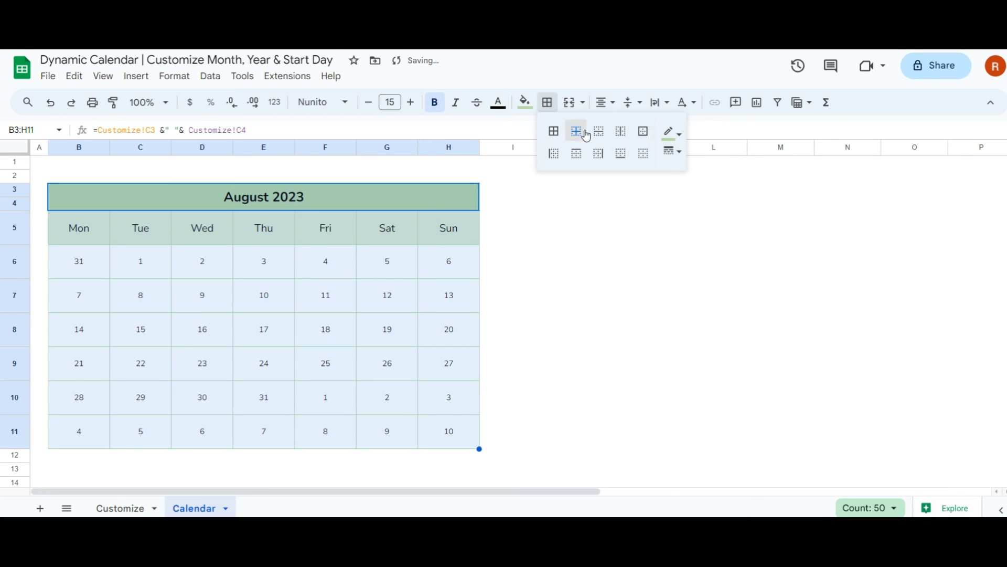
Step: Set the font size of the month title in B3:H4 to 18
click(410, 193)
click(411, 102)
click(411, 102)
click(411, 102)
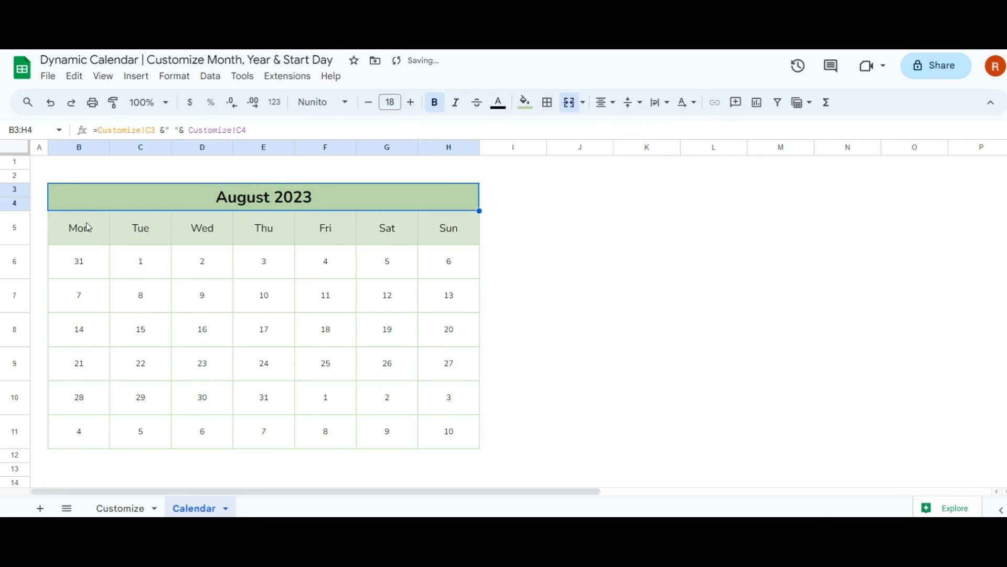
Step: Set the weekday headers in B5:H5 to font size 13 and reduce the height of row 5
drag(88, 226, 456, 229)
drag(14, 244, 15, 227)
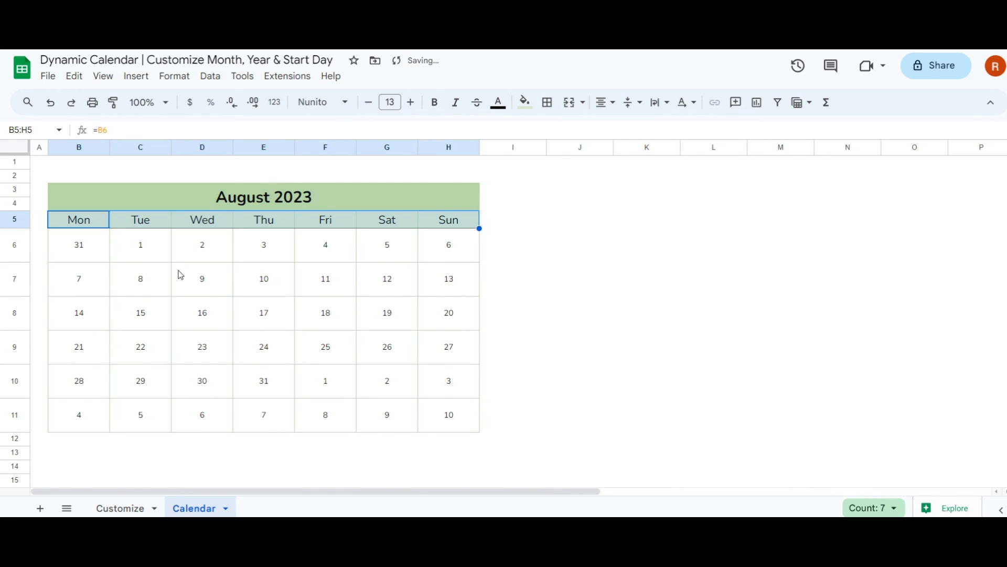
Step: Set the font size of the dates in B6:H11 to 10 and deselect the grid
click(79, 245)
shift+click(428, 416)
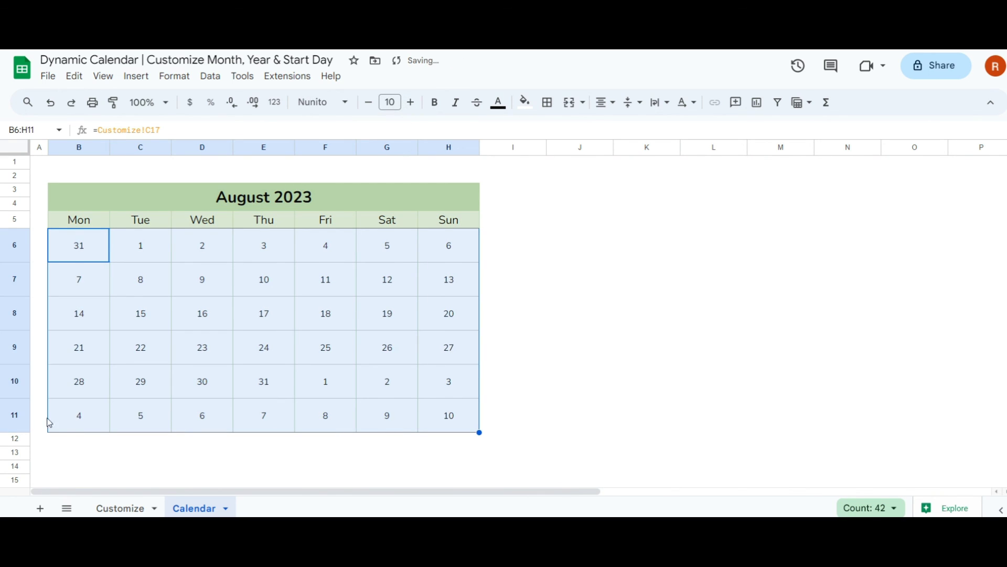
click(79, 415)
click(40, 165)
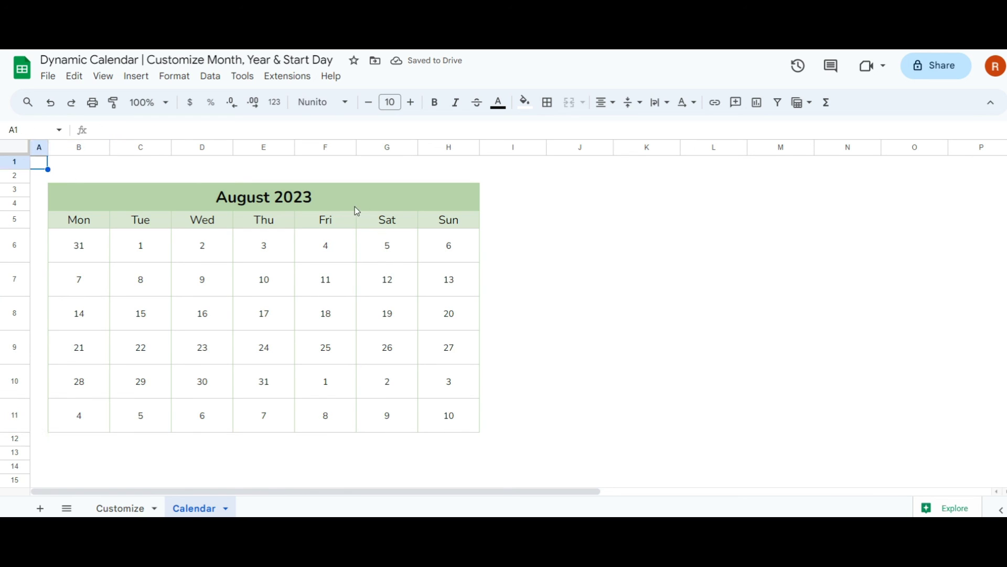